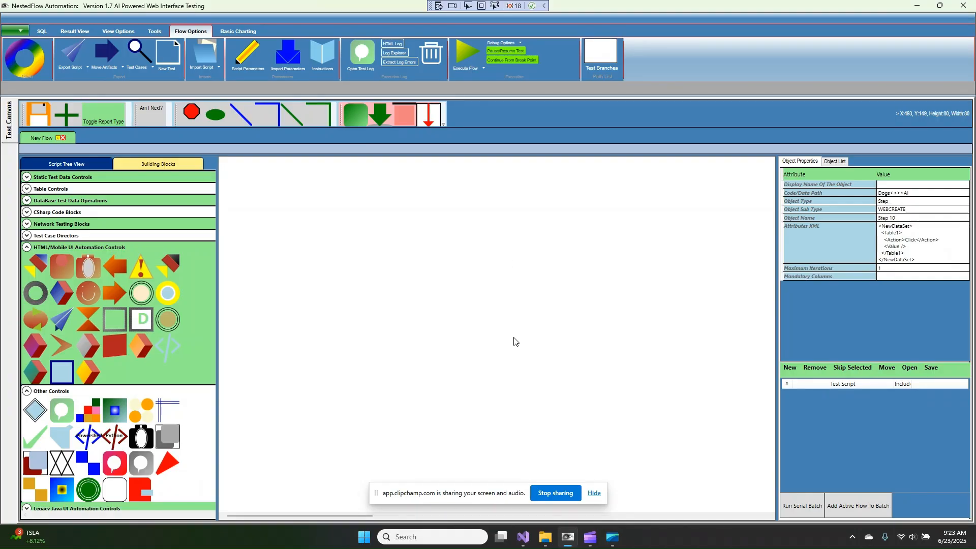
Launch Microsoft Edge from the Start menu's pinned apps
click(364, 537)
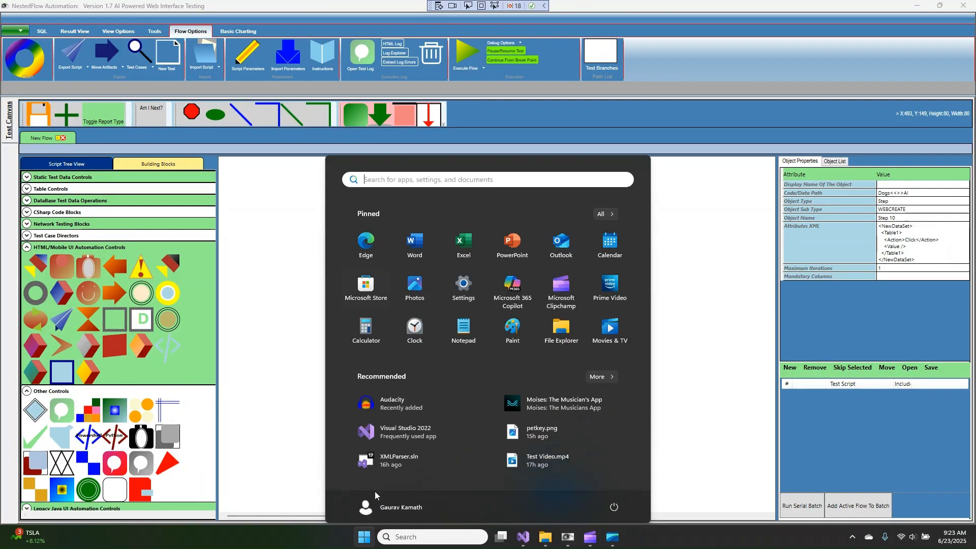
click(368, 241)
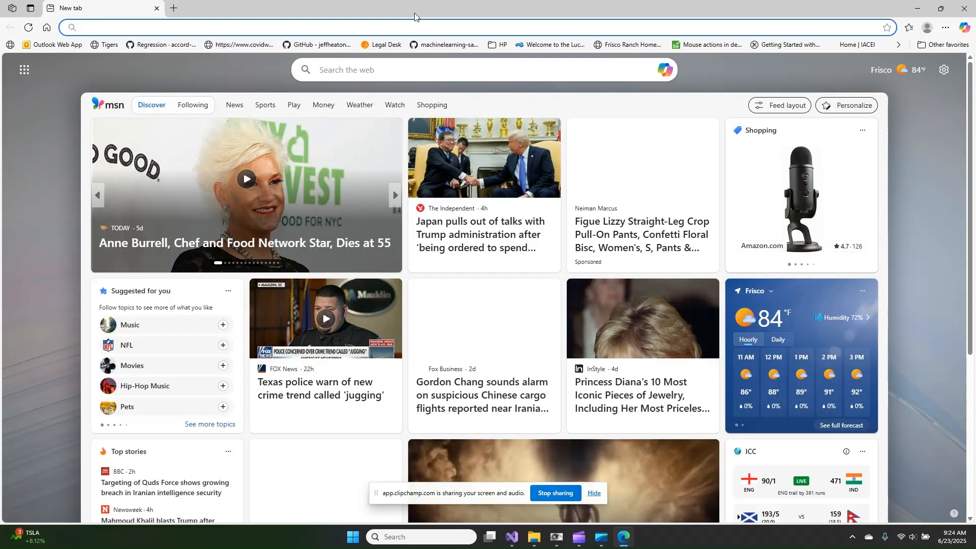
Search Google for 'jpetstore aspectran' from the Edge address bar
text(aspect software)
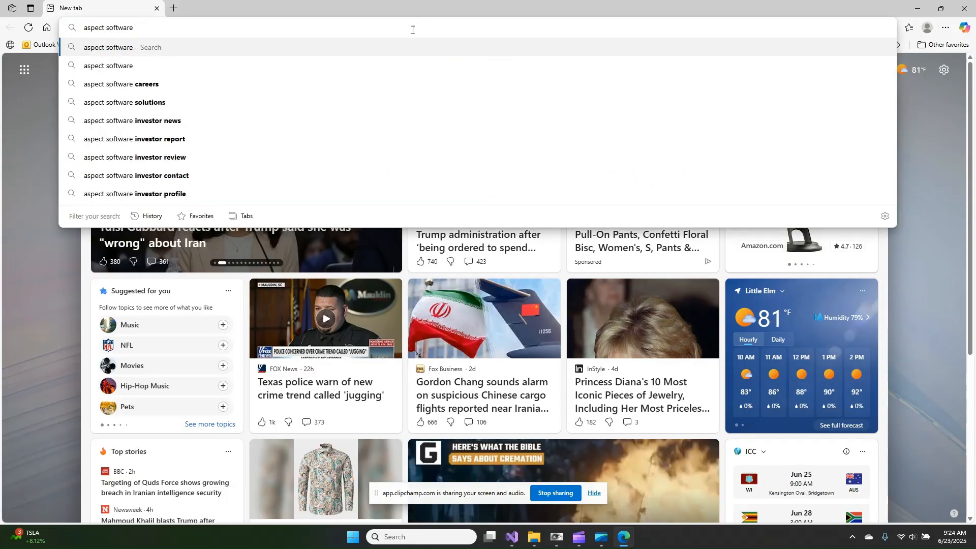
key(BackSpace)
key(BackSpace)
key(BackSpace)
key(BackSpace)
key(BackSpace)
key(BackSpace)
key(BackSpace)
key(BackSpace)
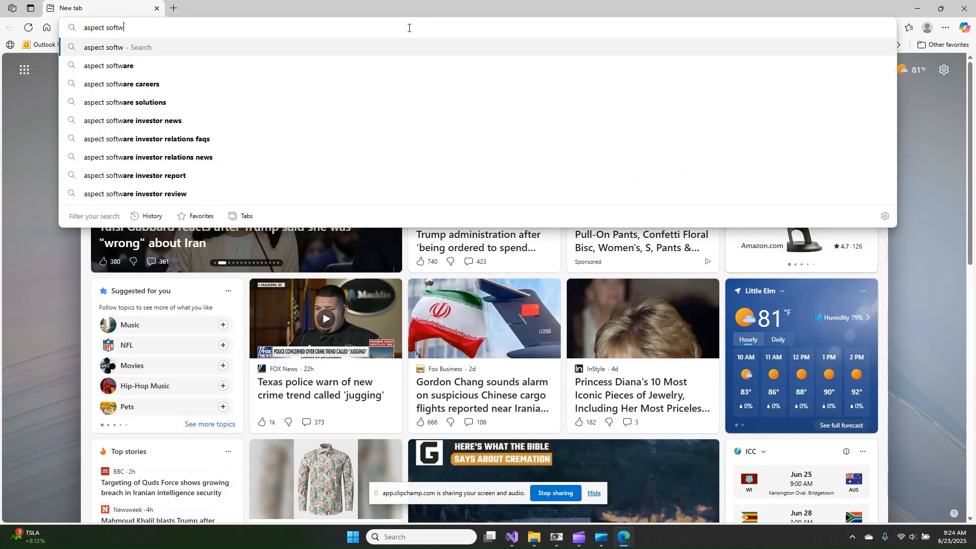
text(an)
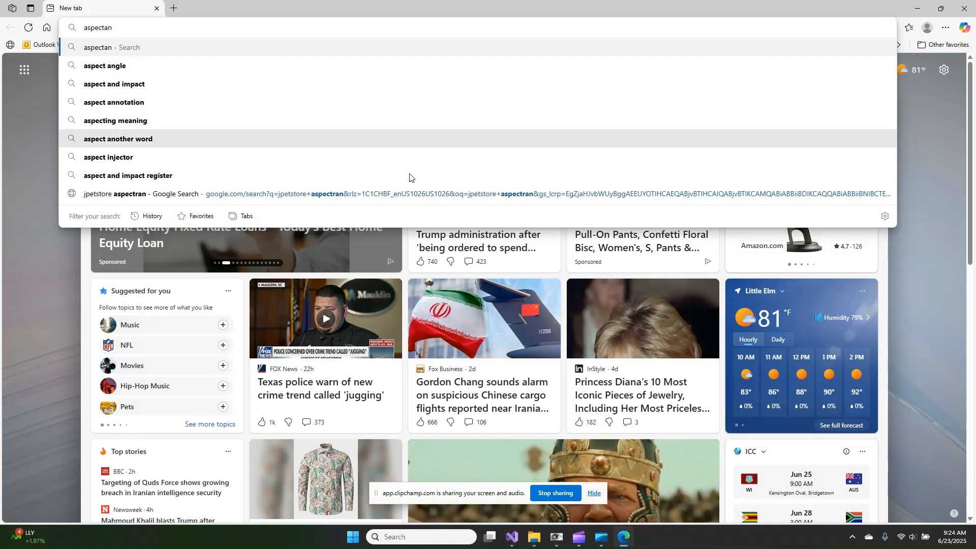
click(412, 194)
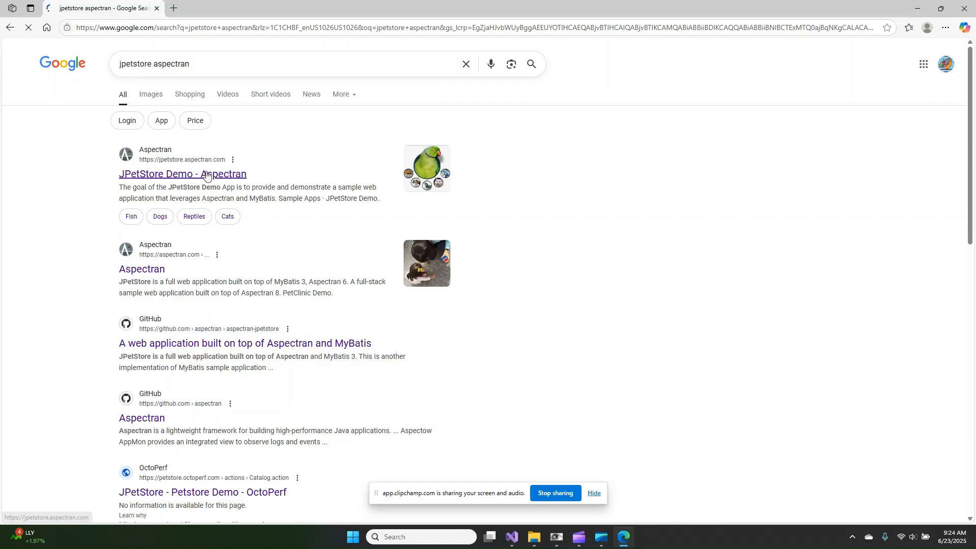
Open the JPetStore Demo result and its Sign In form, checking the prefilled credentials
click(207, 176)
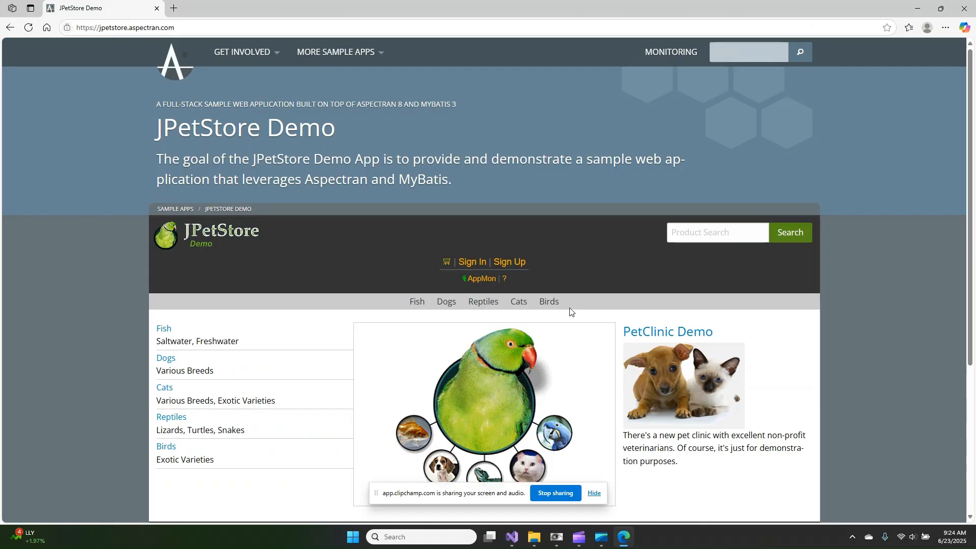
click(471, 262)
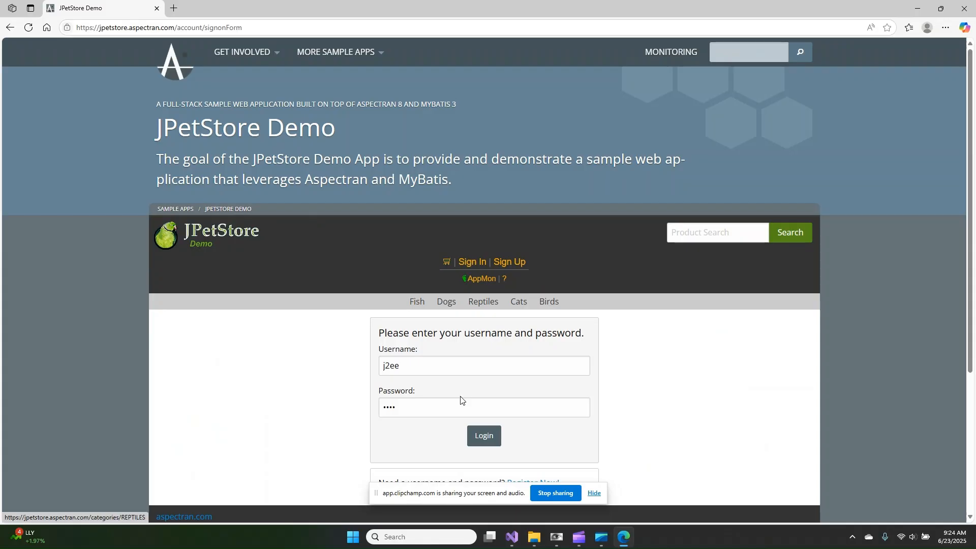
drag(410, 368, 380, 367)
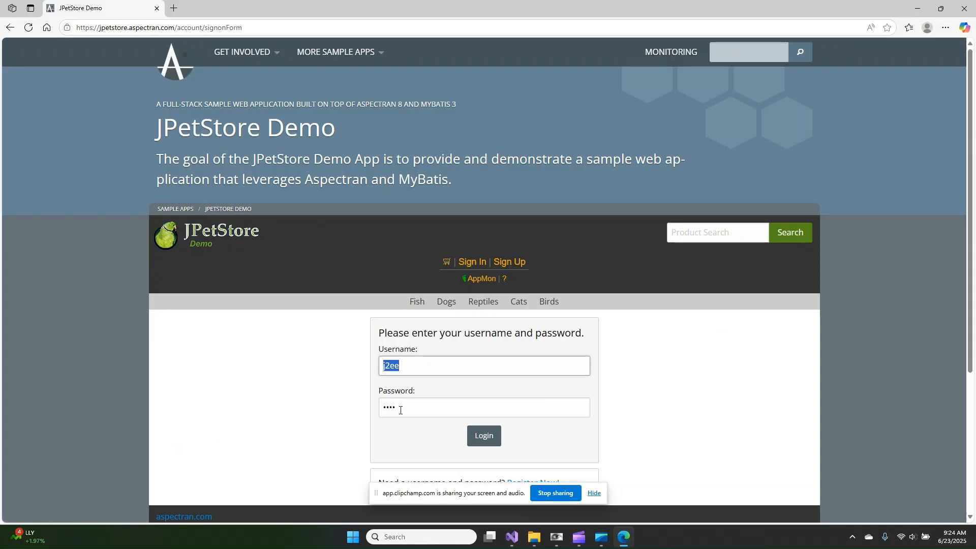
drag(400, 411, 384, 408)
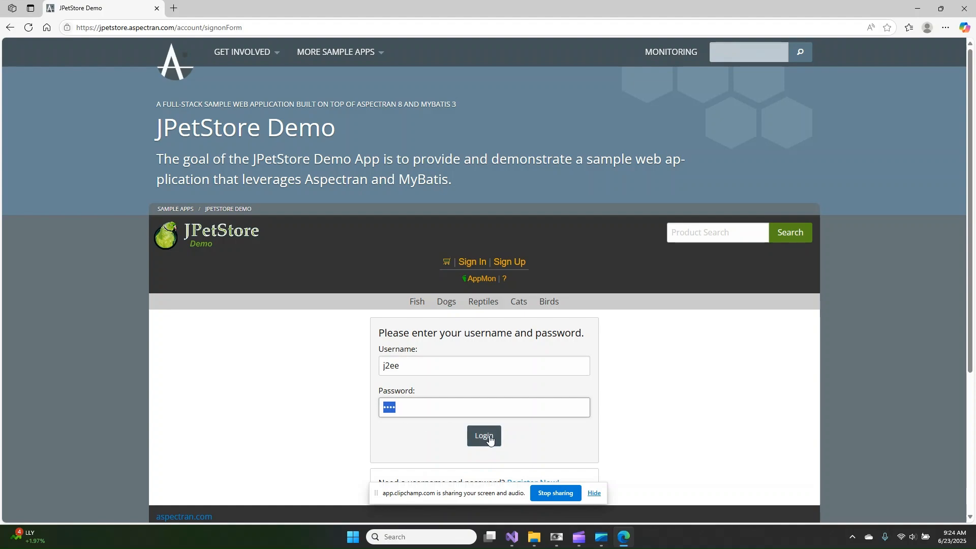
scroll(490, 439, down, 2)
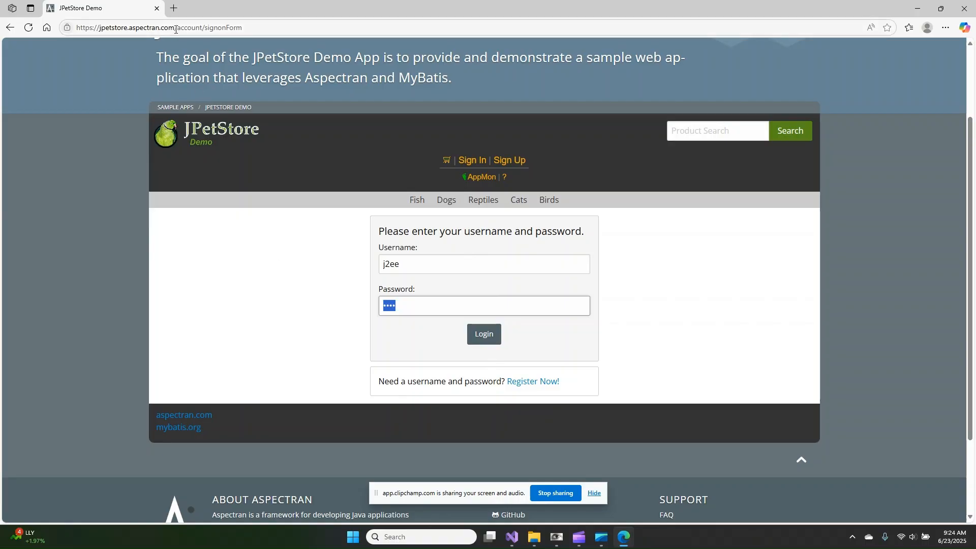
drag(176, 30, 427, 31)
key(BackSpace)
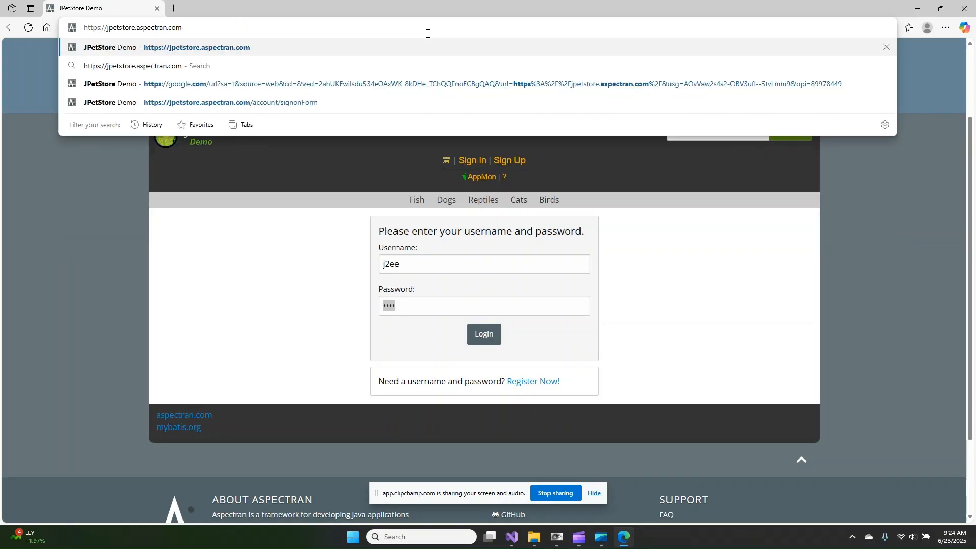
key(ctrl+a)
key(ctrl+c)
Close Edge and place a Start node and a Selenium Launch block on the canvas
click(964, 8)
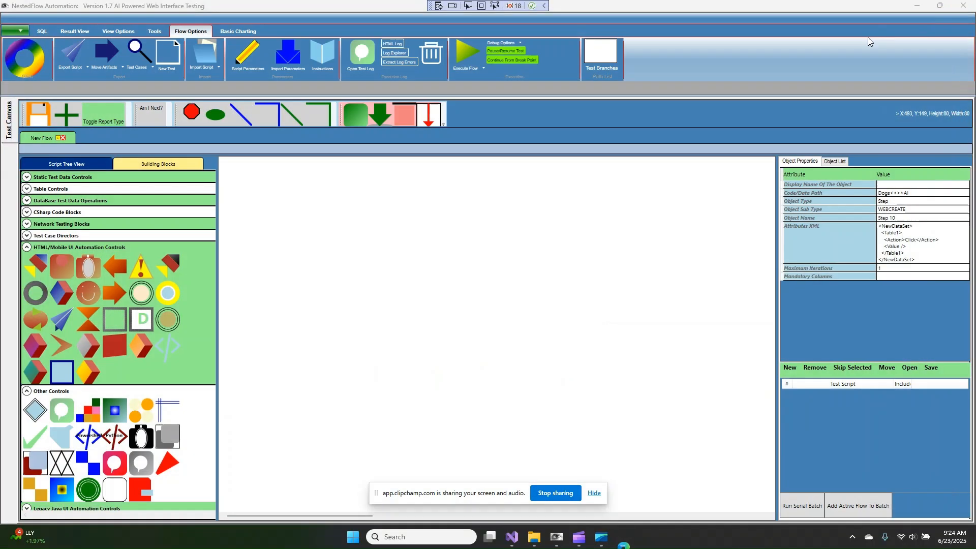
drag(214, 117, 293, 214)
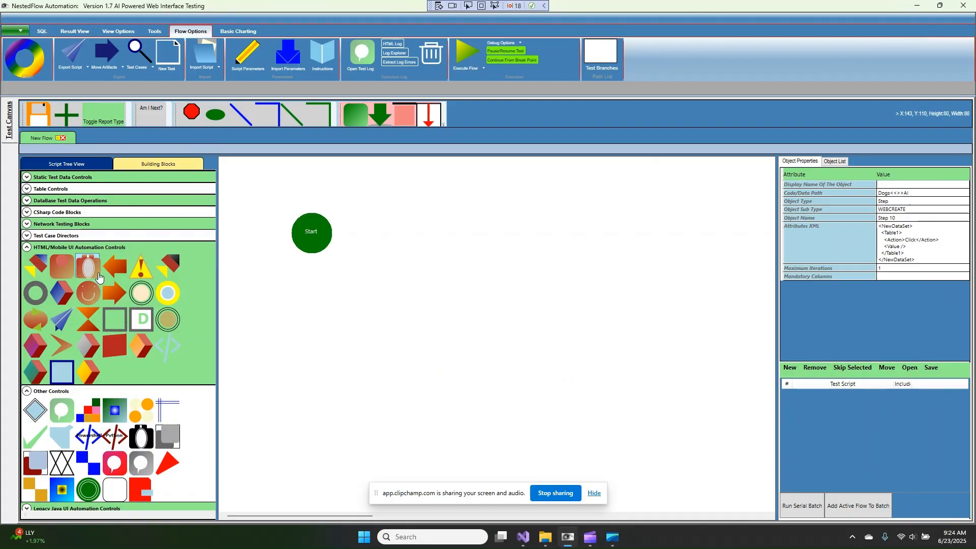
drag(35, 268, 411, 279)
Set Launch to open the pasted JPetStore URL in EDGE, then connect Start to it
click(80, 74)
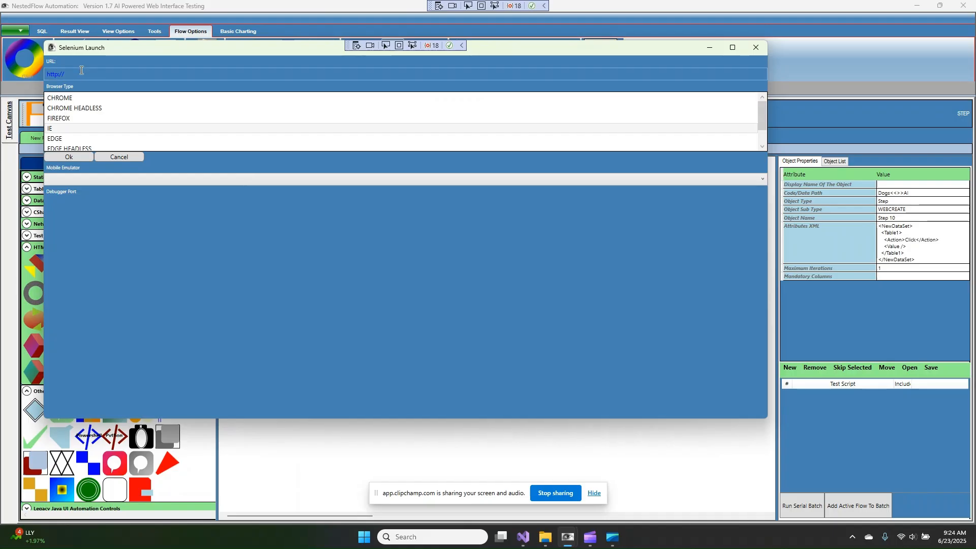
key(BackSpace)
key(ctrl+v)
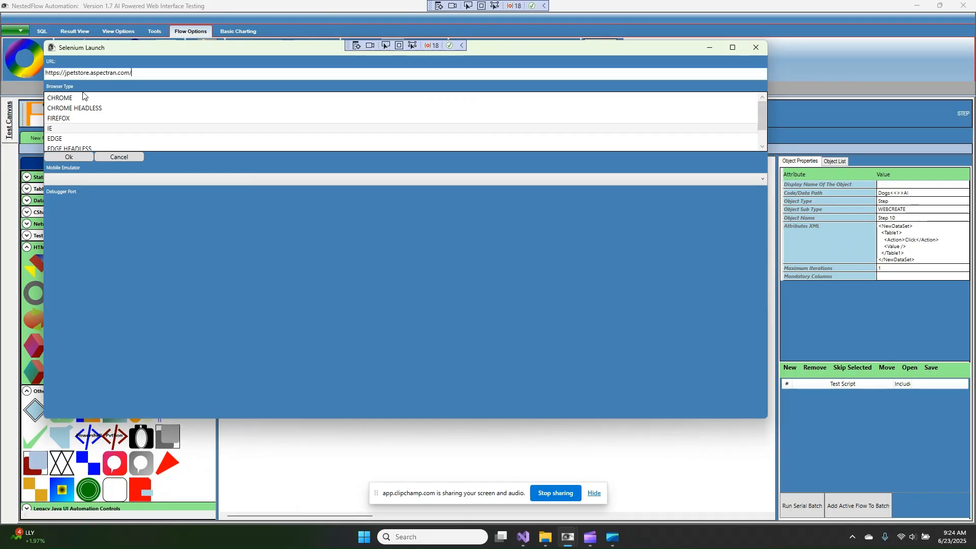
click(65, 140)
click(72, 156)
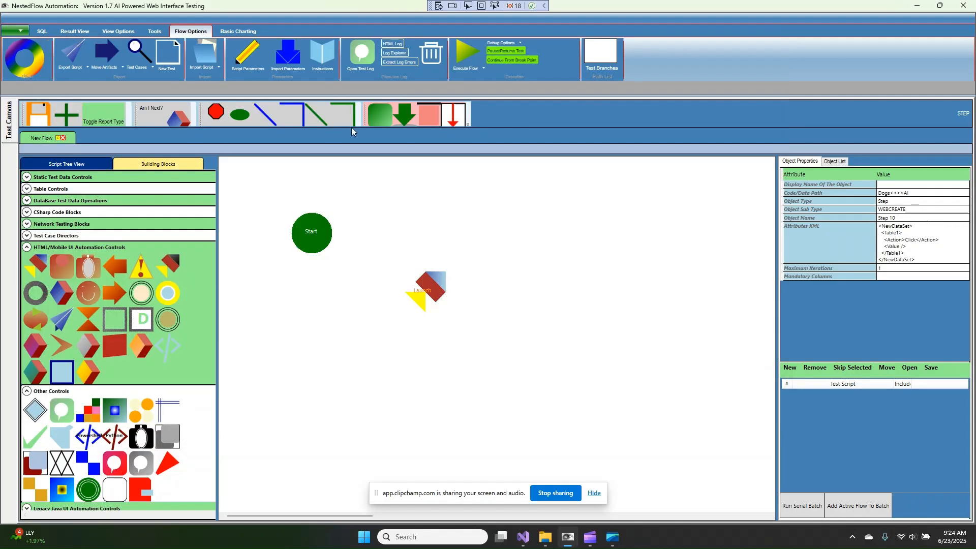
drag(347, 228, 429, 263)
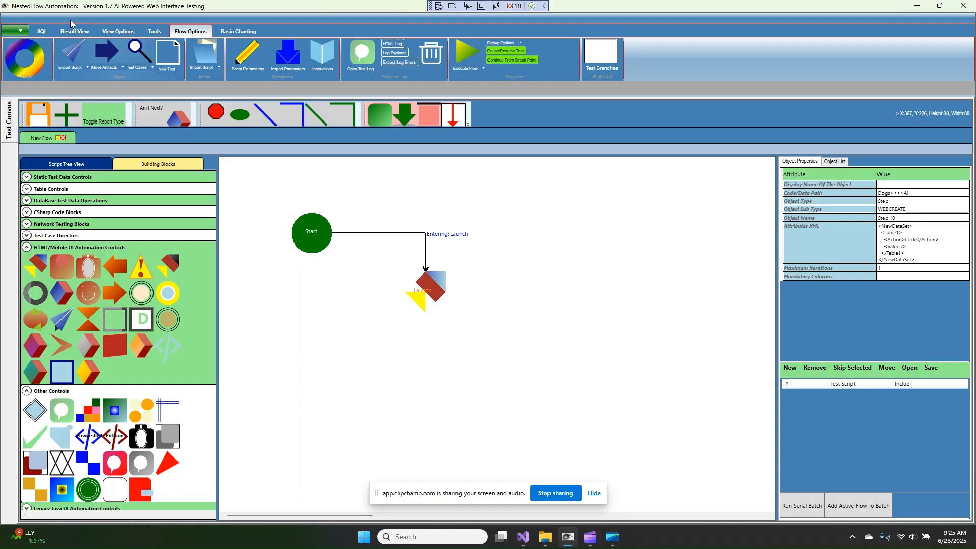
Open Encrypt Password, clear the alternate key, enter the login password and encrypt it
click(22, 31)
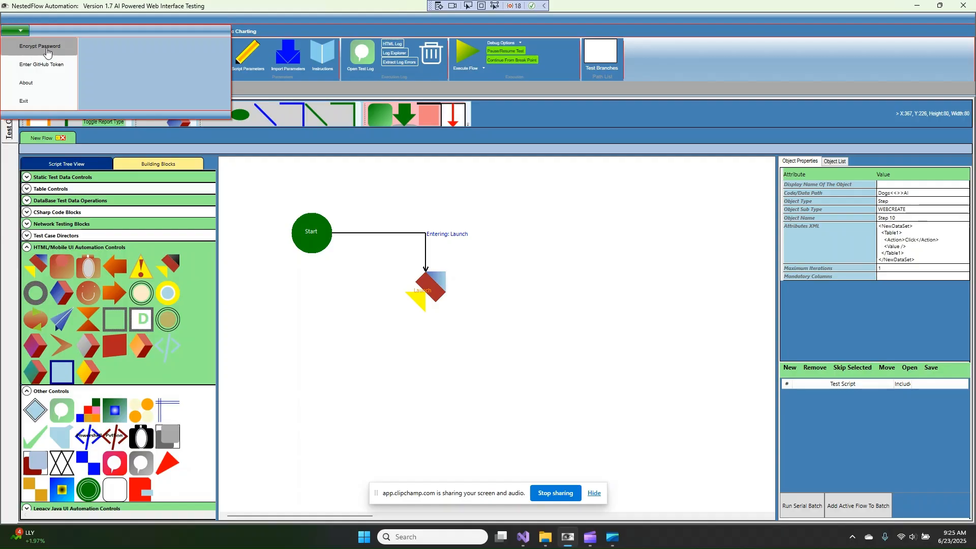
click(40, 46)
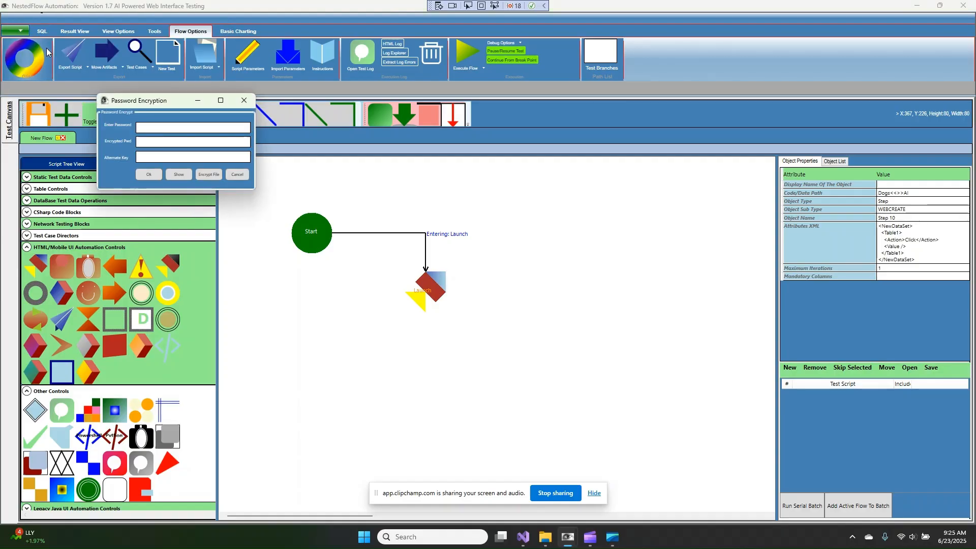
click(145, 127)
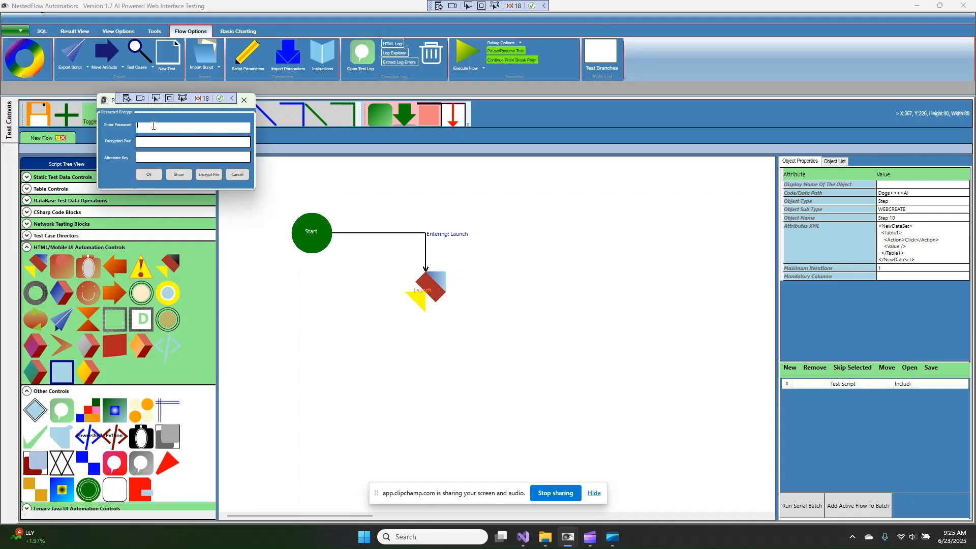
click(146, 158)
drag(185, 158, 129, 152)
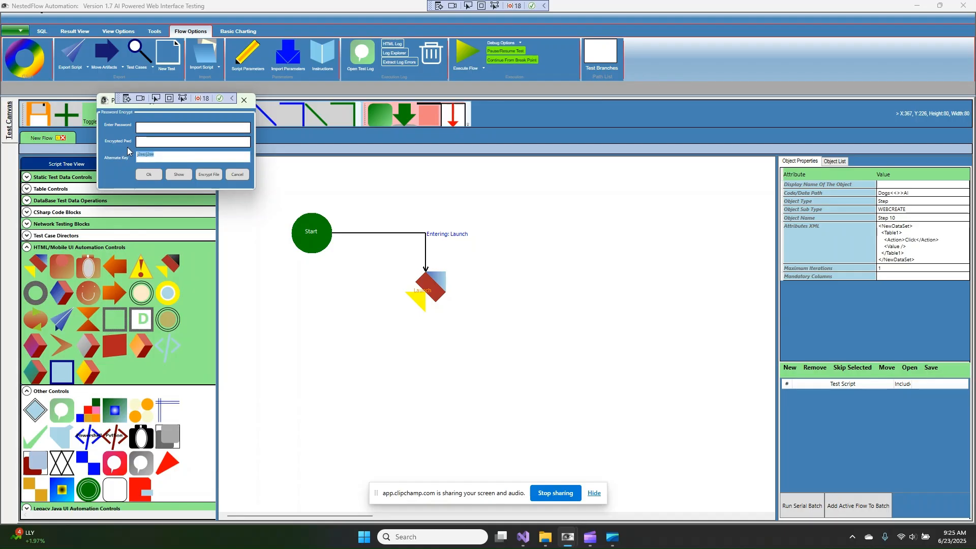
key(BackSpace)
click(155, 126)
key(ctrl+v)
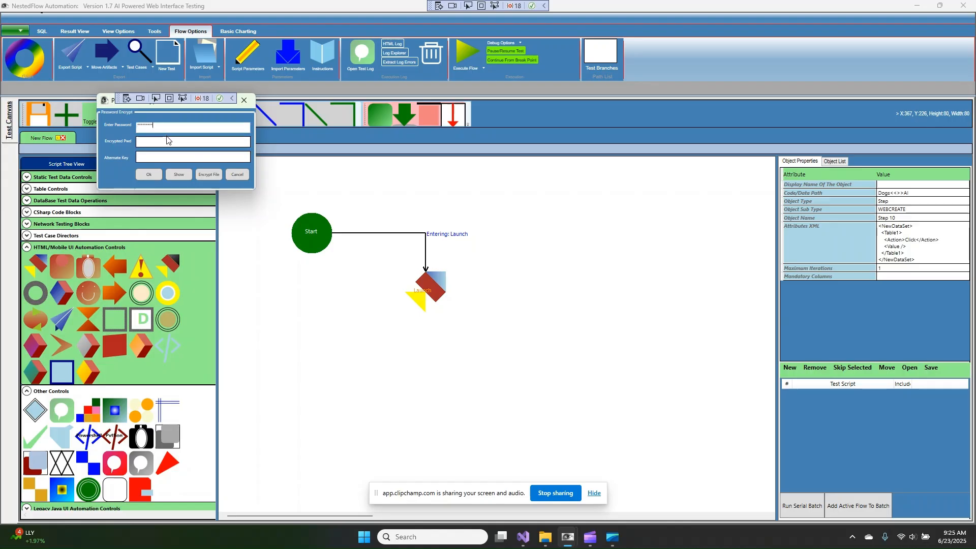
drag(175, 128, 134, 128)
key(BackSpace)
text(***)
click(178, 175)
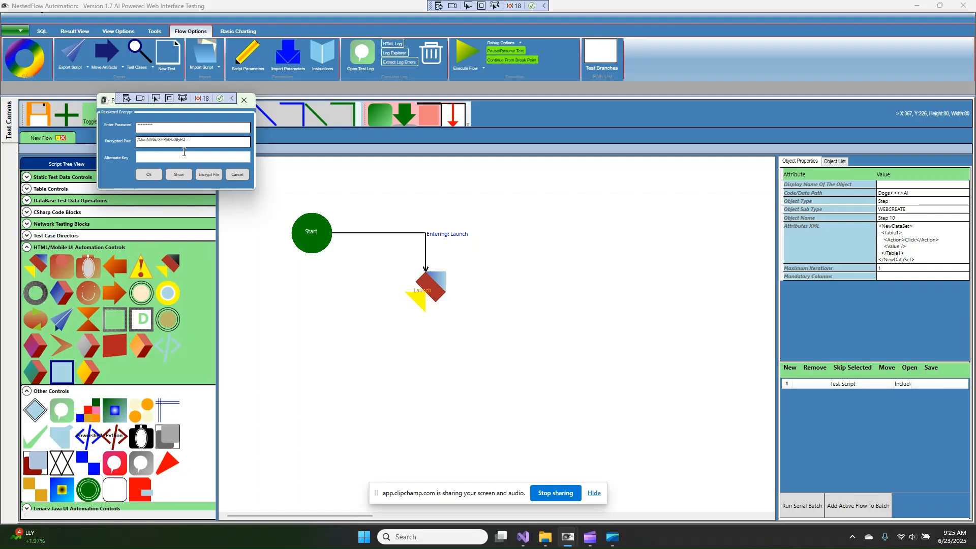
Set the alternate key to PETKEY and re-encrypt the password
click(194, 158)
text(PETKEY)
click(217, 145)
click(178, 175)
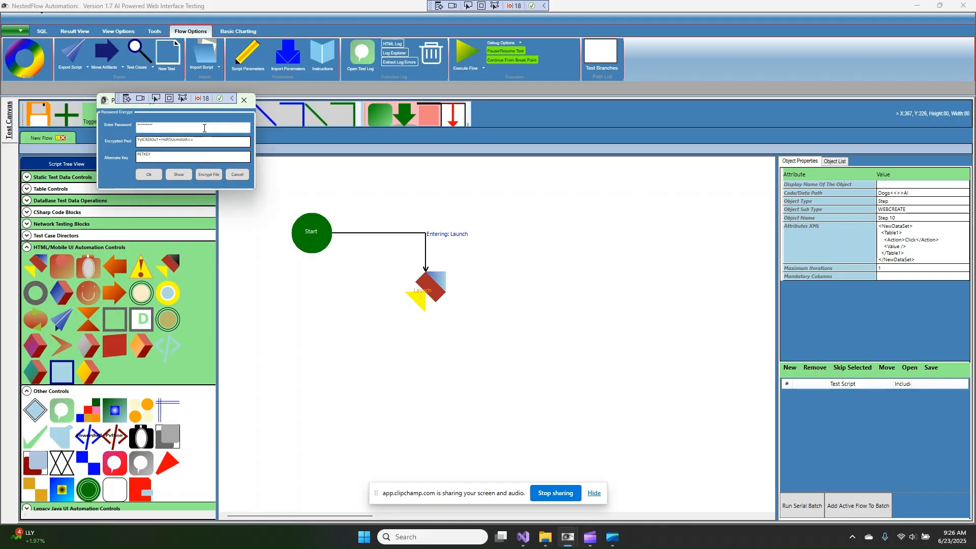
Re-enter the password, encrypt again, select the encrypted result and choose Encrypt File
drag(205, 127, 57, 123)
text(*)
click(175, 171)
click(142, 141)
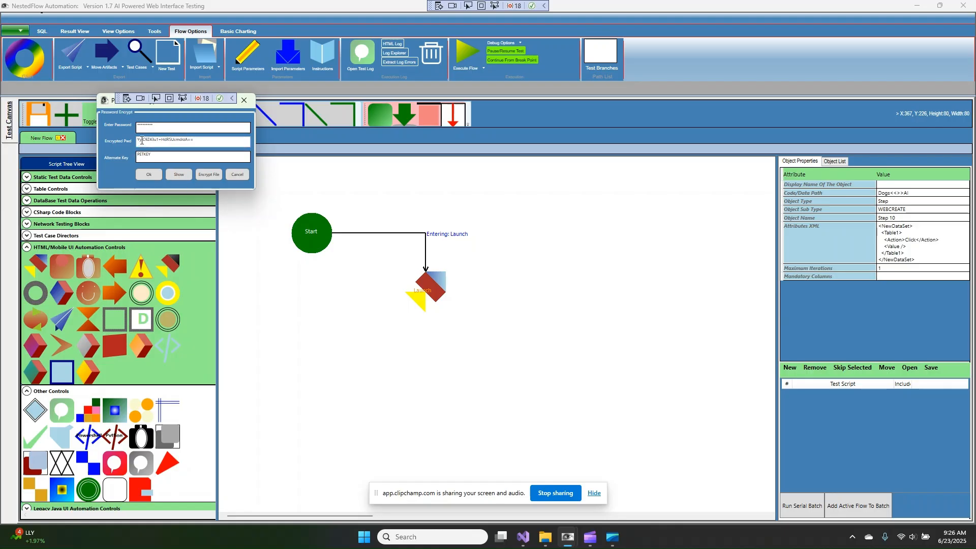
drag(142, 140, 222, 145)
click(224, 144)
double_click(204, 143)
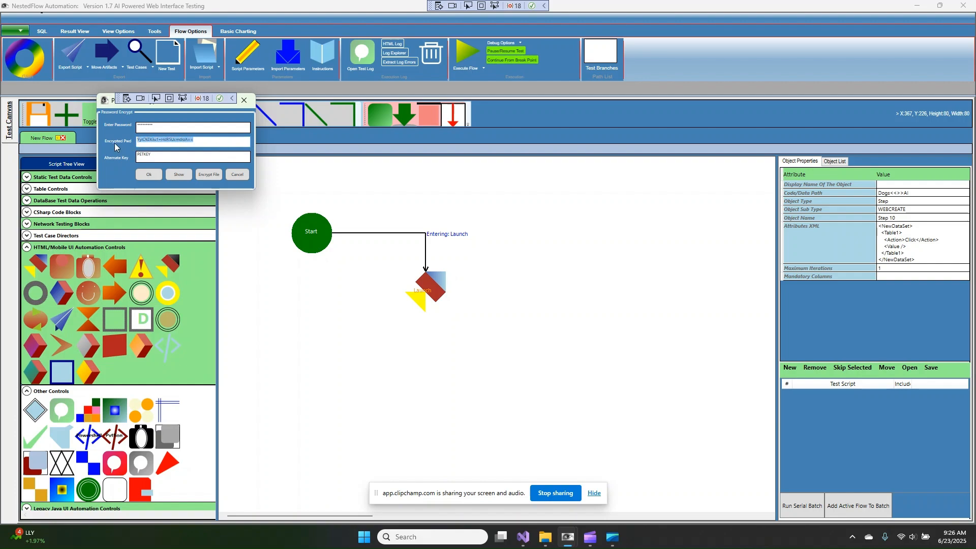
click(212, 175)
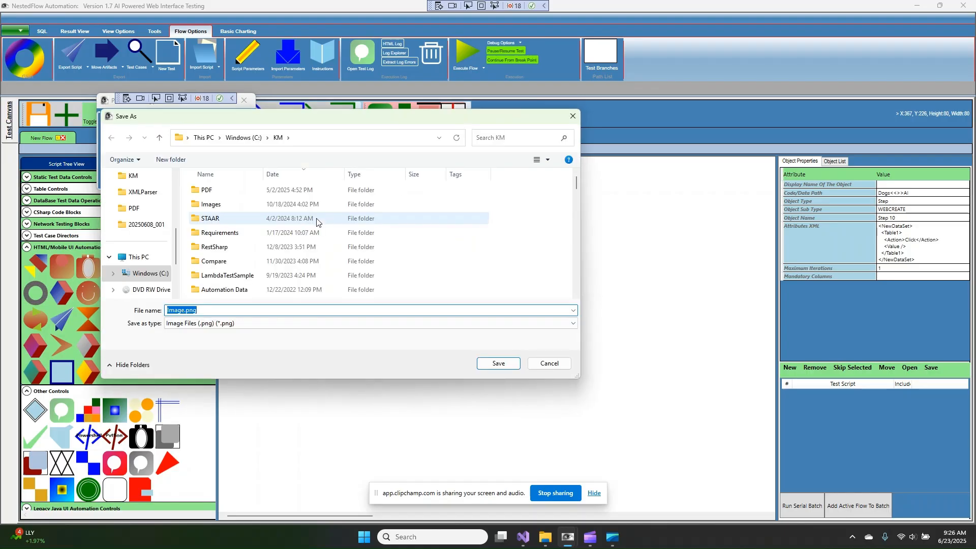
Overwrite petkey.png in C:\KM with the encryption image, then bring up File Explorer
scroll(256, 211, down, 6)
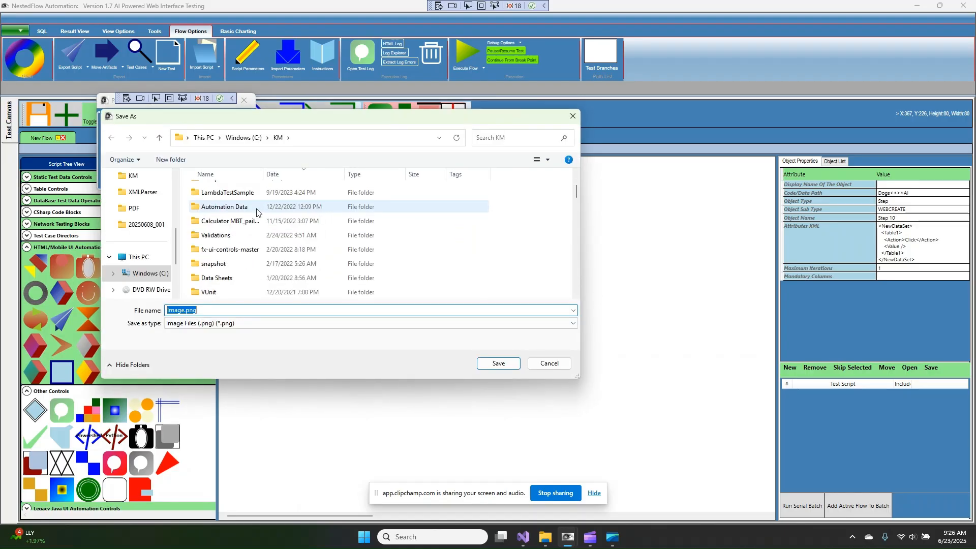
scroll(255, 211, down, 5)
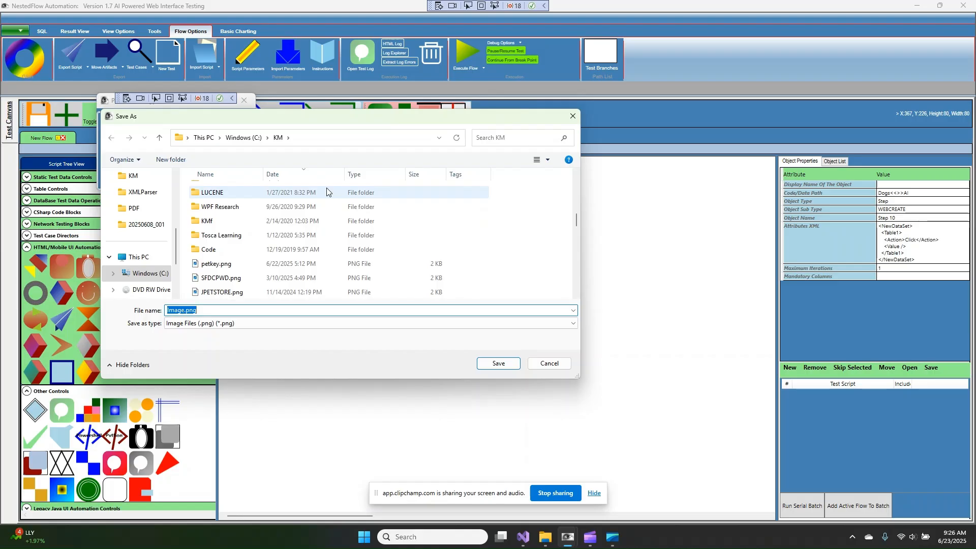
click(216, 264)
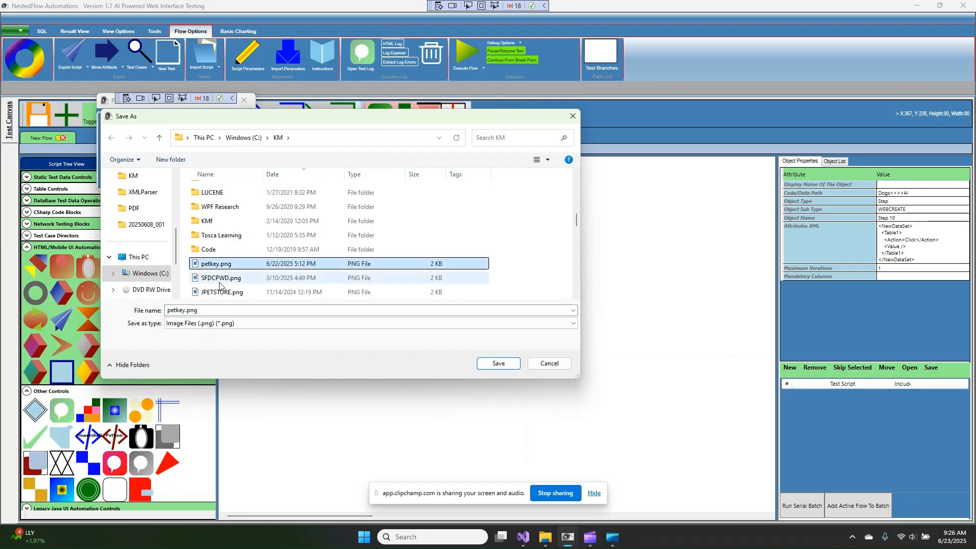
click(491, 366)
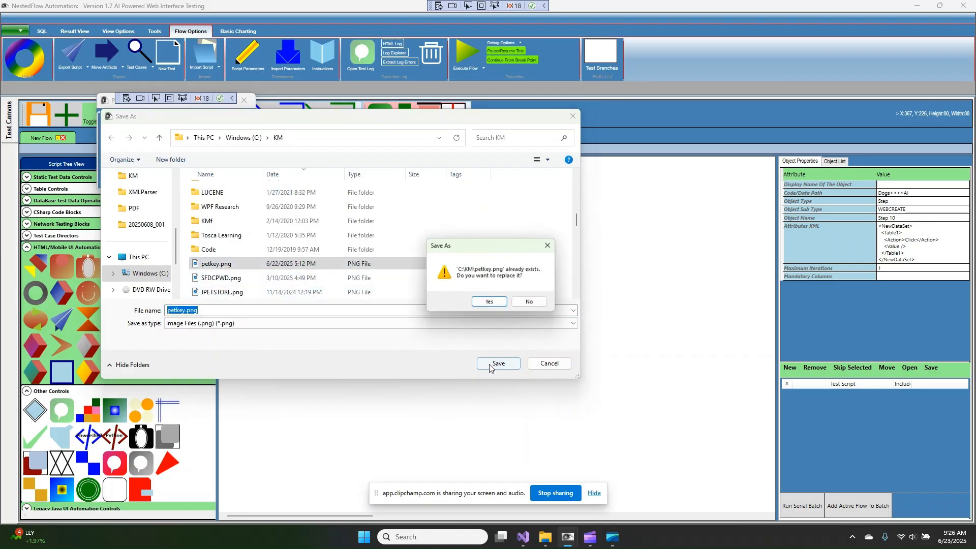
click(491, 305)
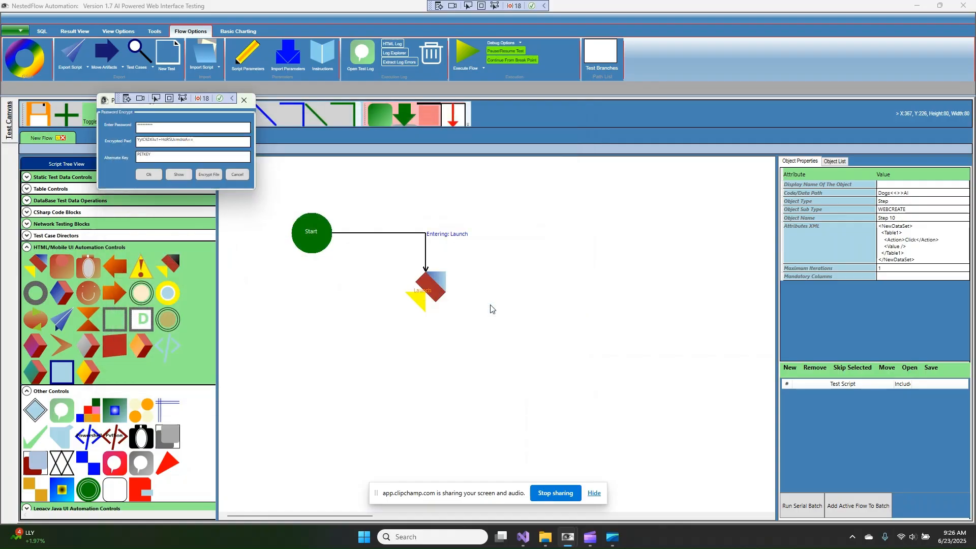
click(544, 539)
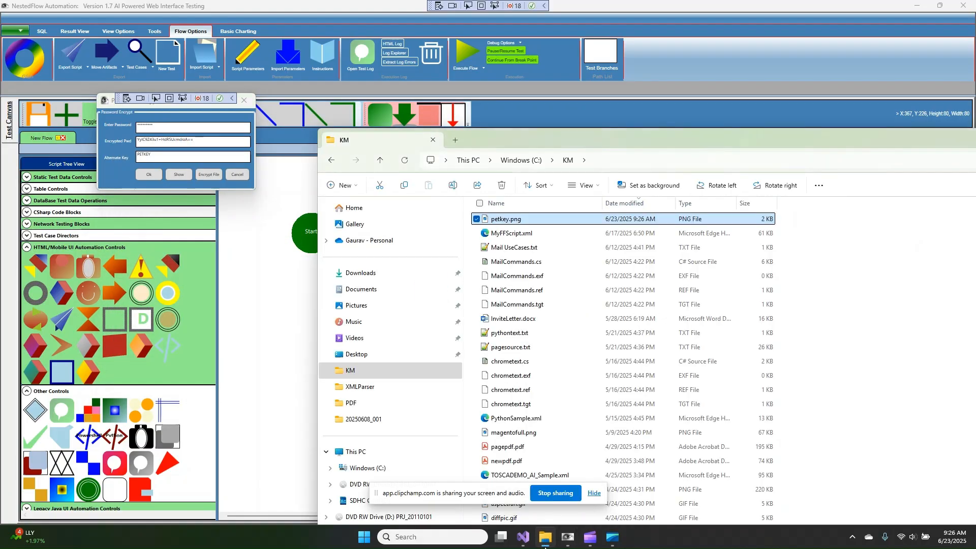
Open petkey.png from the KM folder in Photos
double_click(487, 222)
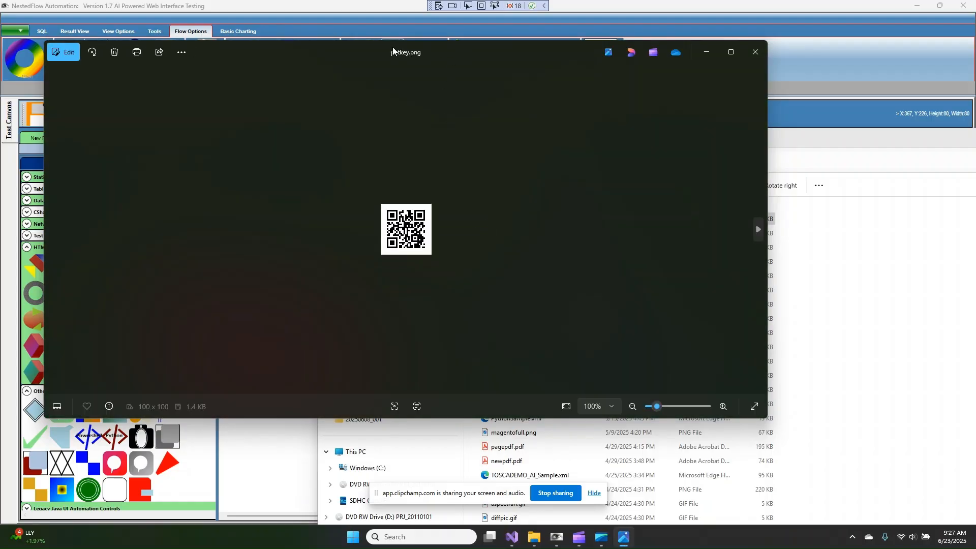
Compare the petkey.png QR code with the encrypted password, then close Photos and move Explorer aside
drag(397, 49, 575, 115)
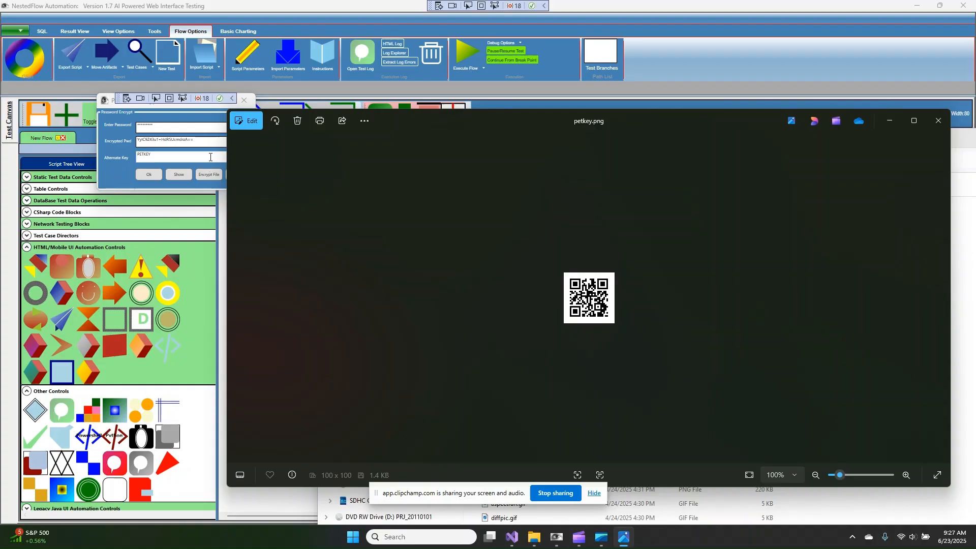
click(158, 144)
key(ctrl+a)
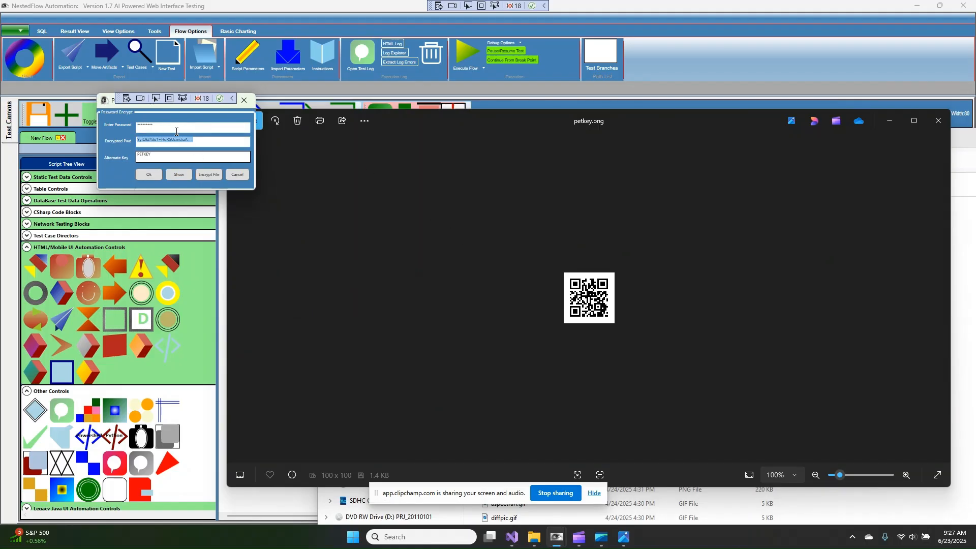
drag(203, 141, 128, 154)
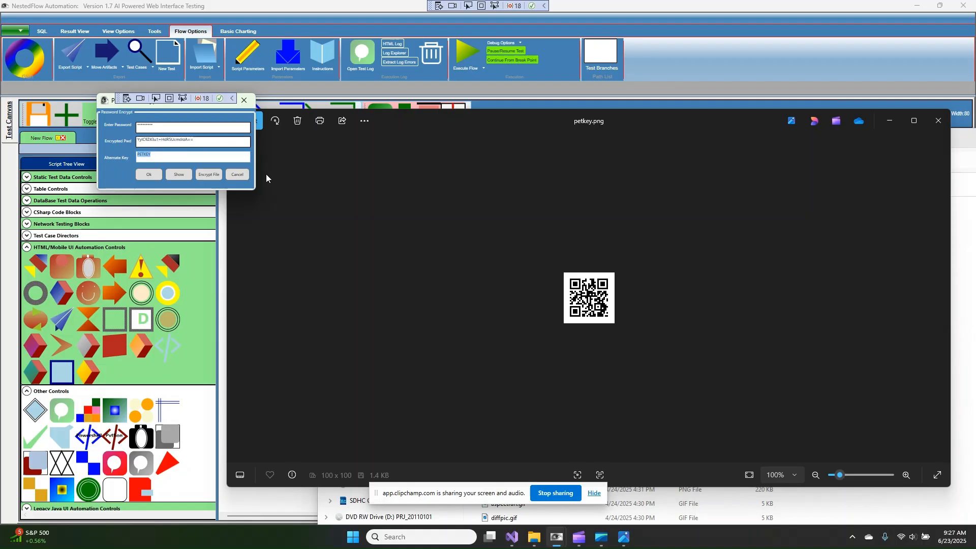
click(935, 124)
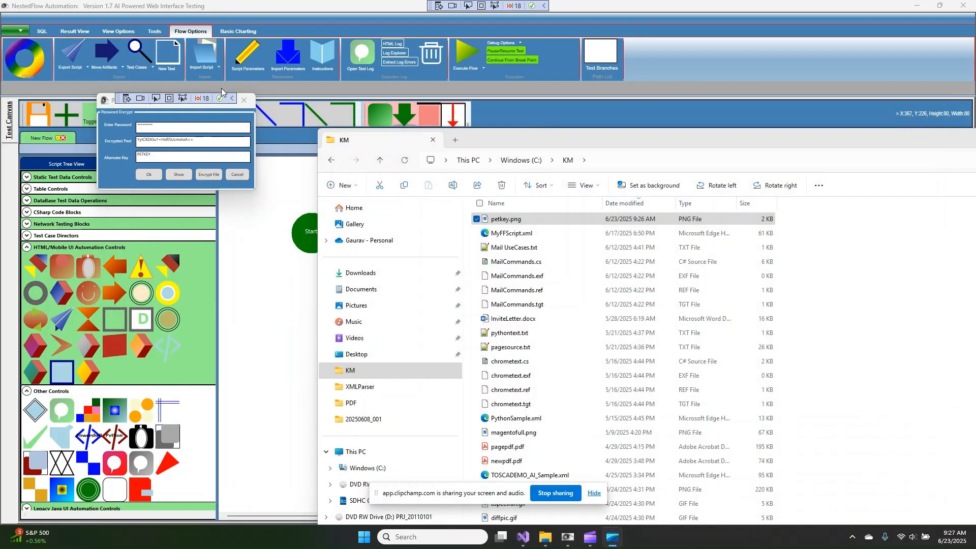
drag(840, 148, 396, 188)
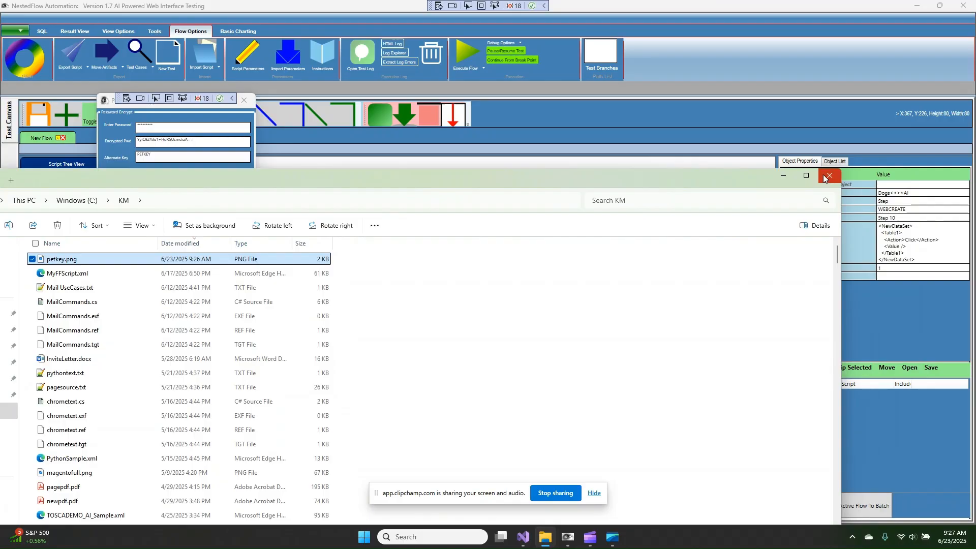
Execute the Start-to-Launch flow to open JPetStore, then drop a WEBCREATE step below Launch
click(785, 176)
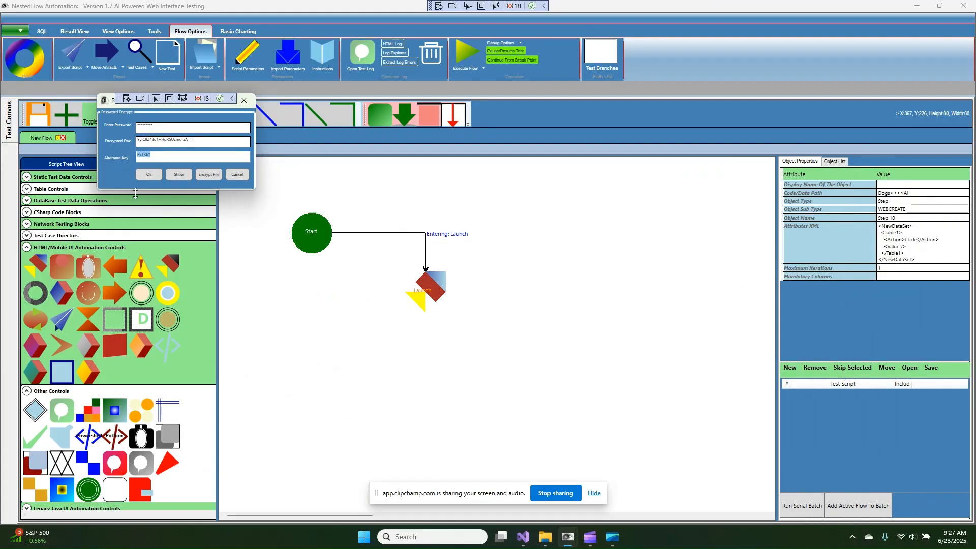
click(147, 174)
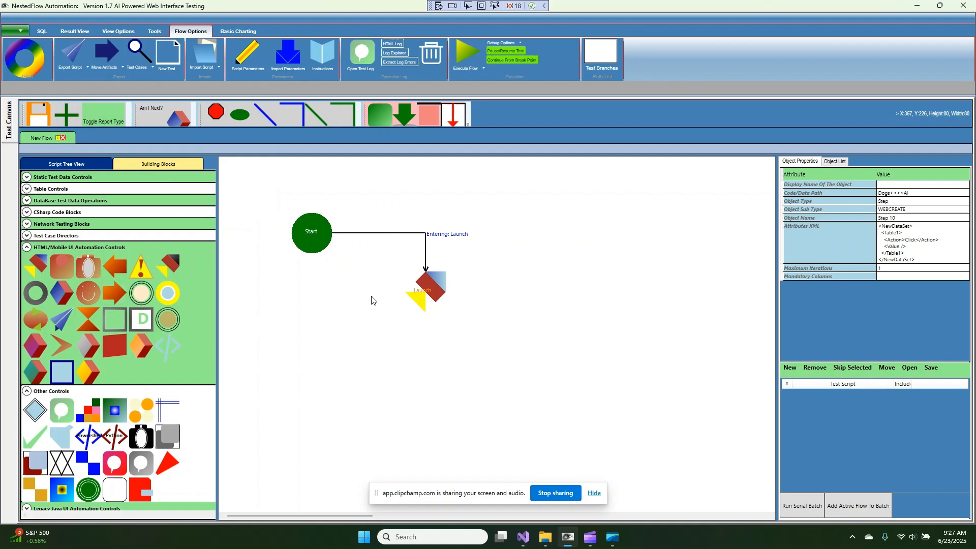
click(466, 49)
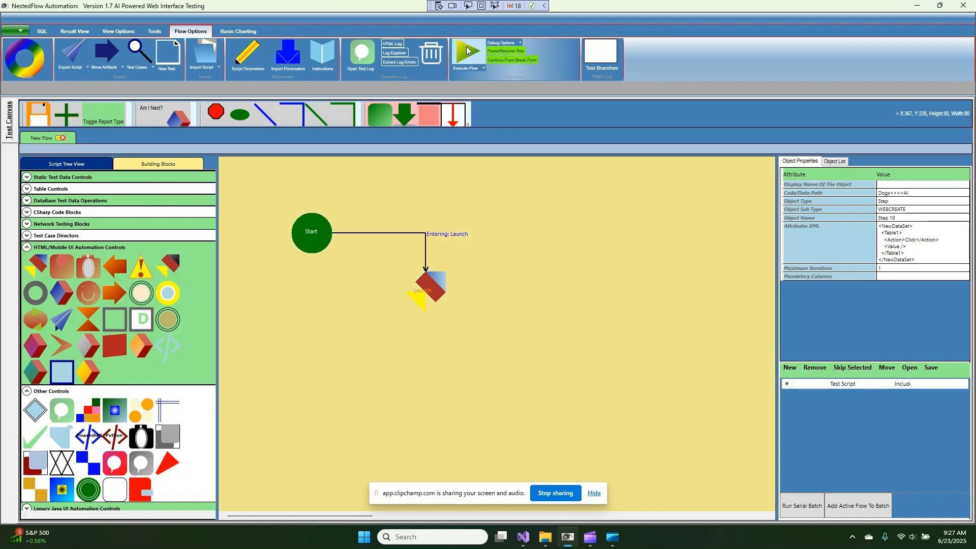
click(454, 268)
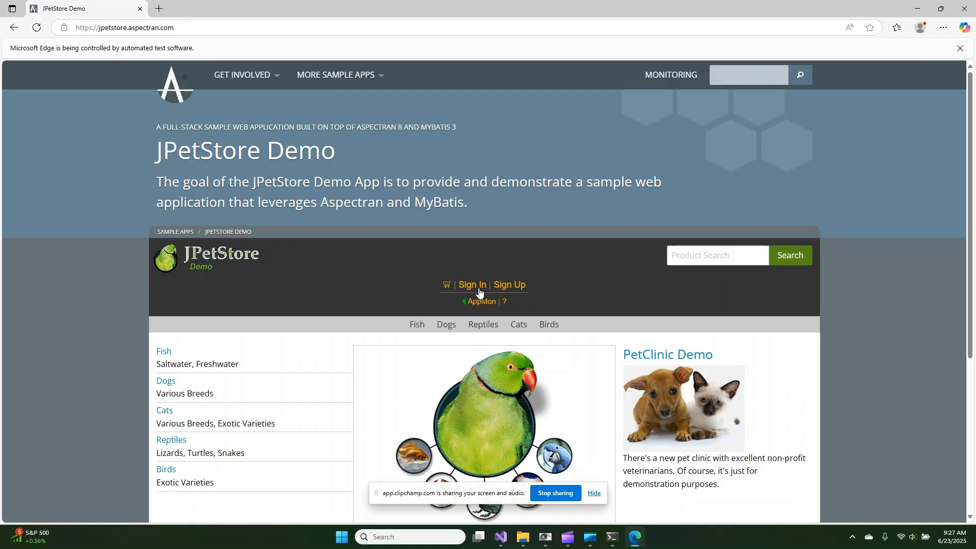
click(545, 537)
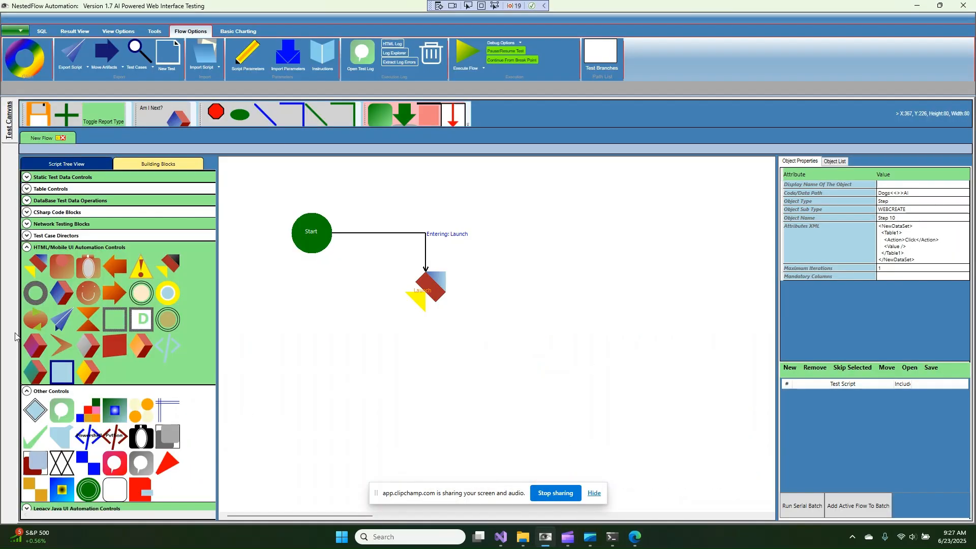
drag(141, 345, 422, 368)
Link Launch to the new Object 4 step with CONNECTOR1 and label it 'Sign In'
double_click(422, 368)
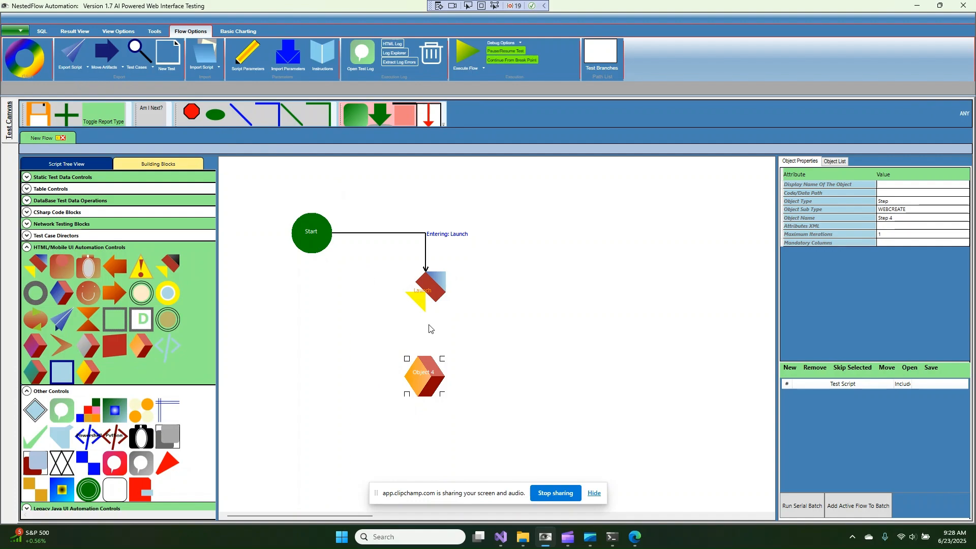
drag(425, 346, 426, 374)
text(Sign In)
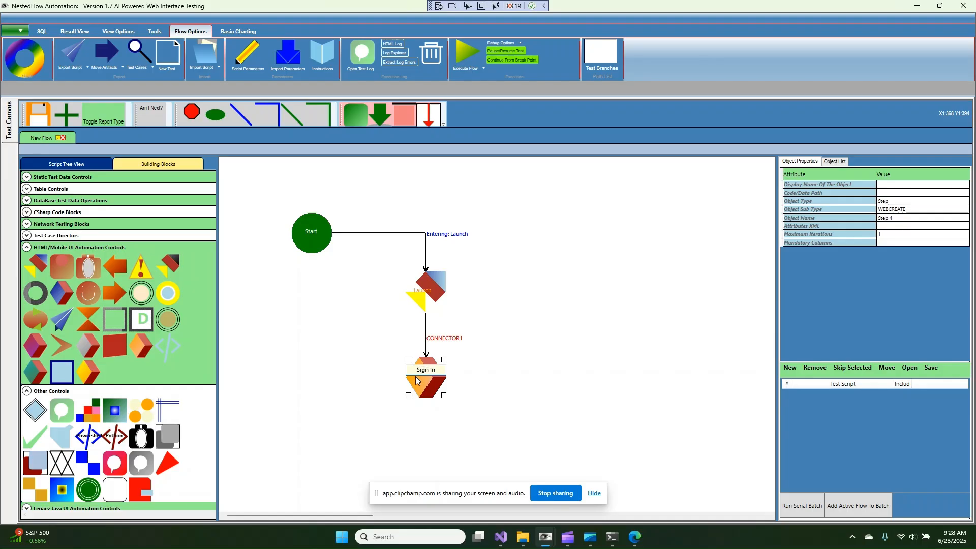
click(433, 388)
double_click(425, 376)
Open the Create Web Object dialog for the Sign In step and cancel it unchanged
right_click(429, 376)
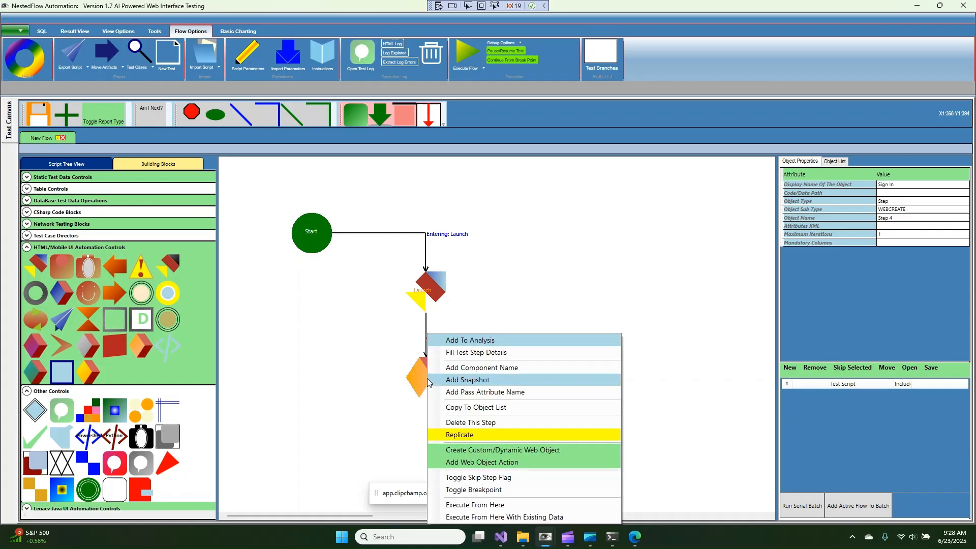
click(474, 451)
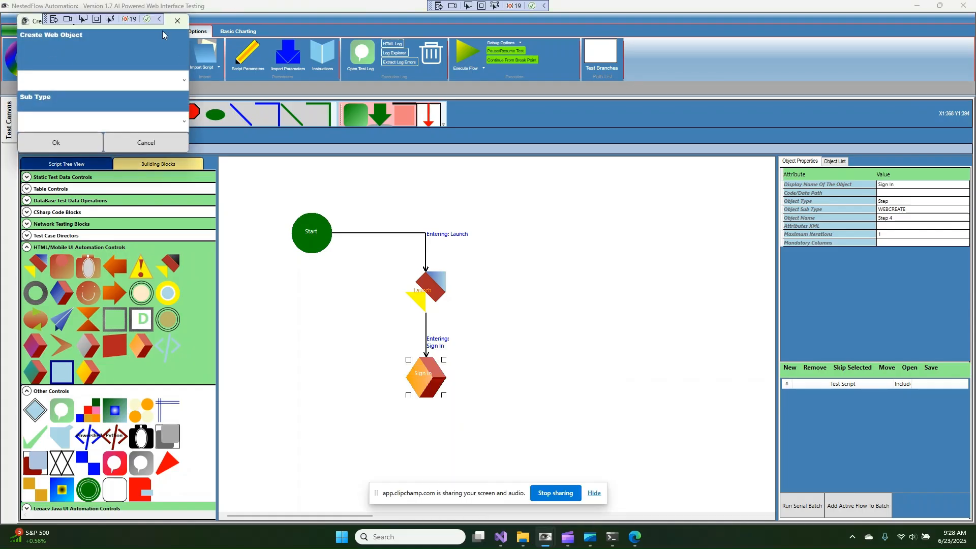
click(177, 20)
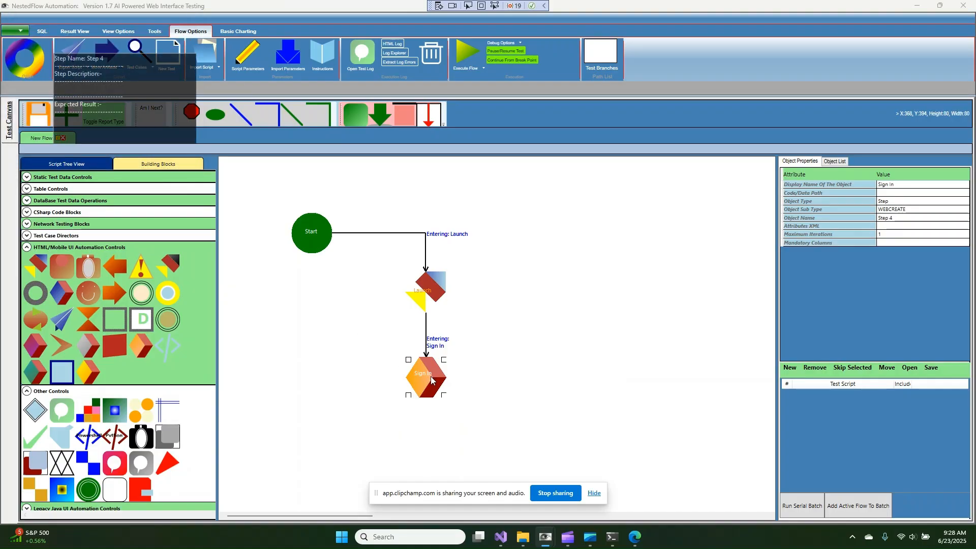
Rerun the flow without saving, acknowledge the 'Executables Not Assigned To : Step 4' error, and close the terminal
click(469, 50)
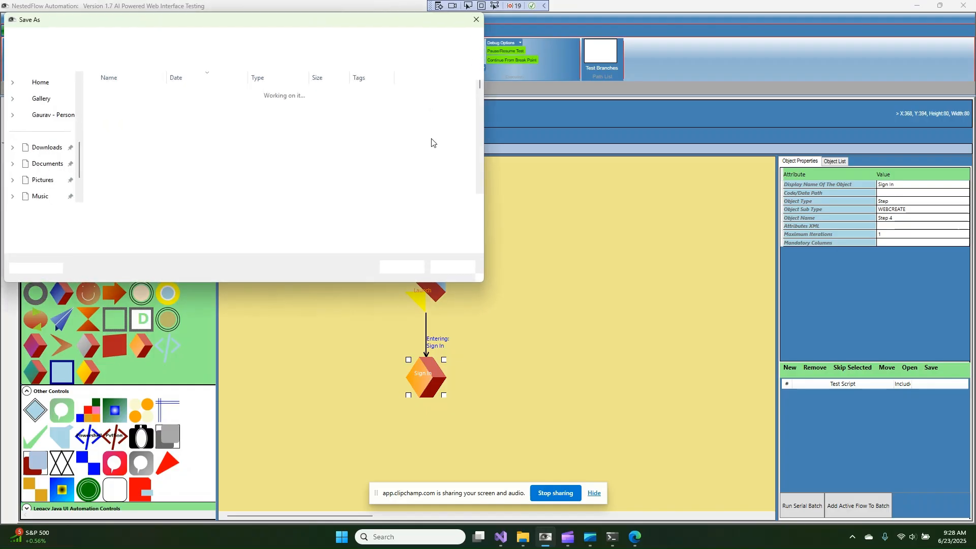
click(450, 267)
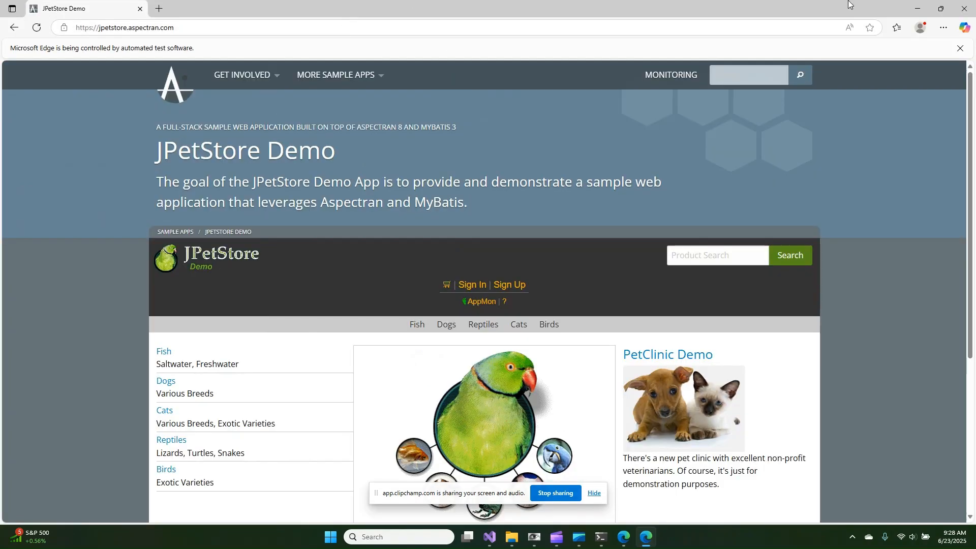
click(917, 9)
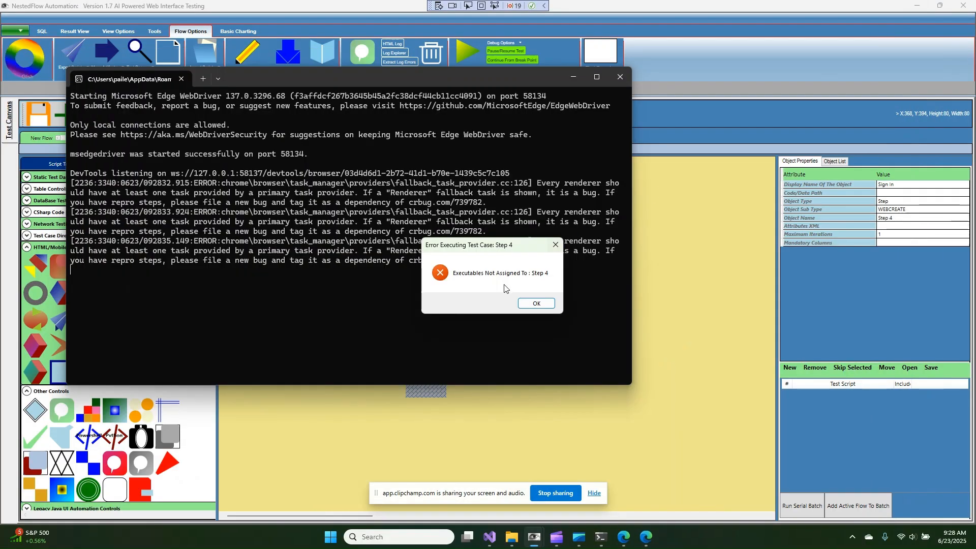
click(535, 302)
click(626, 78)
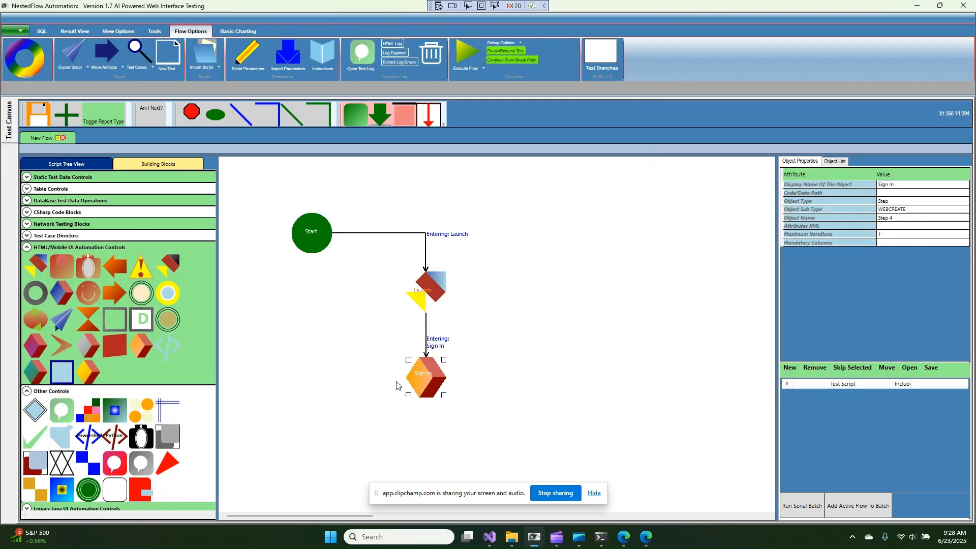
Define a web object for the Sign In step with the AI locator sub type
right_click(420, 375)
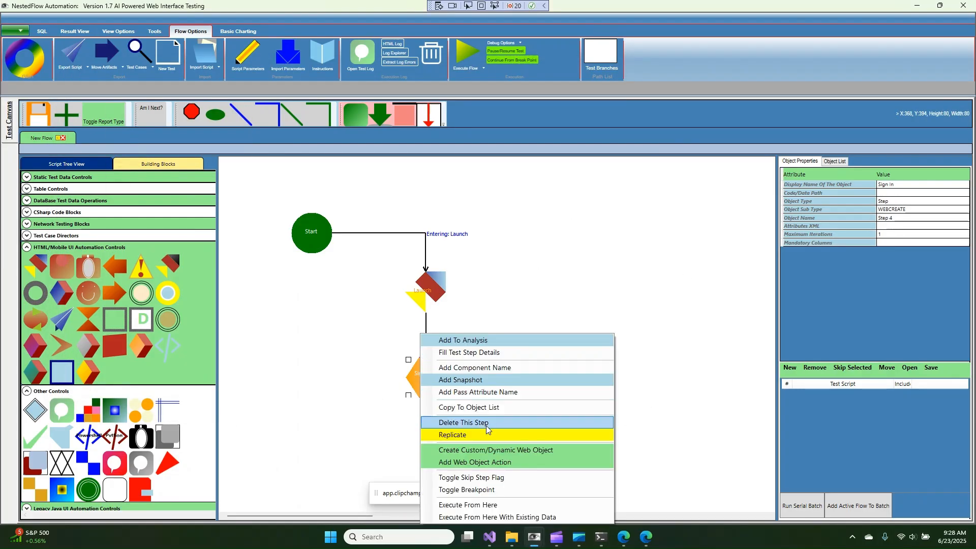
click(480, 451)
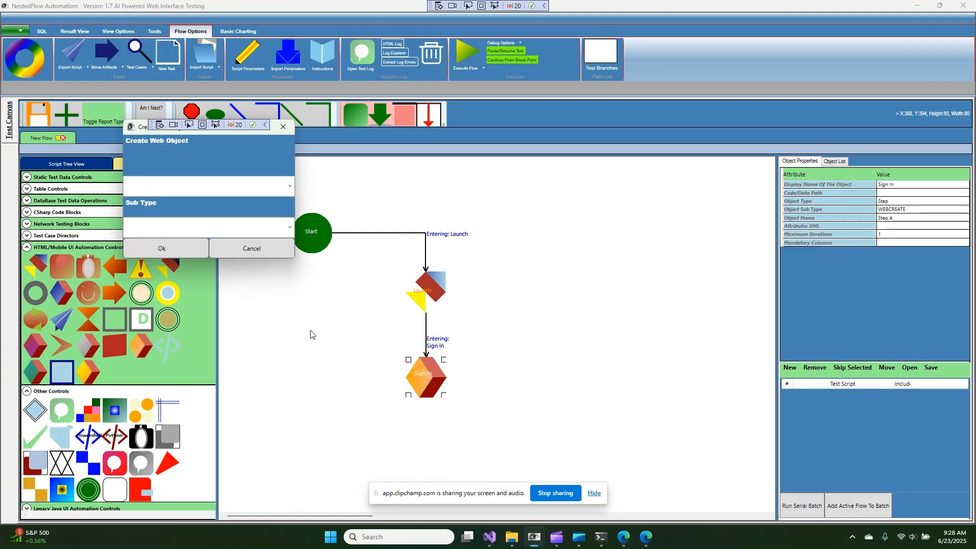
click(224, 179)
click(289, 228)
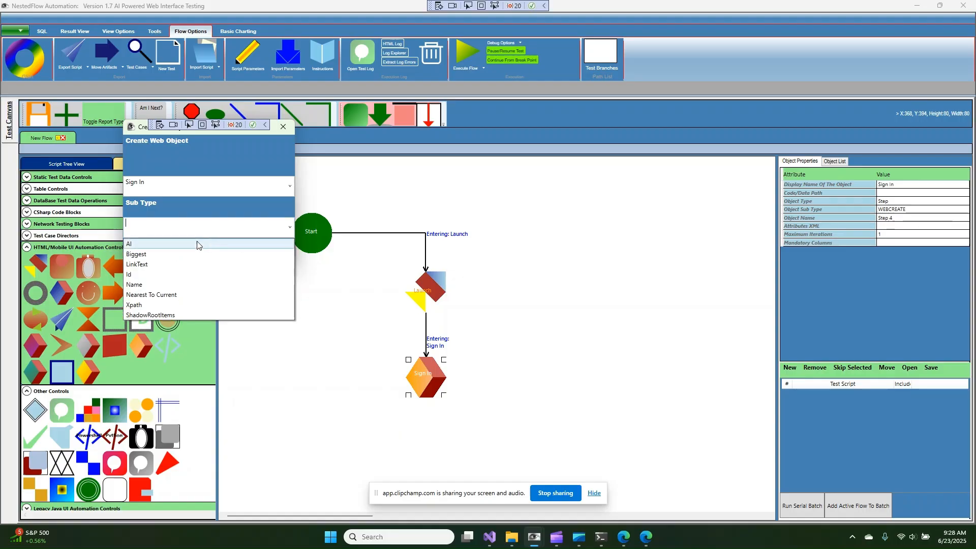
click(152, 245)
click(159, 249)
Assign Click as the Sign In web object's action
right_click(413, 376)
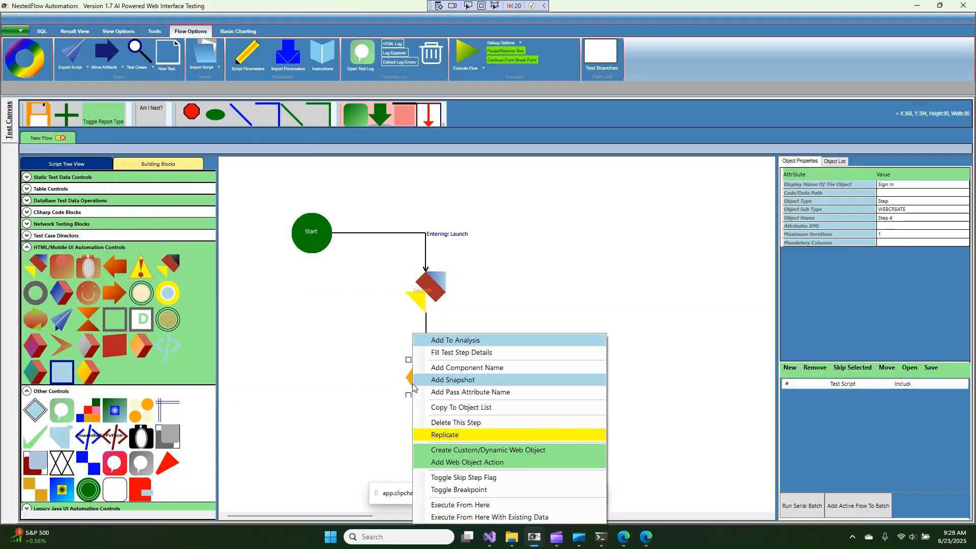
click(487, 466)
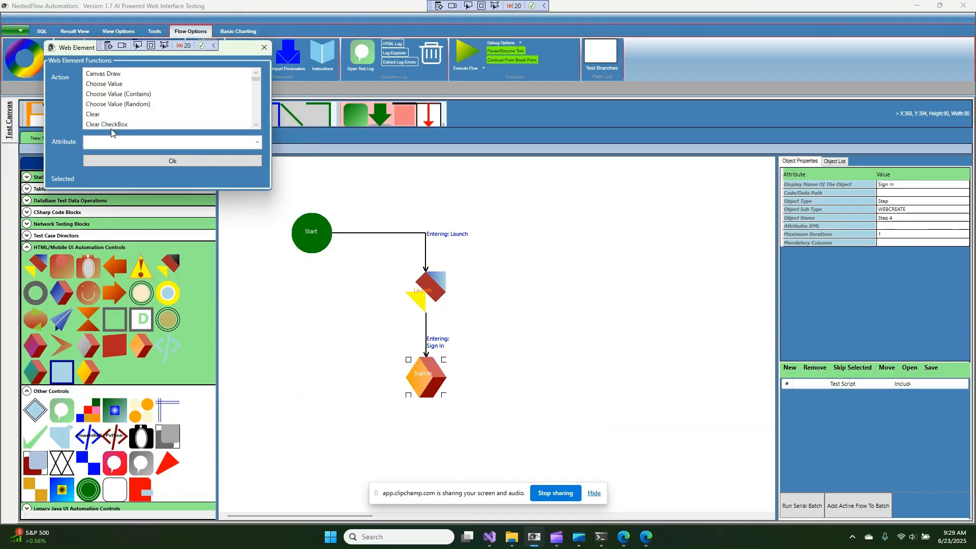
click(118, 104)
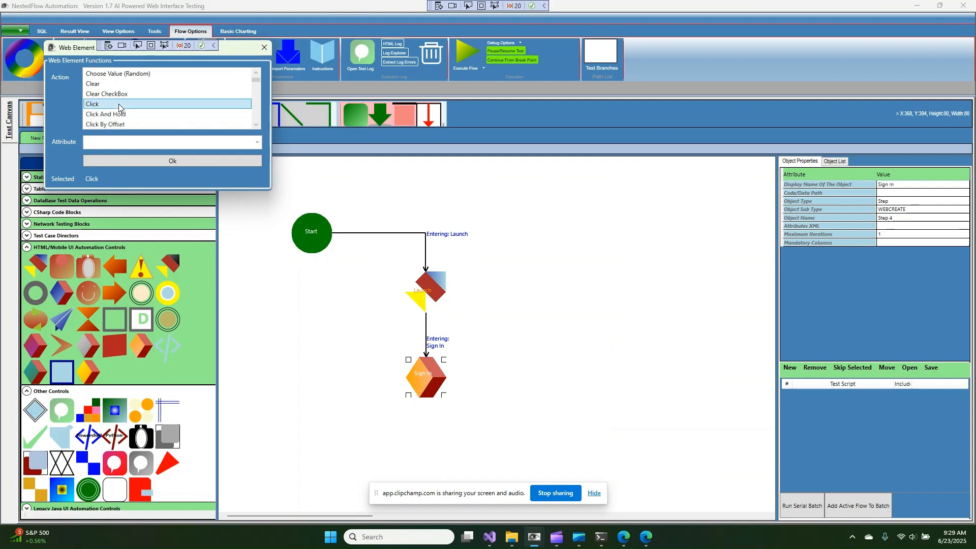
click(148, 161)
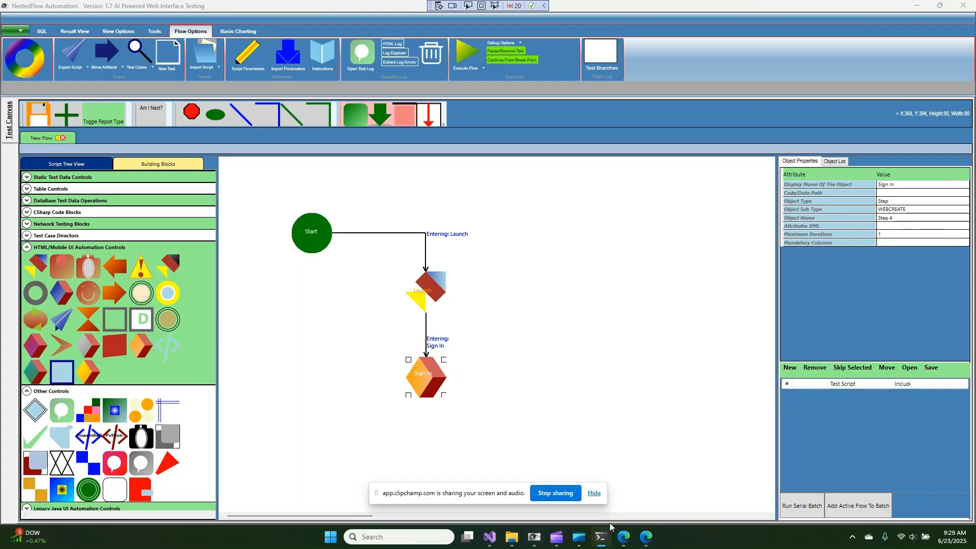
right_click(604, 540)
Close the leftover terminal window from its taskbar jump list
right_click(604, 540)
right_click(604, 540)
right_click(604, 540)
right_click(602, 538)
click(606, 510)
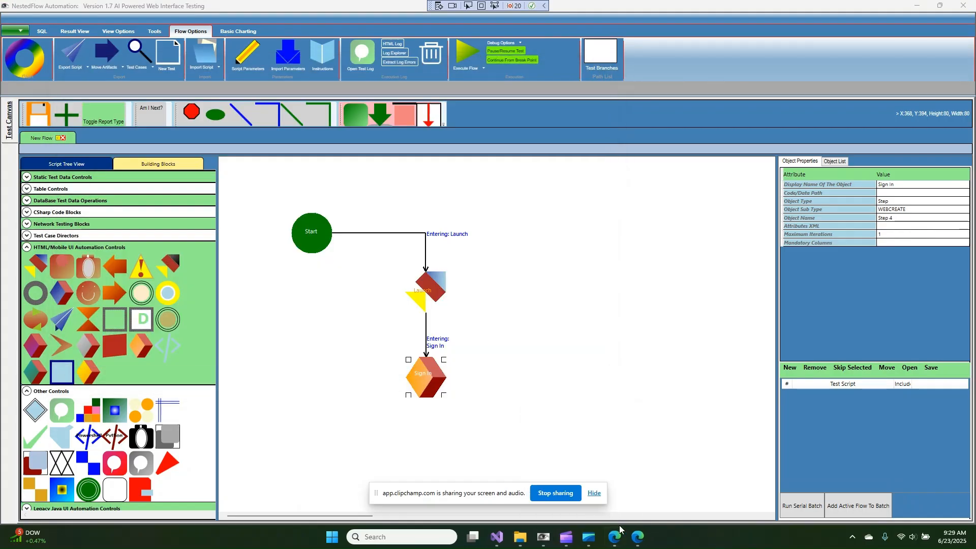
mouse_move(613, 538)
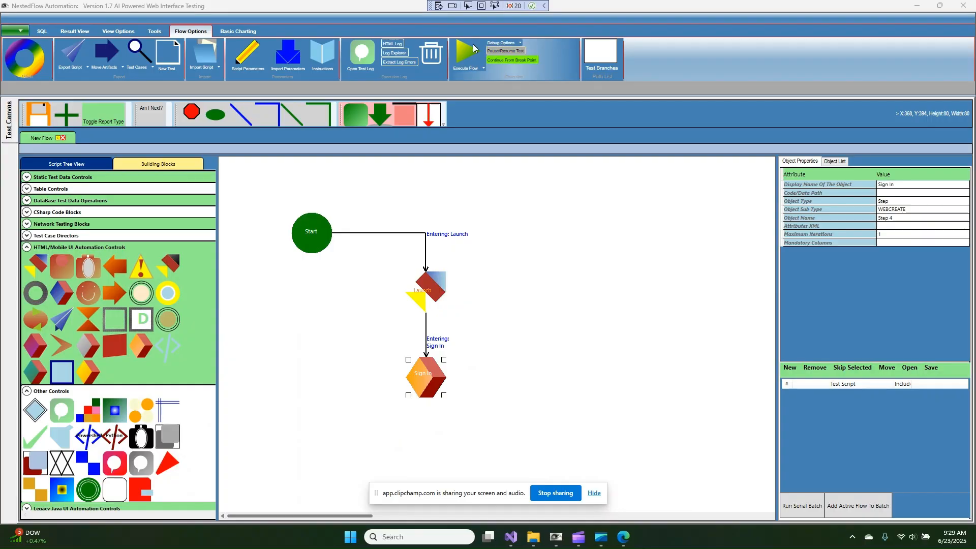
Run the flow and save it as DemoCredentials.xml when prompted
click(471, 64)
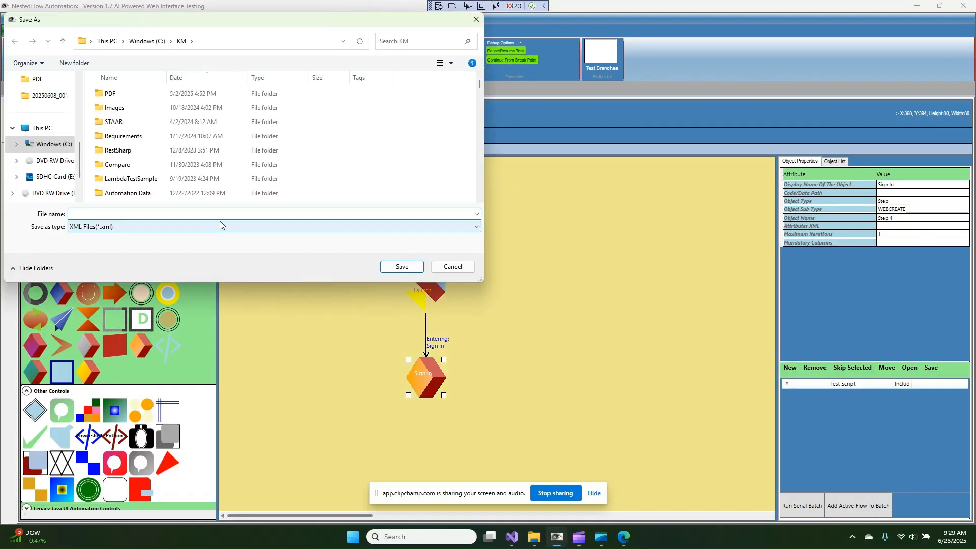
text(Dem)
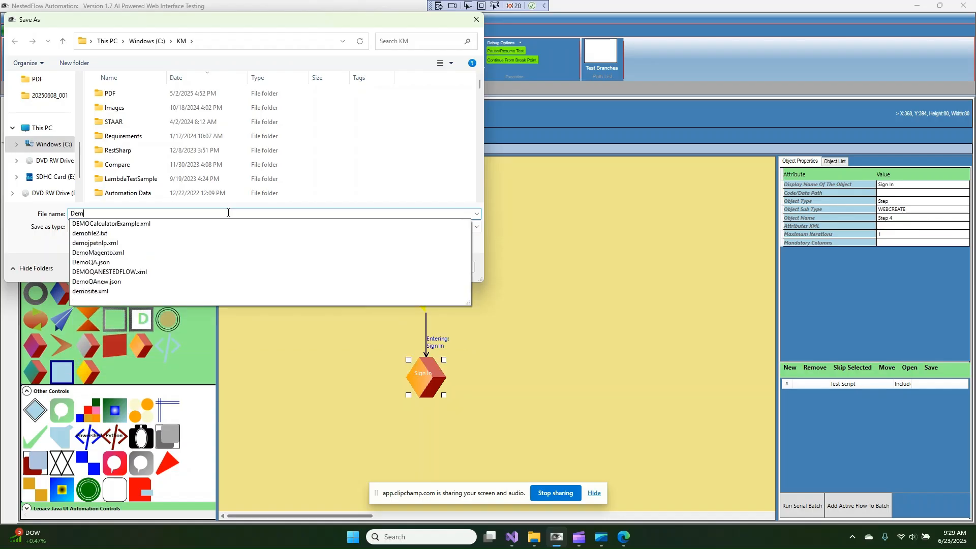
text(oCredentials)
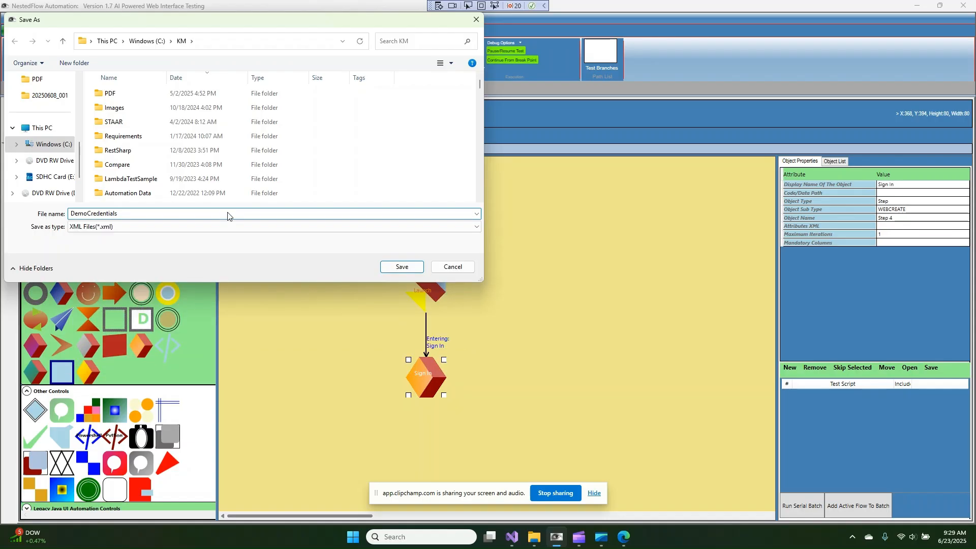
text(.xml)
key(Return)
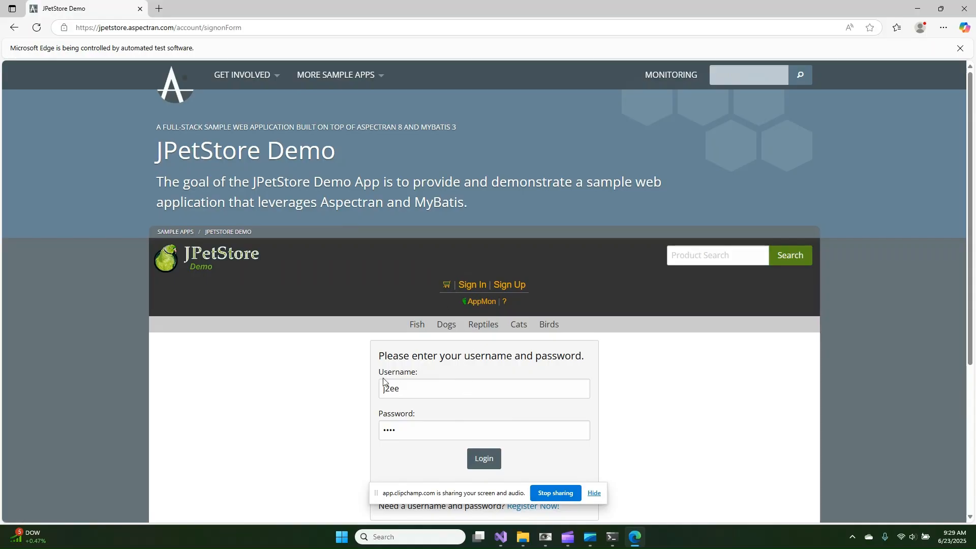
Select the 'Username:' label on the JPetStore sign-in form, then switch back to NestedFlow Automation
drag(431, 376, 374, 371)
key(ctrl+c)
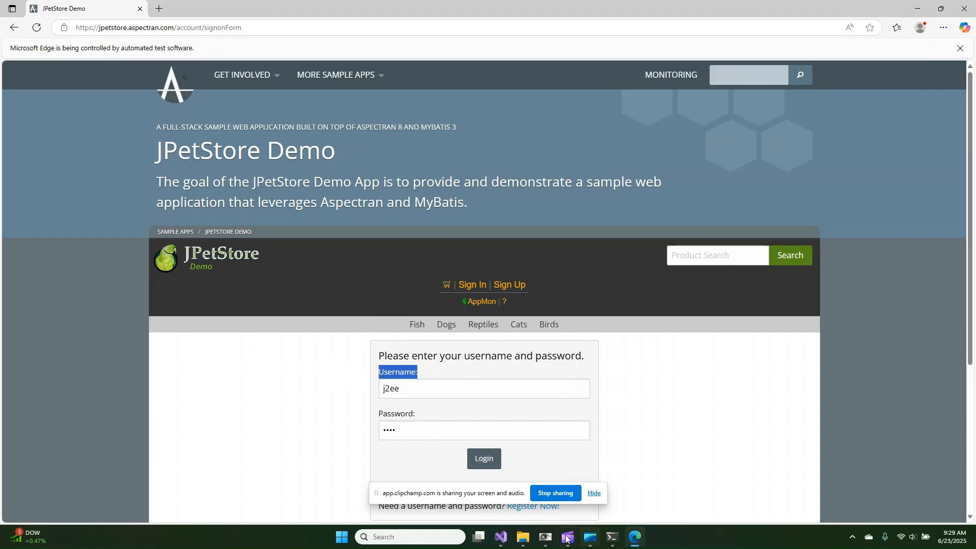
click(545, 537)
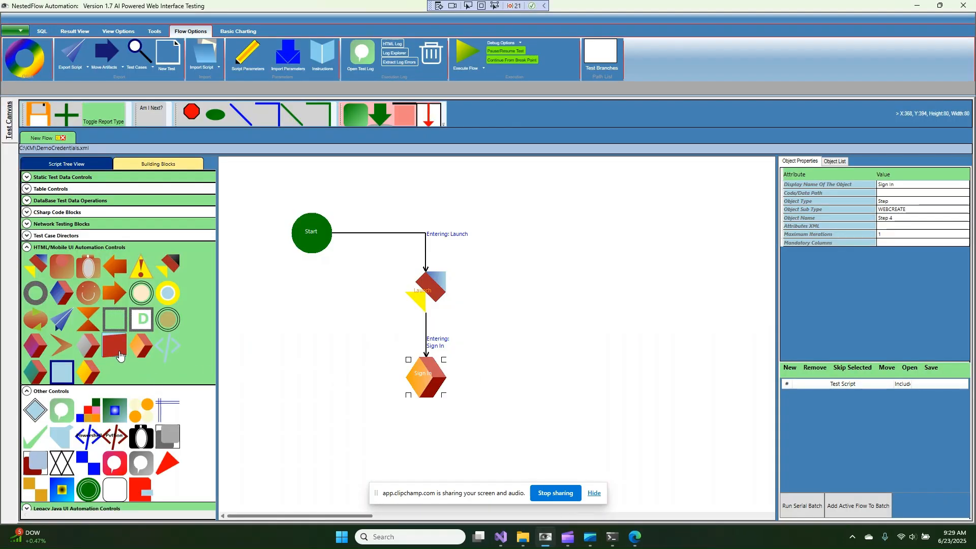
Add a new step below Sign In, connect them, and name it 'Username:'
drag(141, 347, 419, 457)
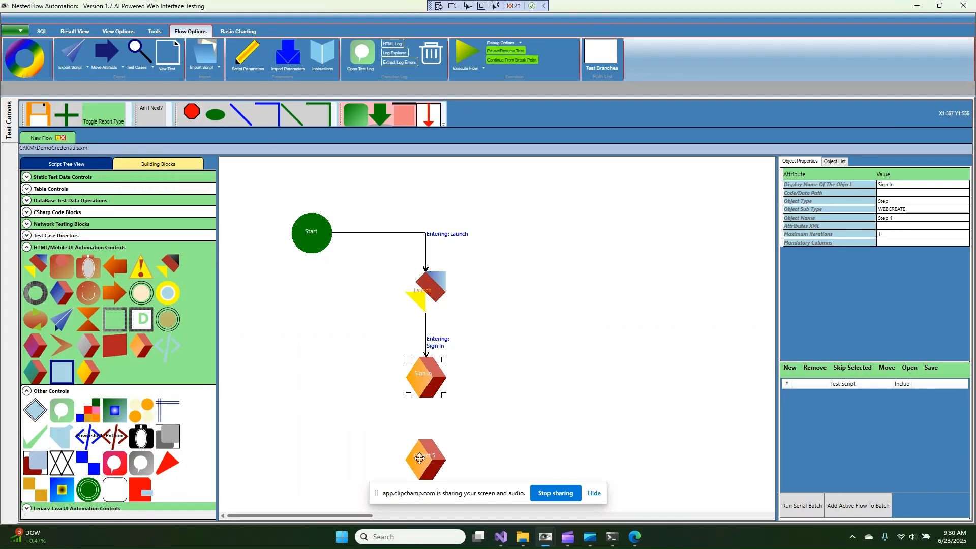
click(243, 117)
click(428, 452)
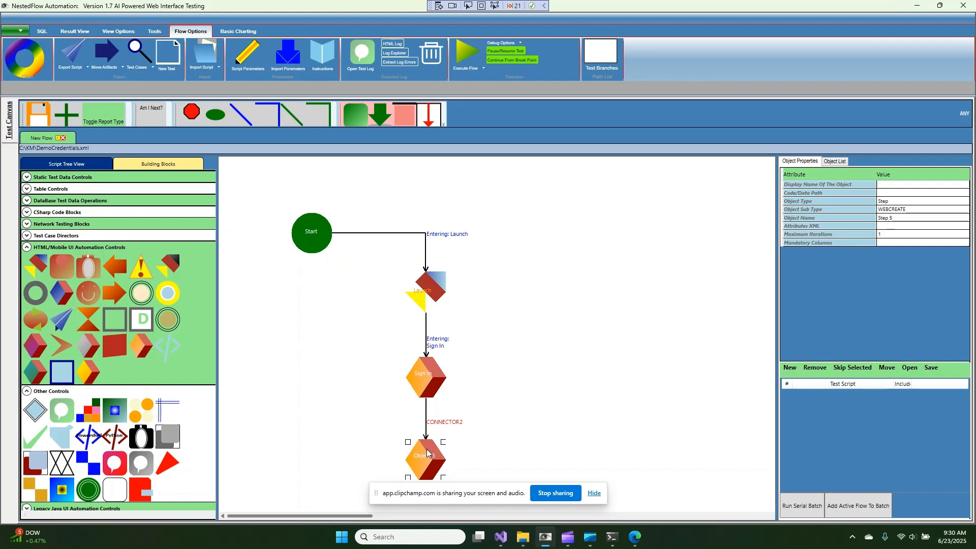
double_click(426, 454)
key(ctrl+v)
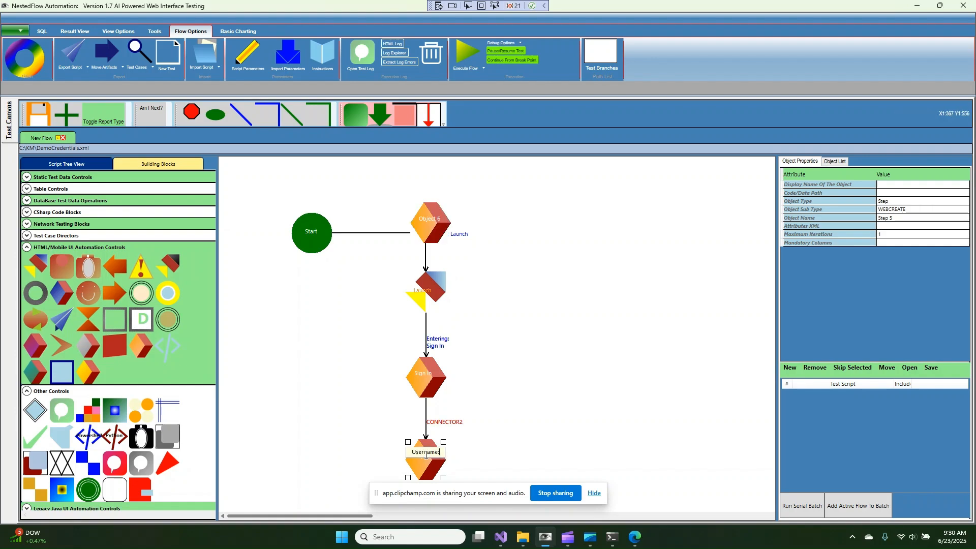
Create a custom web object for the Username: step with sub type AI
right_click(424, 455)
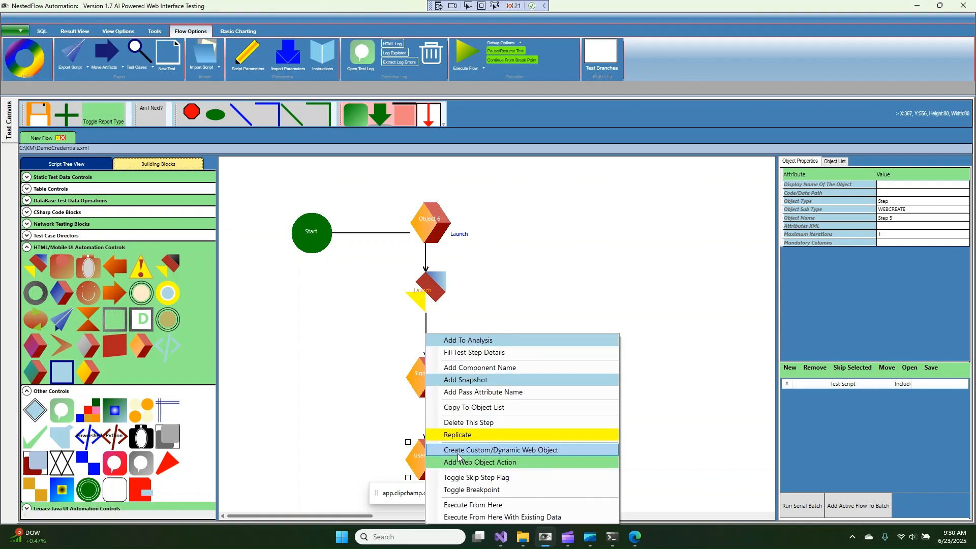
click(427, 451)
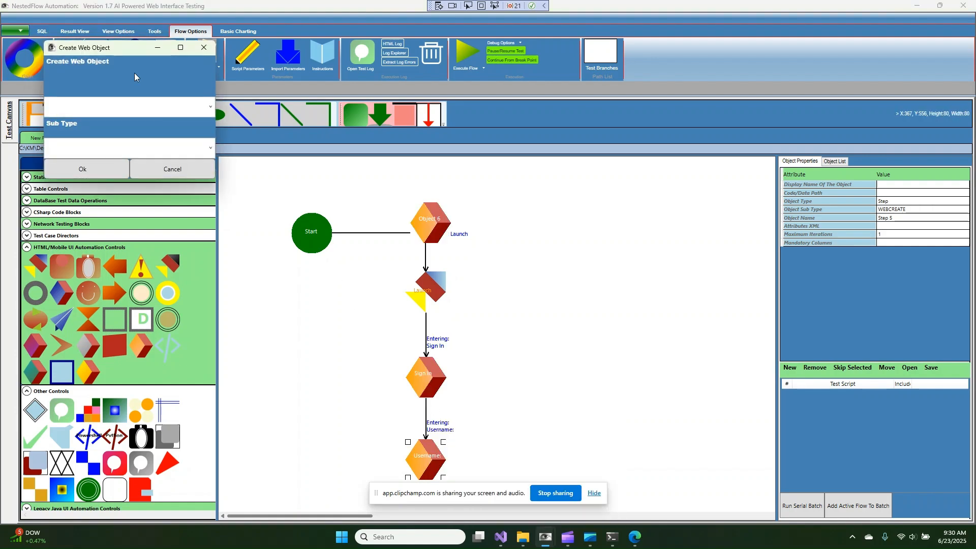
click(215, 150)
click(139, 162)
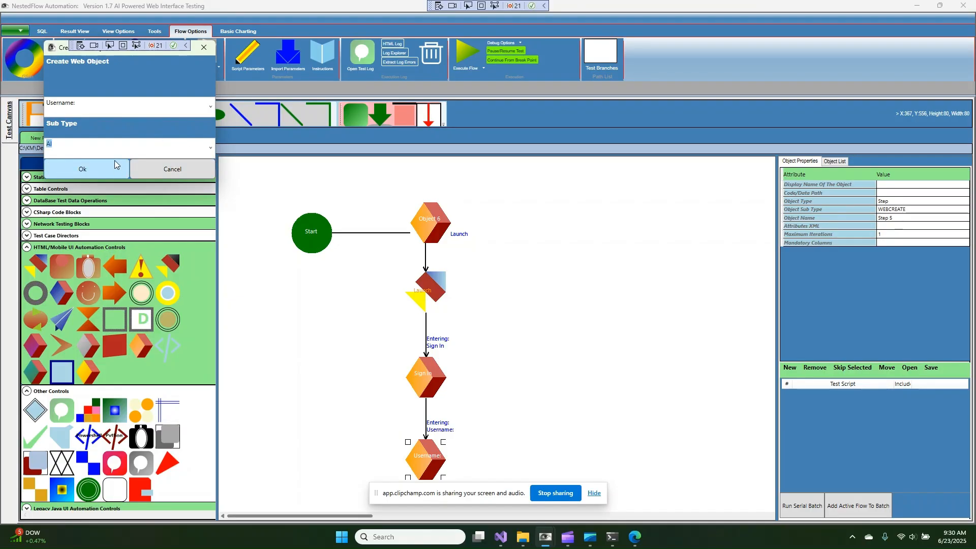
click(76, 169)
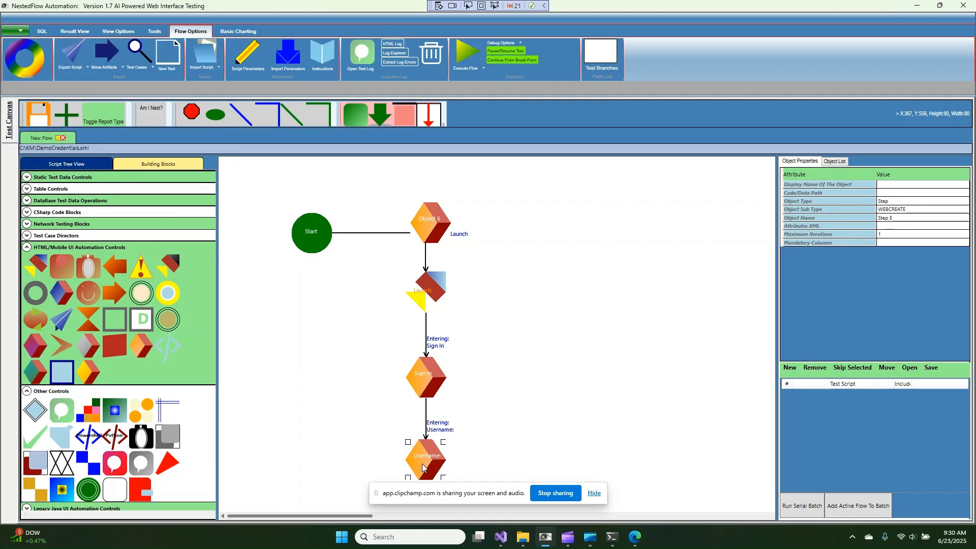
mouse_move(423, 468)
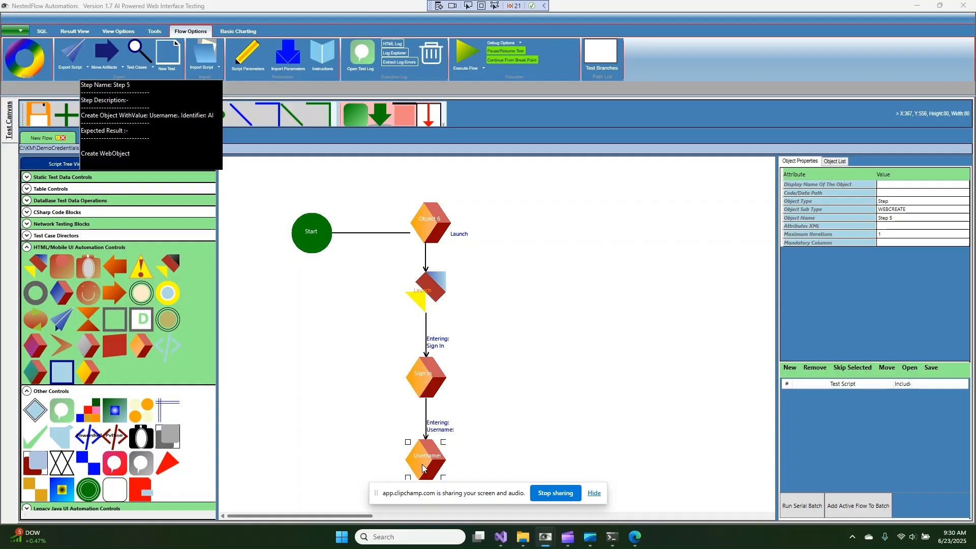
right_click(423, 468)
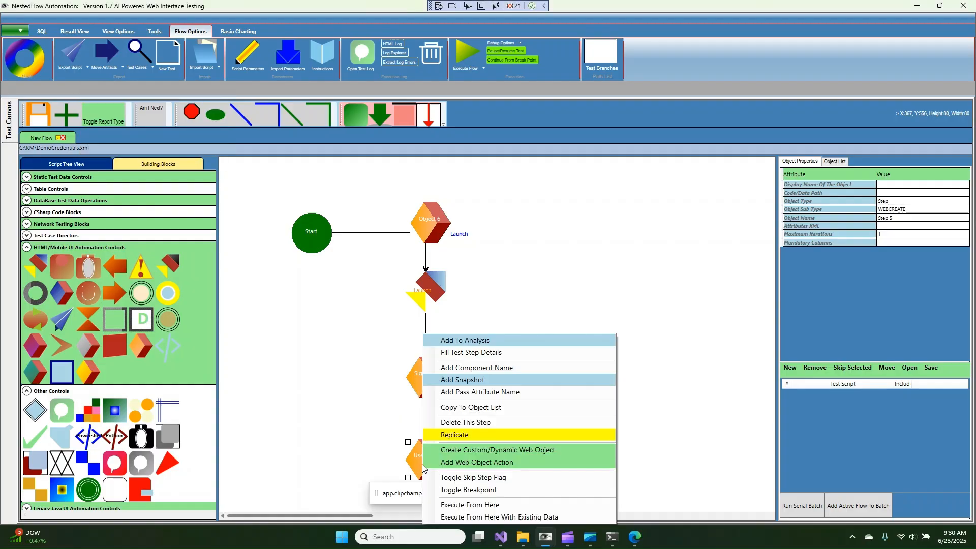
Give the Username: step an EnterText action with value {QRUSERNAME>c:\km\petkey.png,PETKEY}
click(463, 462)
scroll(192, 147, down, 2)
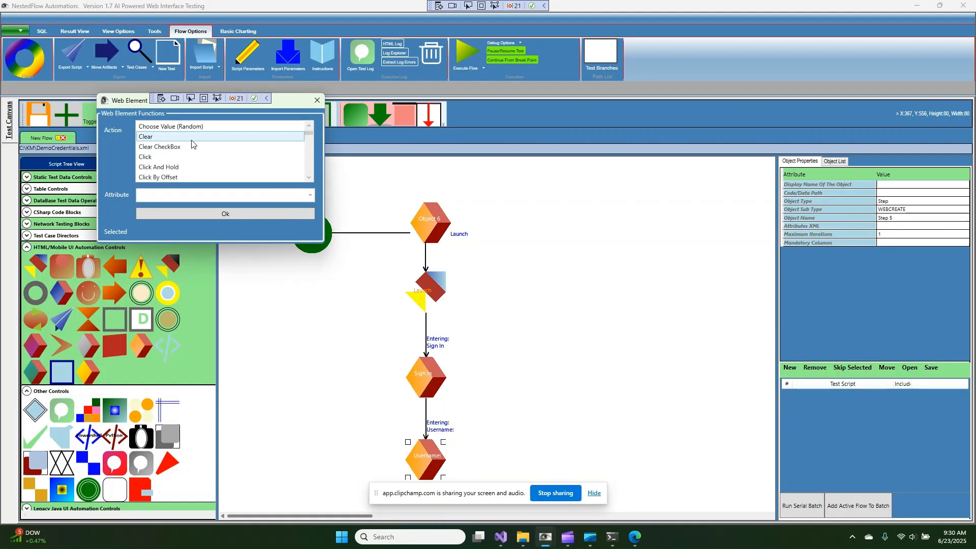
scroll(192, 147, down, 4)
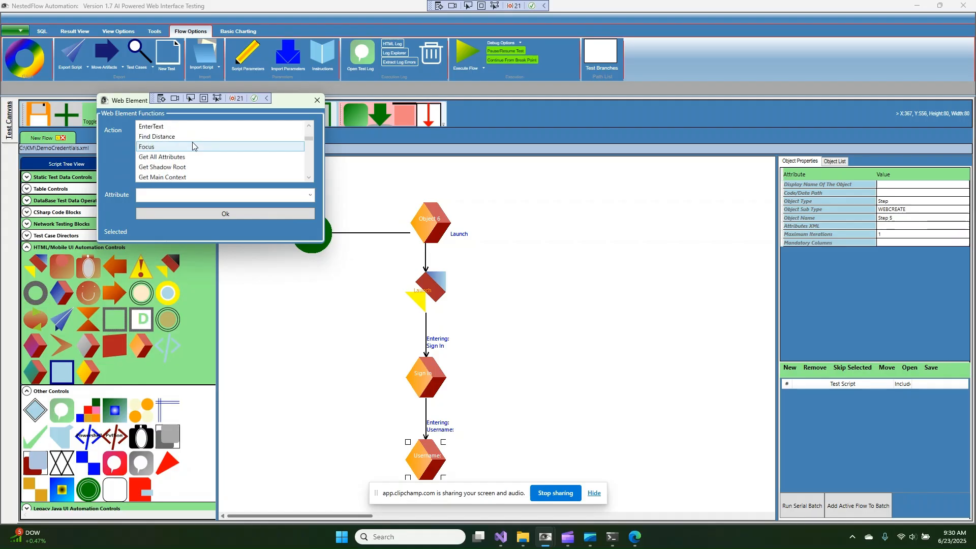
click(186, 127)
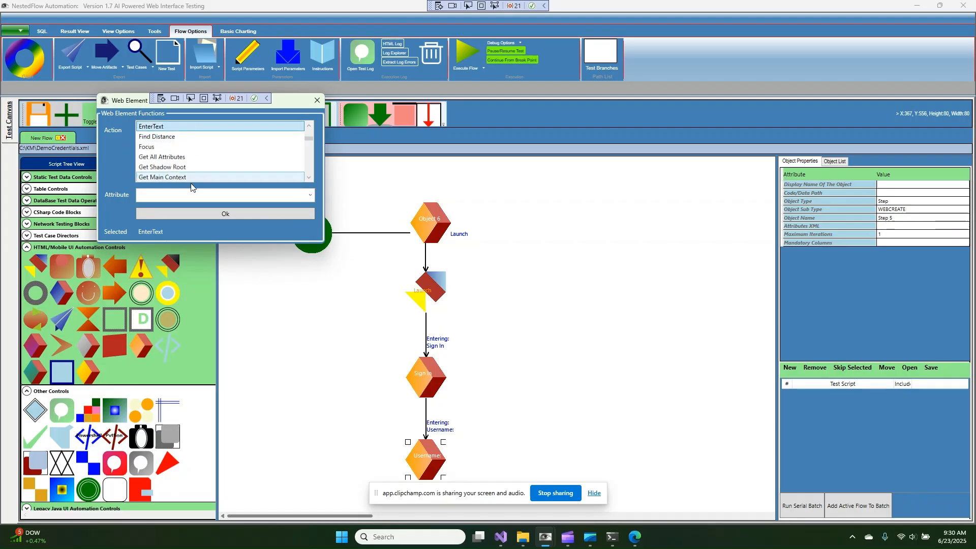
click(195, 197)
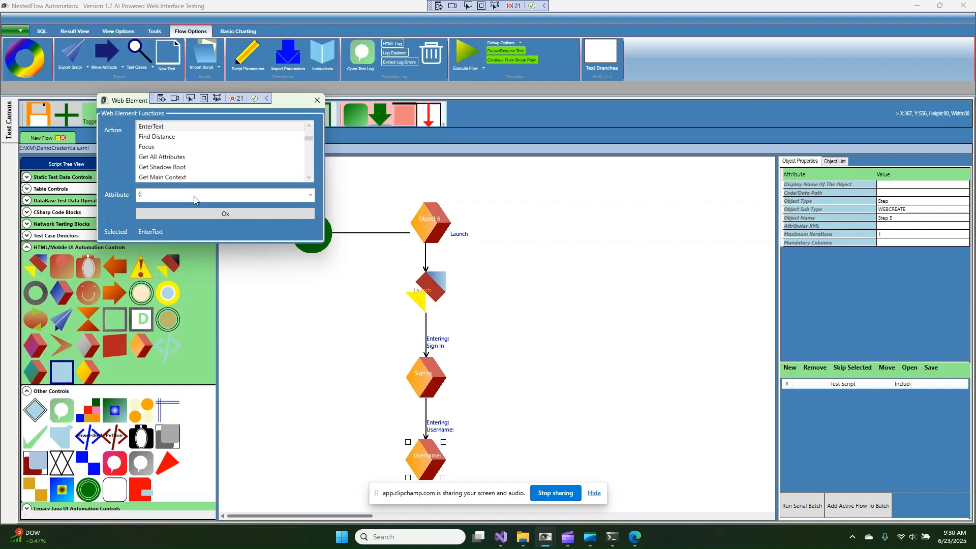
text({:QRUSE)
key(BackSpace)
key(BackSpace)
text(.png,PETKEY)
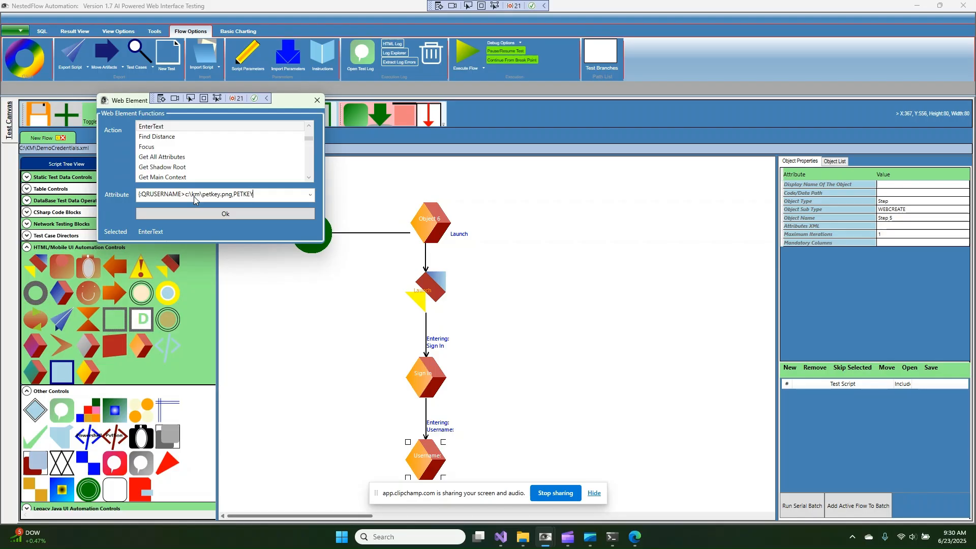
text(})
click(230, 211)
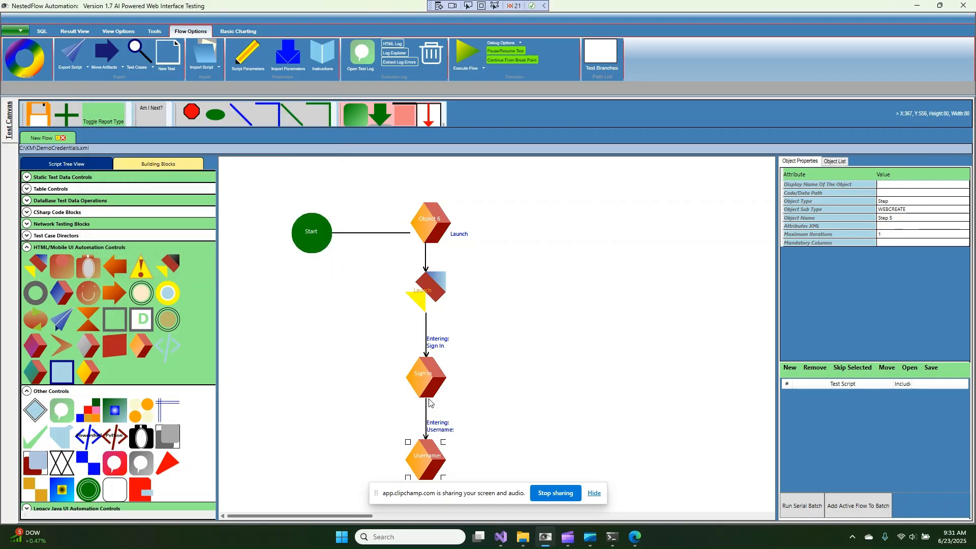
double_click(431, 469)
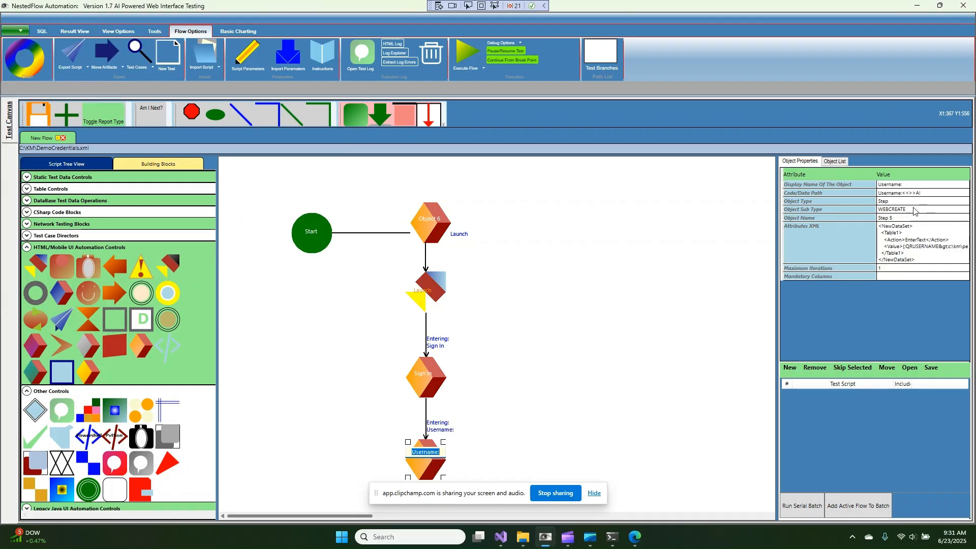
Run the flow to the JPetStore sign-in form, then close the terminal and automated Edge windows
click(462, 50)
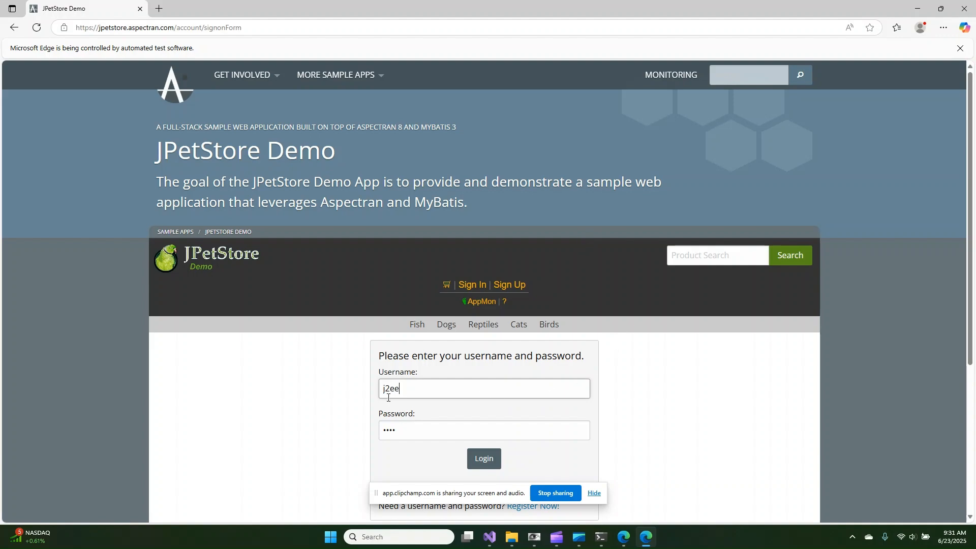
click(602, 538)
right_click(602, 537)
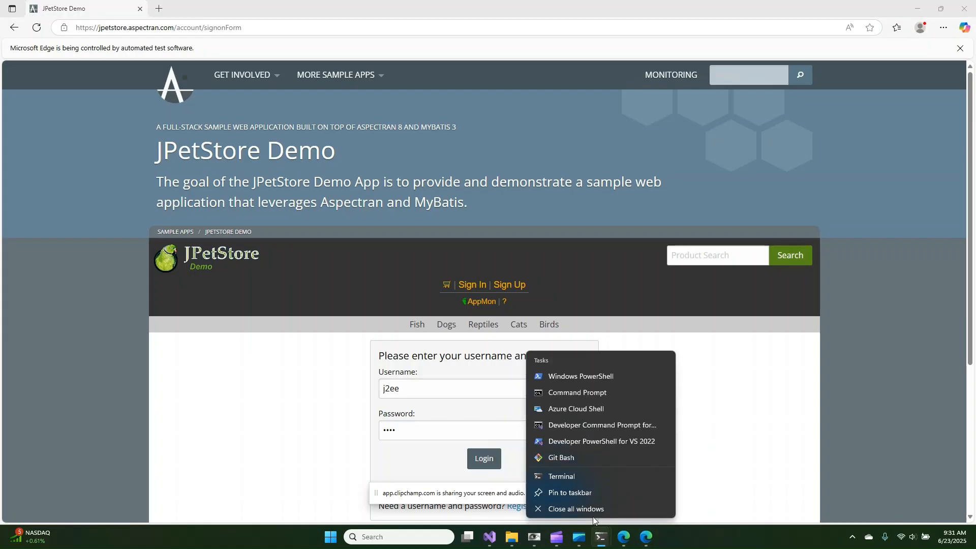
click(593, 510)
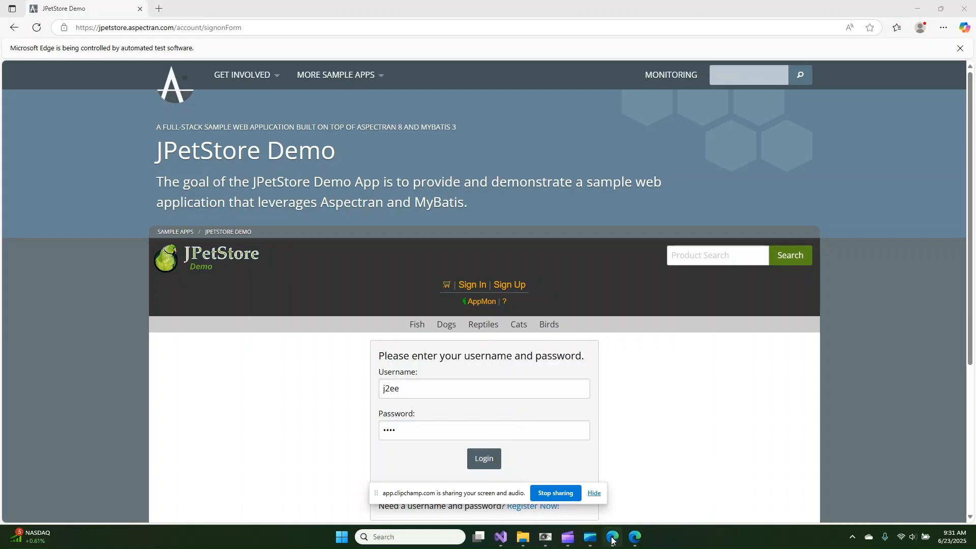
right_click(612, 536)
click(581, 509)
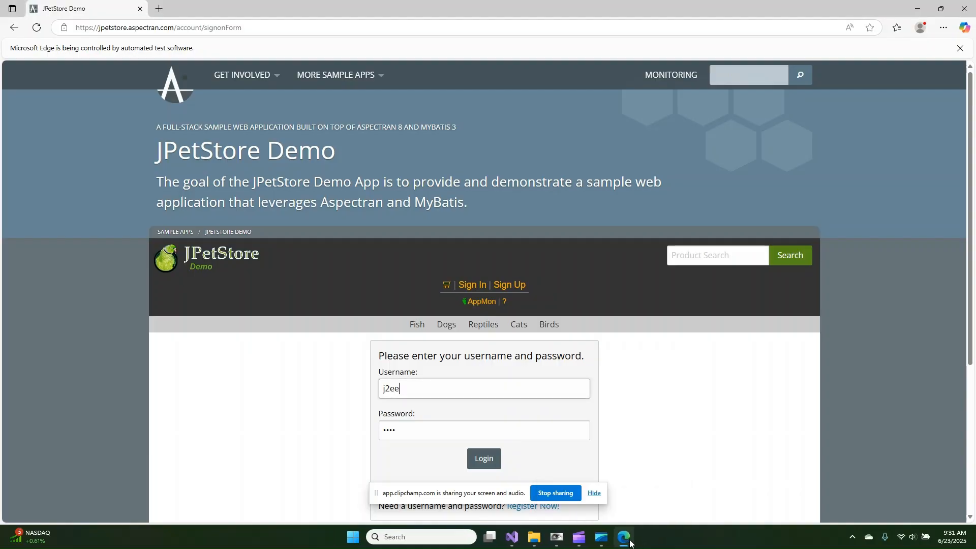
right_click(624, 537)
Close the last Edge window, load the Username step's properties, and place a new Step 7 below it
click(618, 509)
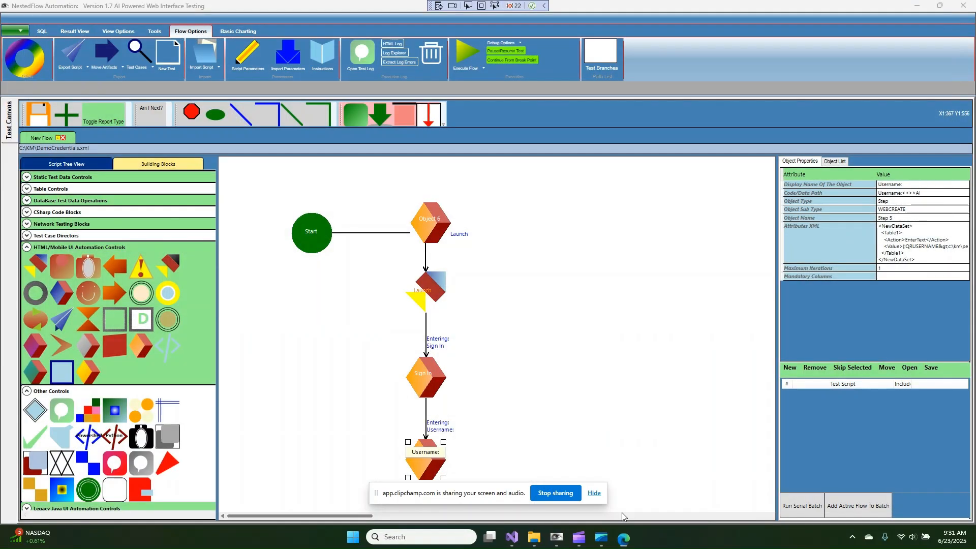
scroll(605, 329, down, 2)
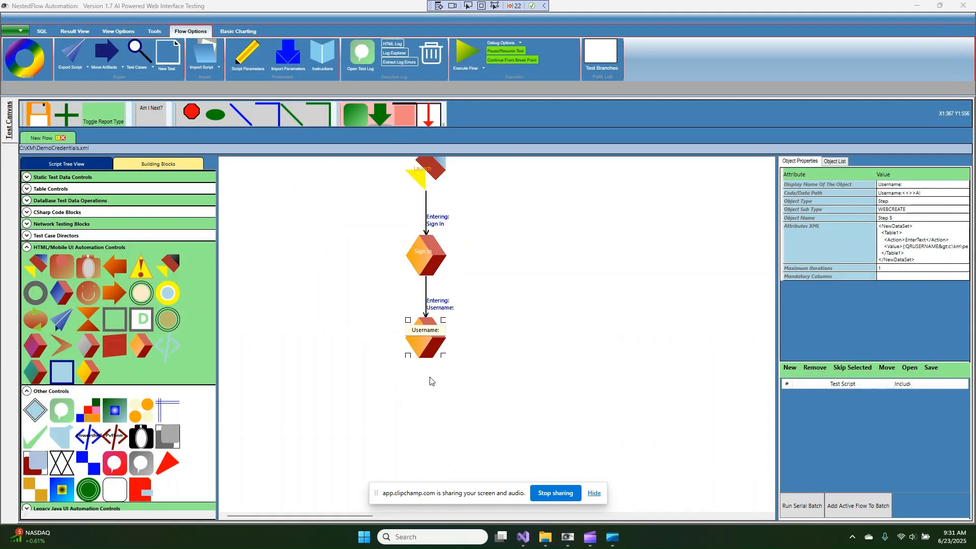
click(428, 351)
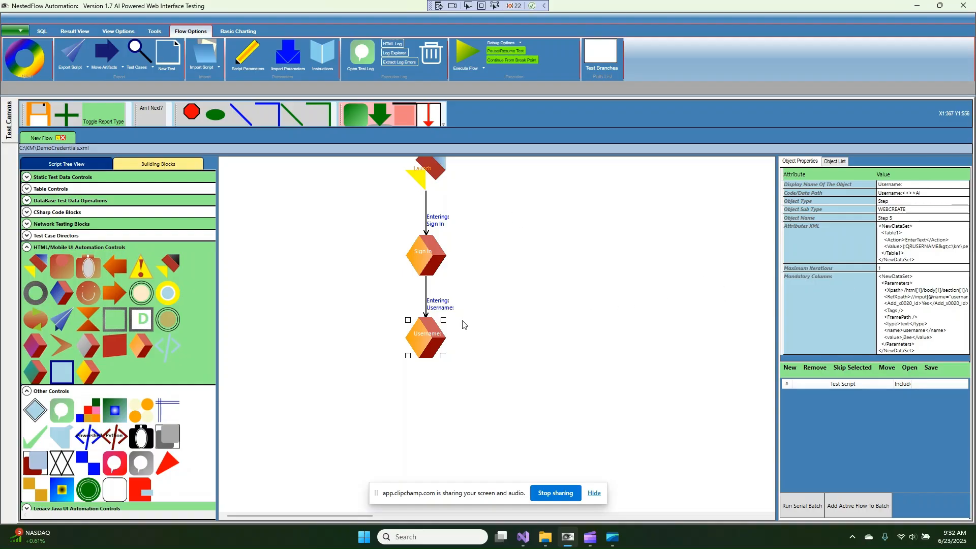
drag(140, 351, 415, 428)
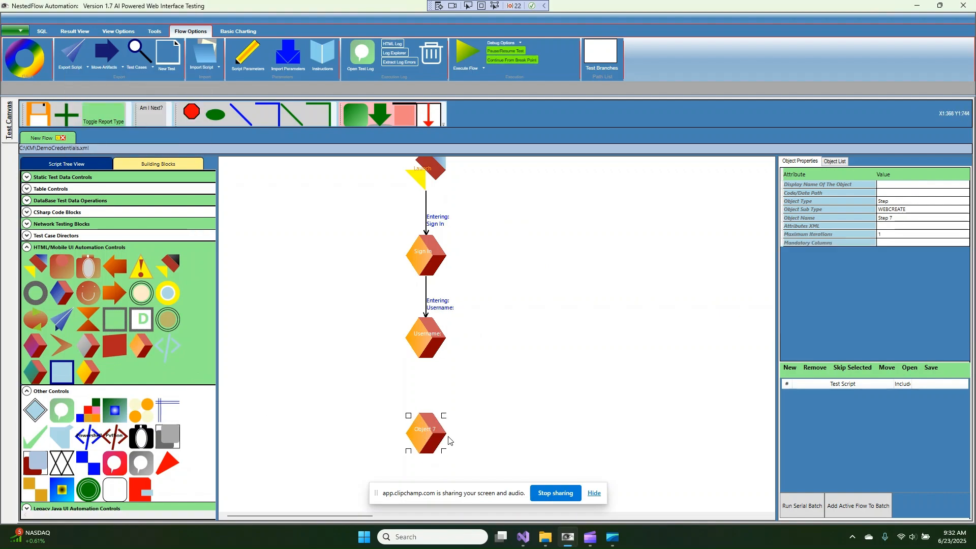
Rename Step 7 to 'Password:' and connect the Username step to it
double_click(428, 440)
text(Password:)
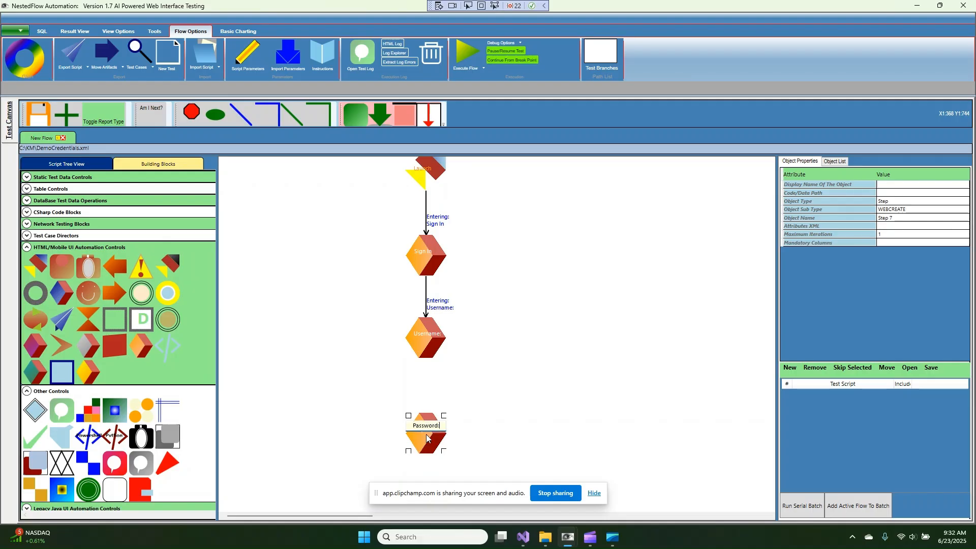
key(Return)
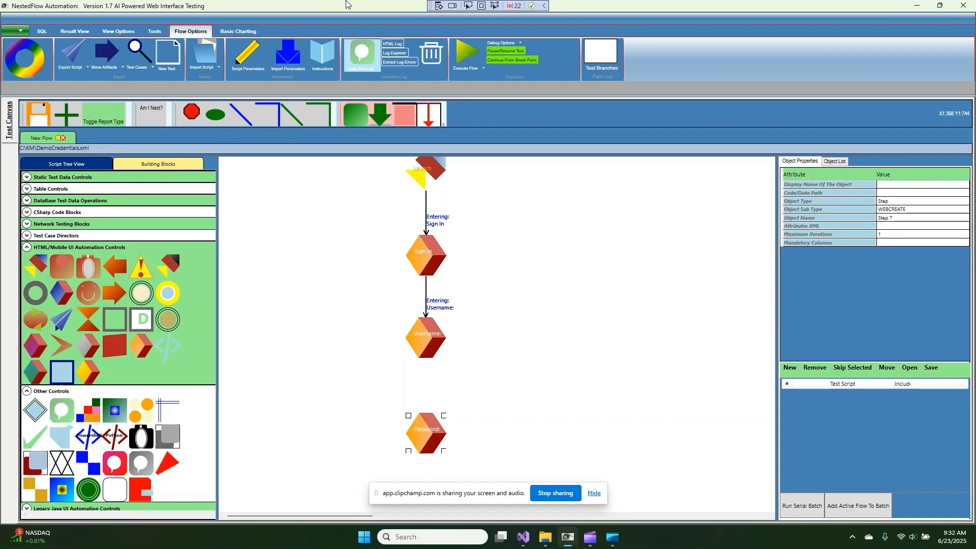
drag(420, 356, 428, 420)
click(428, 429)
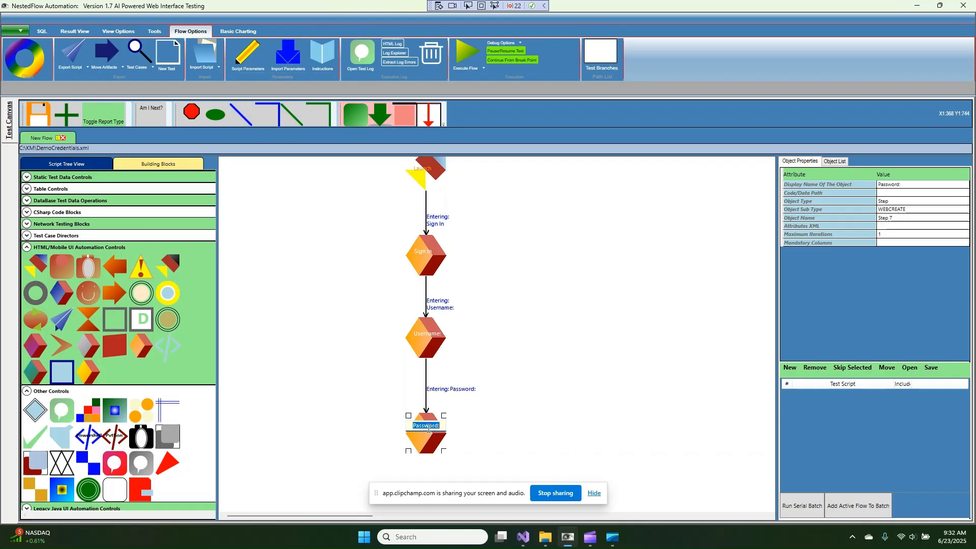
Create a custom 'Password:' web object for the step with sub type AI
right_click(428, 429)
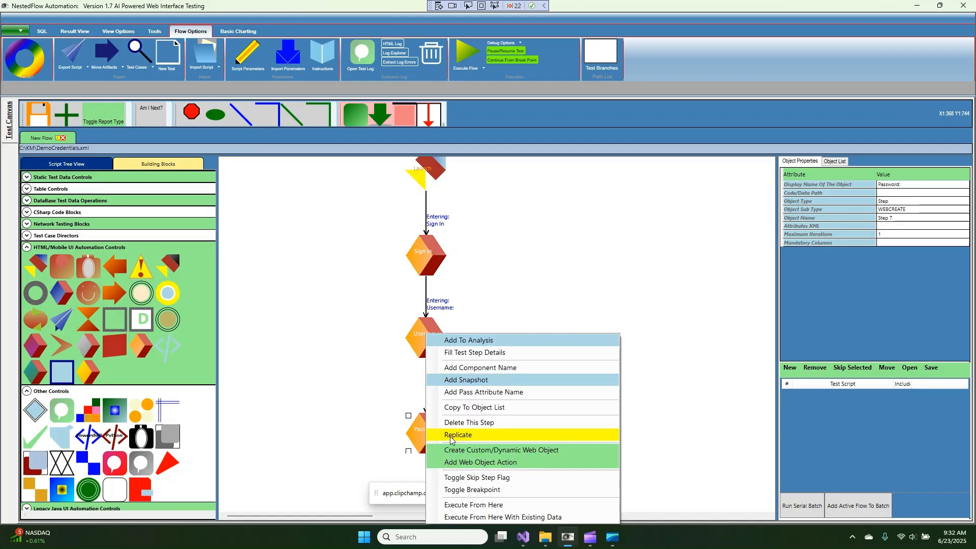
click(452, 450)
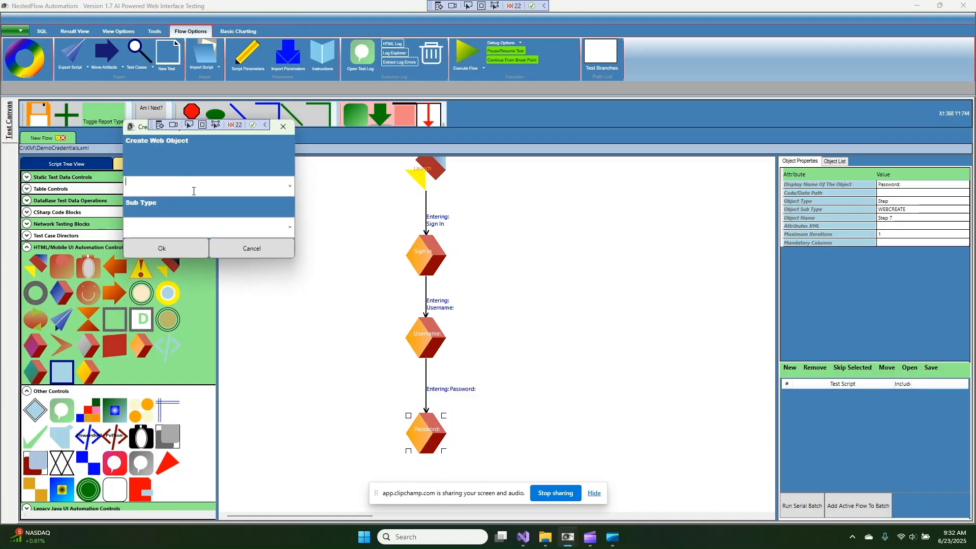
key(ctrl+v)
click(289, 230)
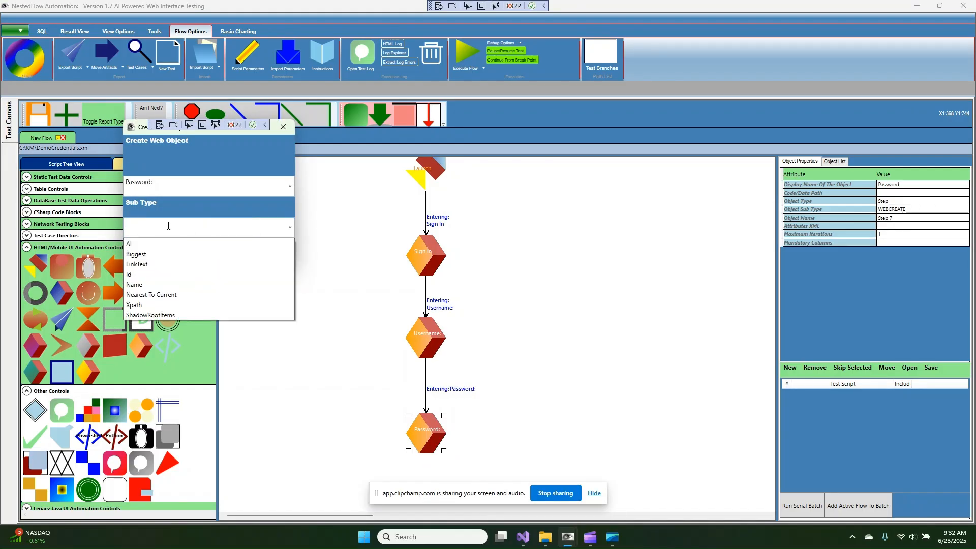
click(151, 245)
click(153, 250)
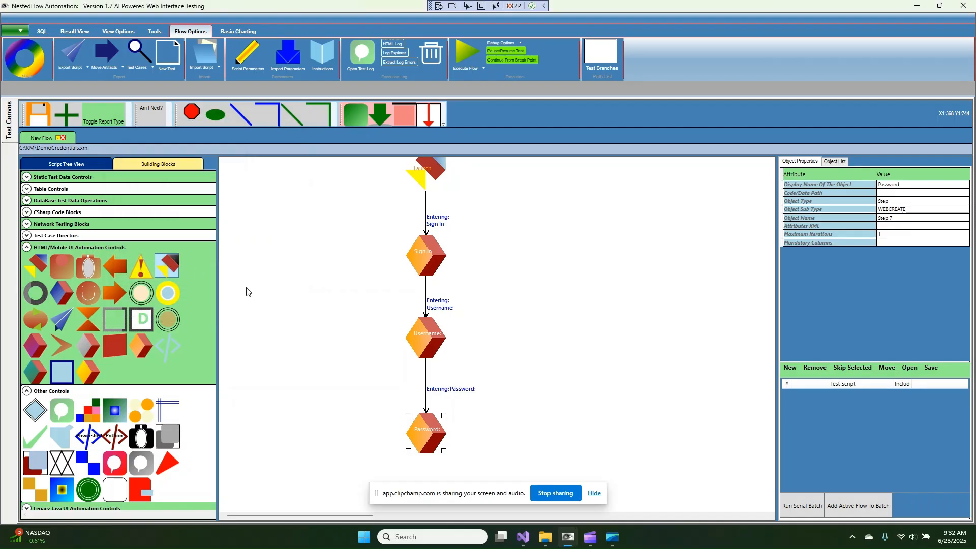
right_click(425, 438)
Give Password: an EnterText action with {QRPASSWORD>c:\km\petkey.png,PETKEY}, then place an Object 8 step
click(483, 463)
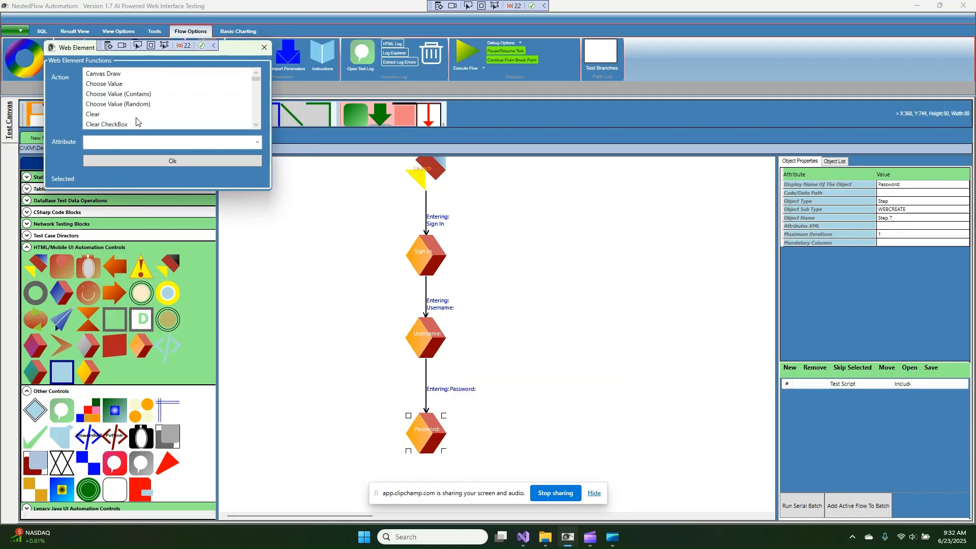
scroll(132, 115, down, 5)
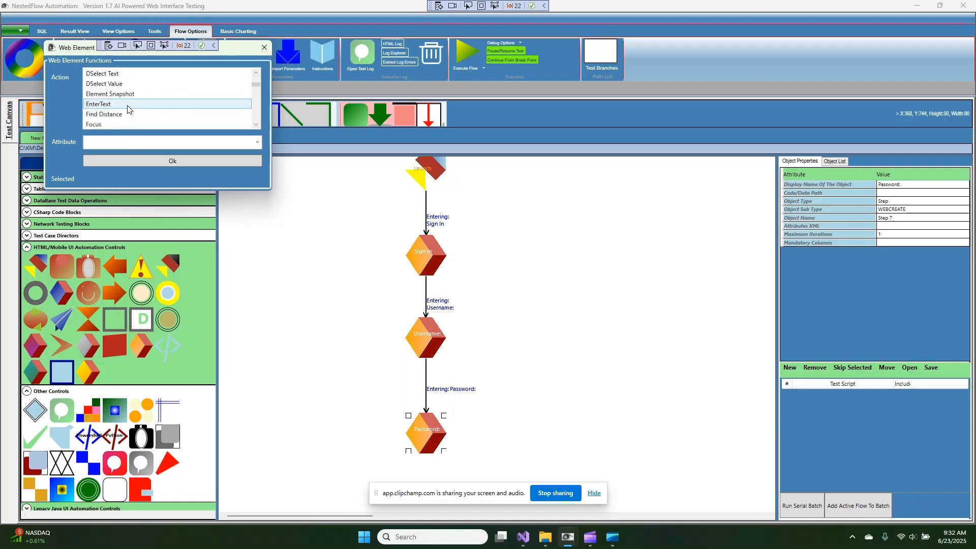
click(128, 105)
click(144, 138)
text({)
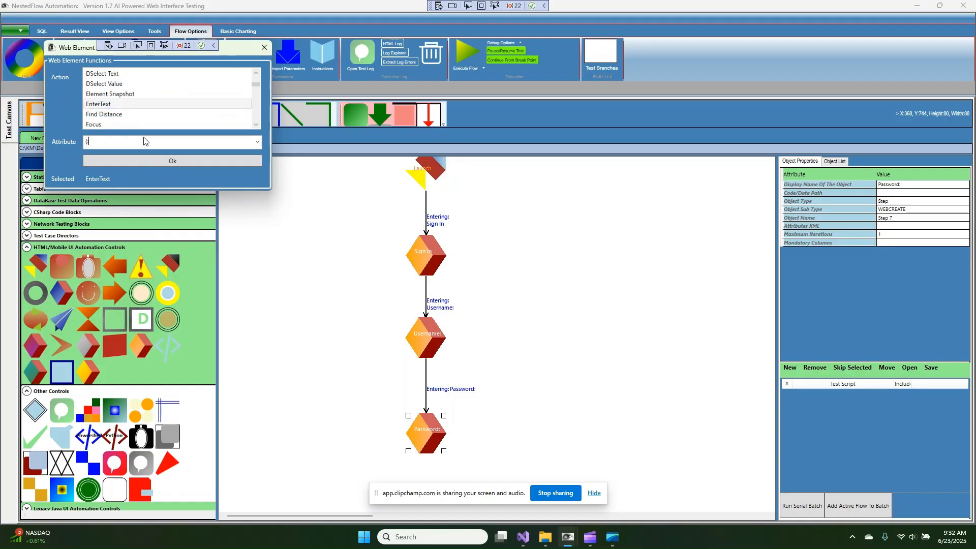
text(:QRPASSWORD)
text(key.png,PA)
key(BackSpace)
text(ETKEY)
click(219, 162)
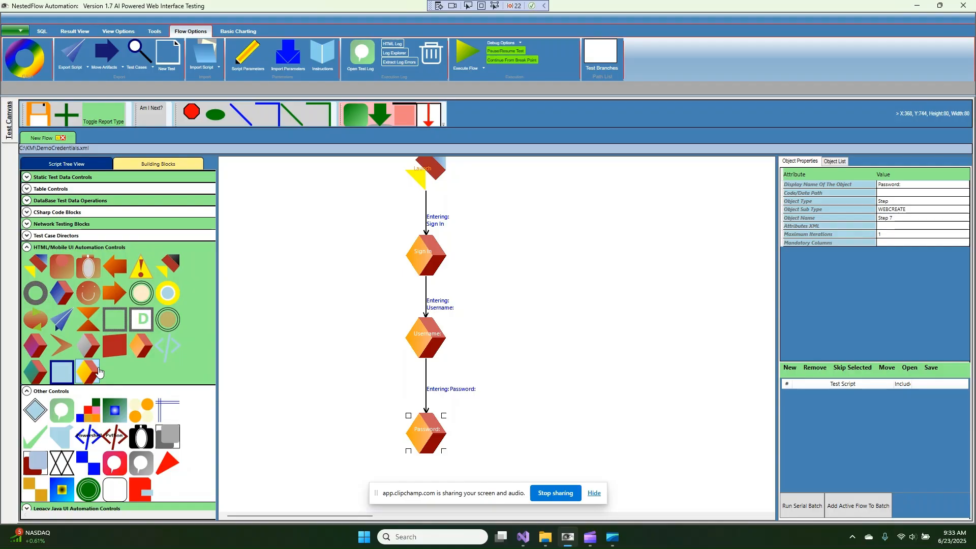
drag(99, 373, 569, 362)
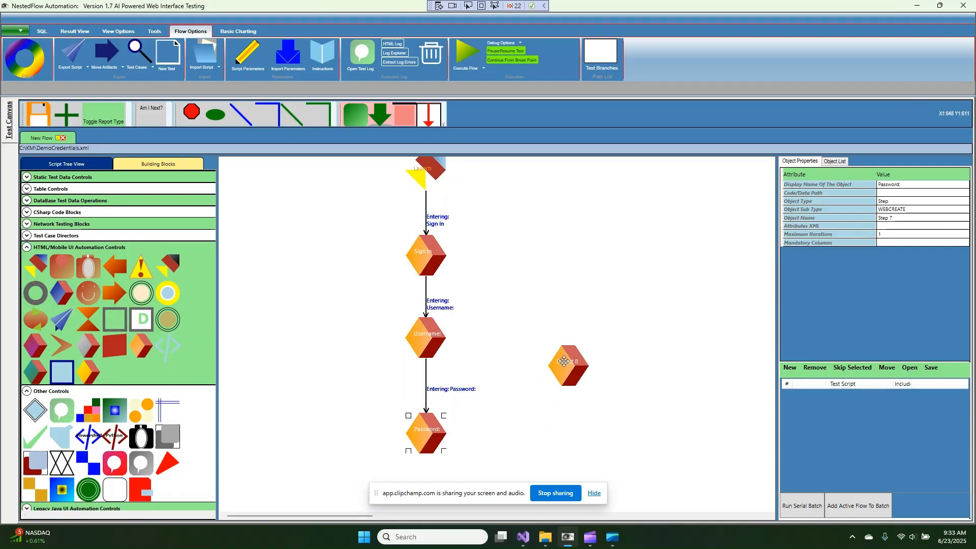
Link Password: to Object 8 with an elbow connector and define it as a new 'Sign In' web object
click(267, 118)
drag(448, 433, 572, 394)
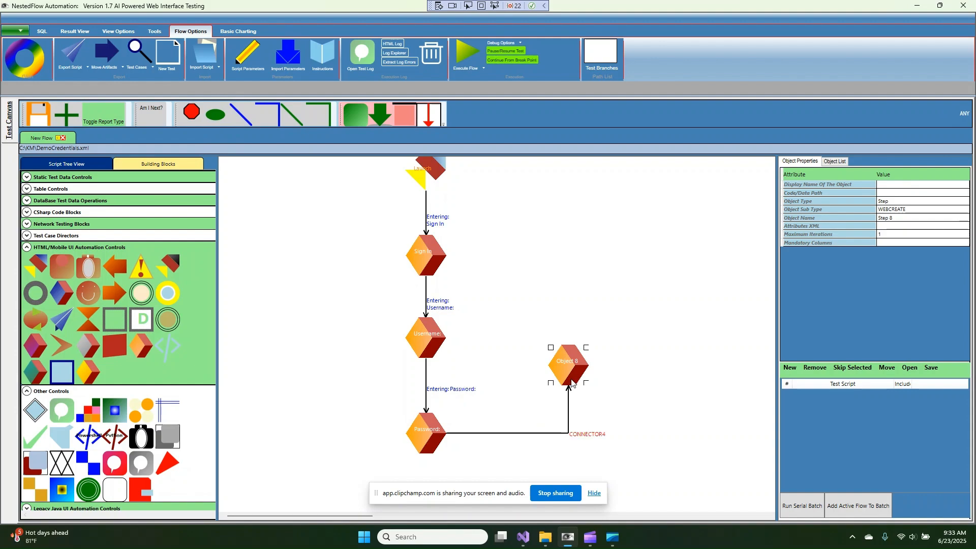
right_click(572, 366)
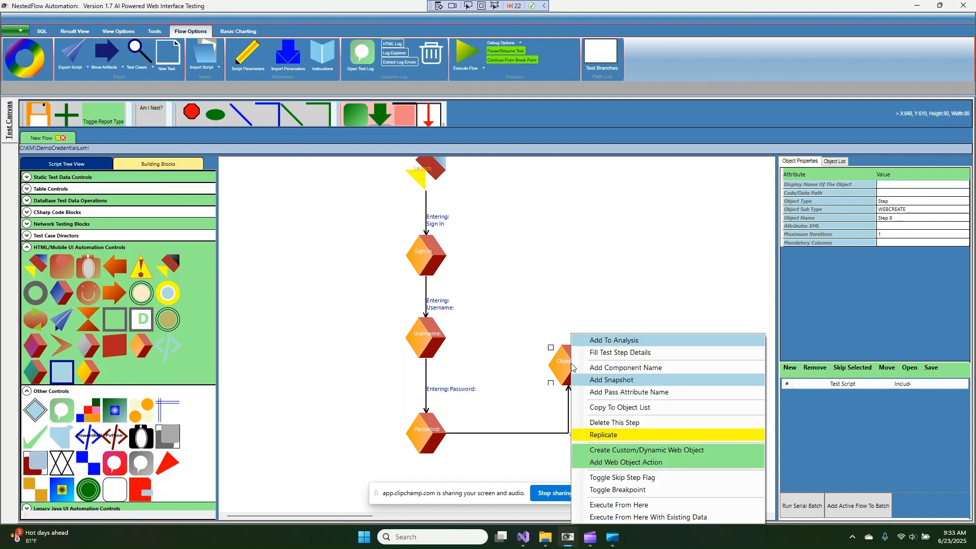
click(627, 453)
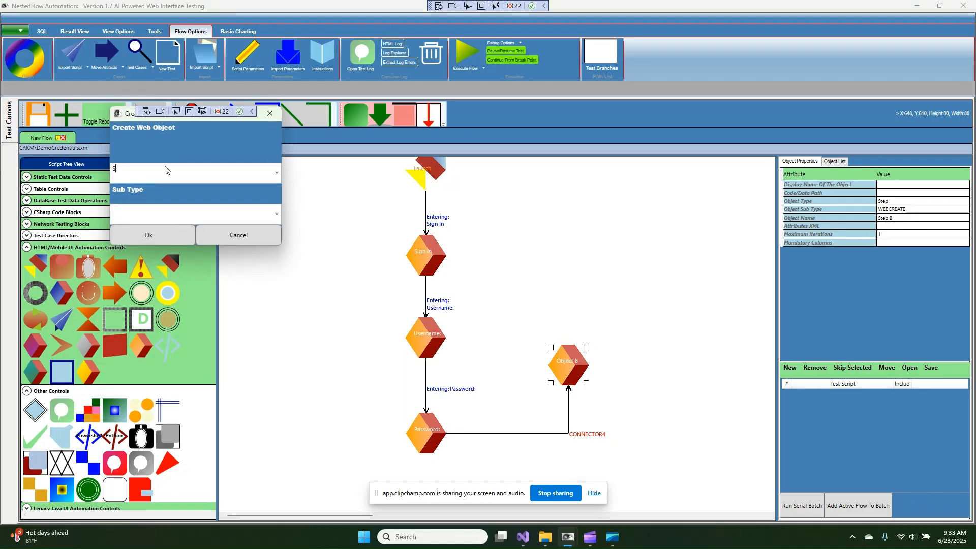
text(Sign In)
click(279, 216)
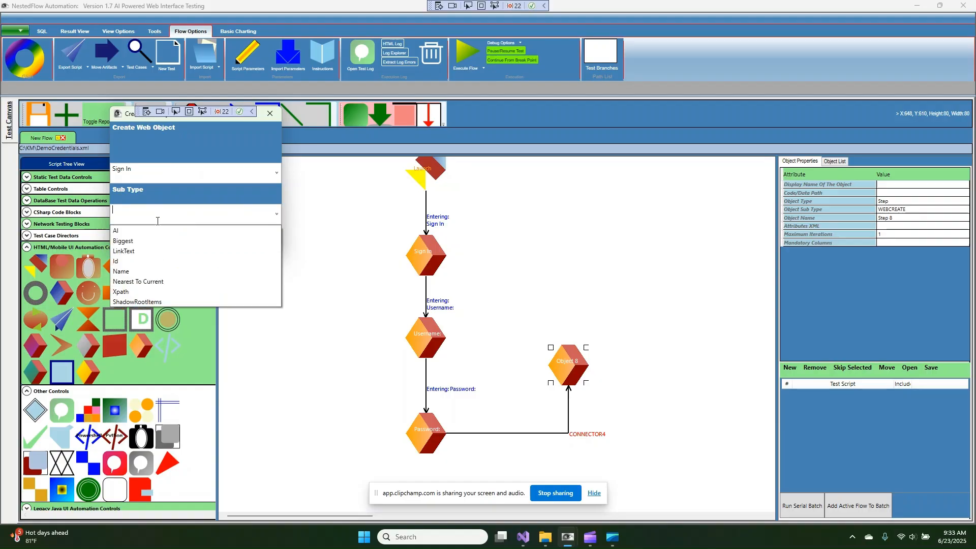
click(142, 227)
click(142, 233)
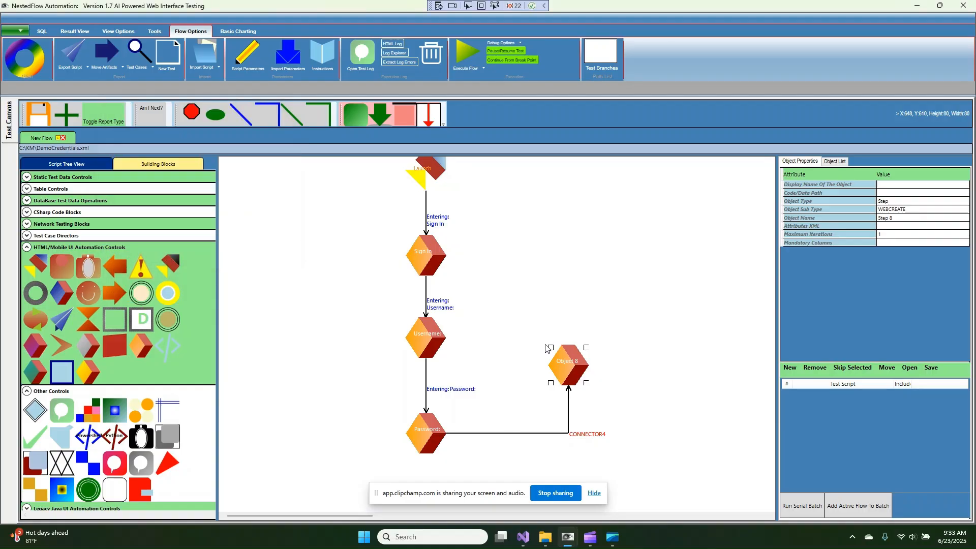
Rename the step to Sign In and give it a Click web object action
drag(570, 362, 570, 362)
double_click(570, 361)
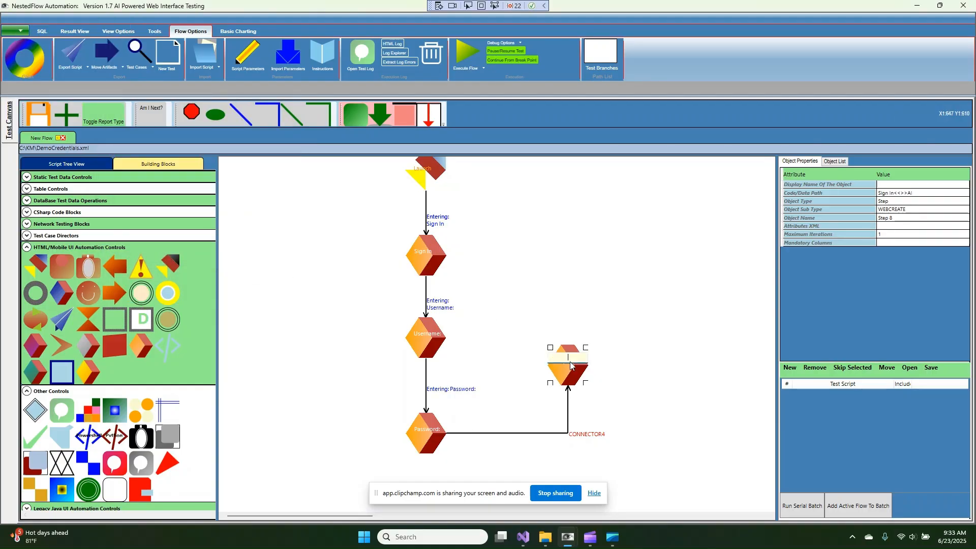
text(Sign In)
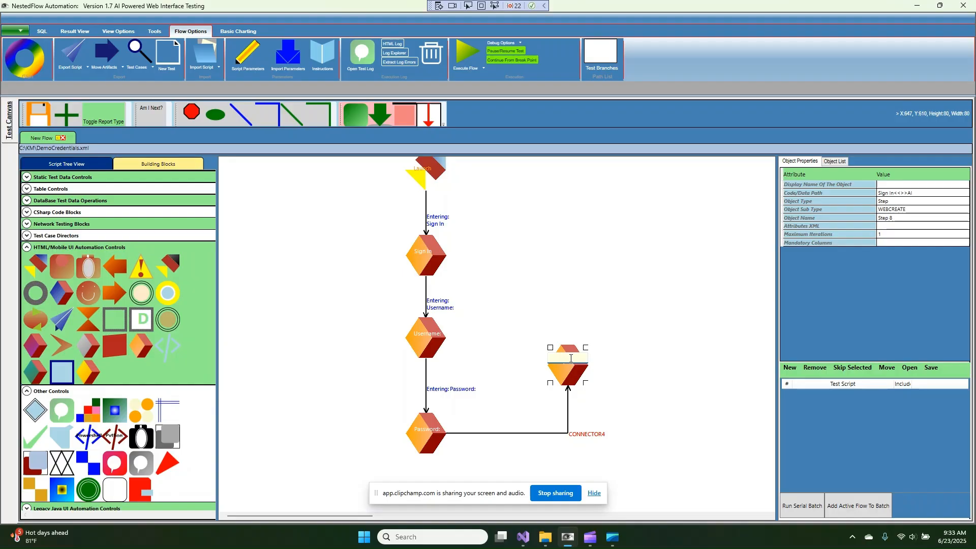
text(Sign In)
right_click(570, 357)
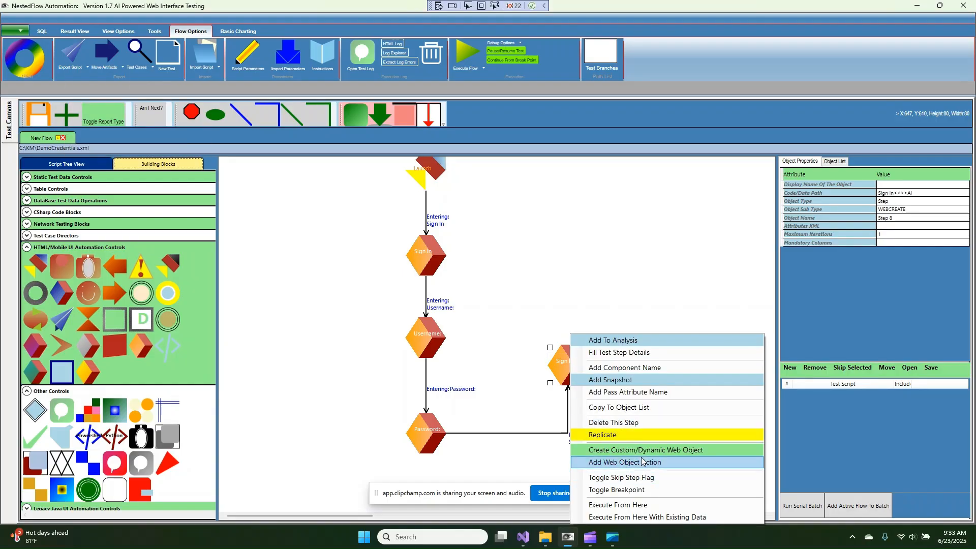
click(641, 461)
scroll(149, 145, down, 2)
click(149, 145)
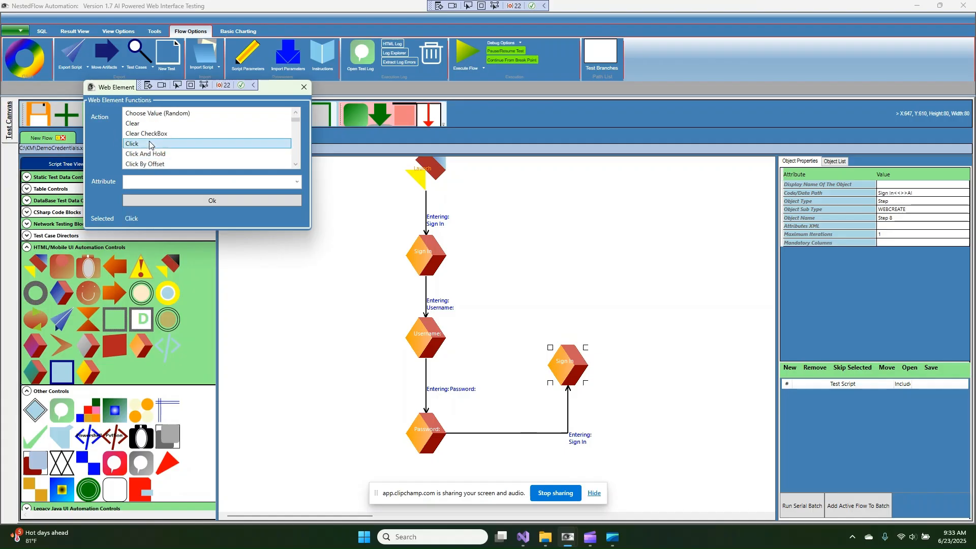
click(192, 203)
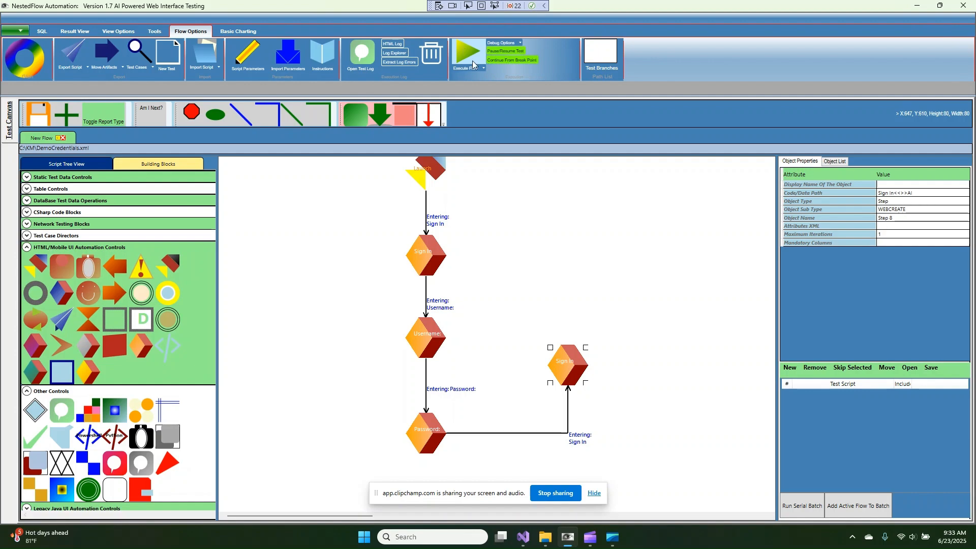
Run the flow, enter the JPetStore username, tab to Password, then close the terminal
double_click(568, 368)
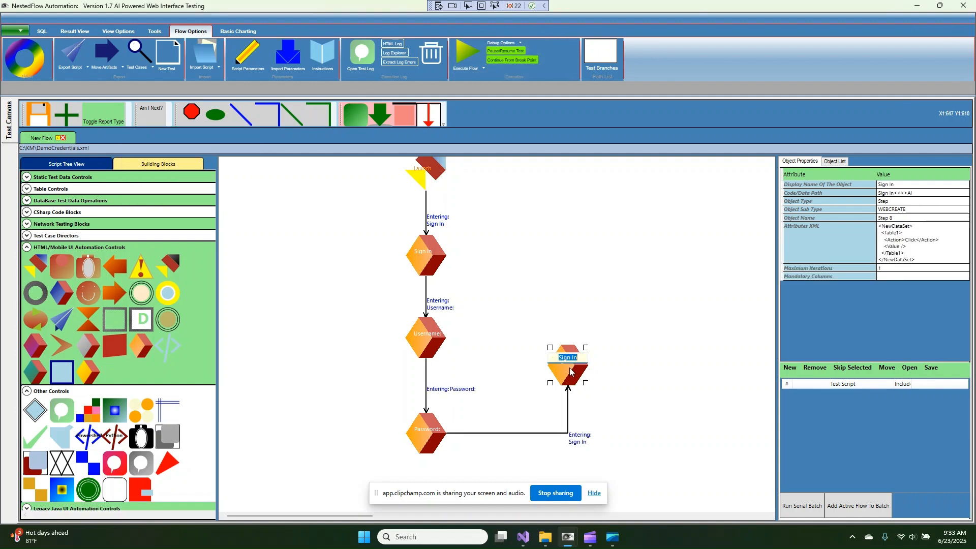
click(462, 57)
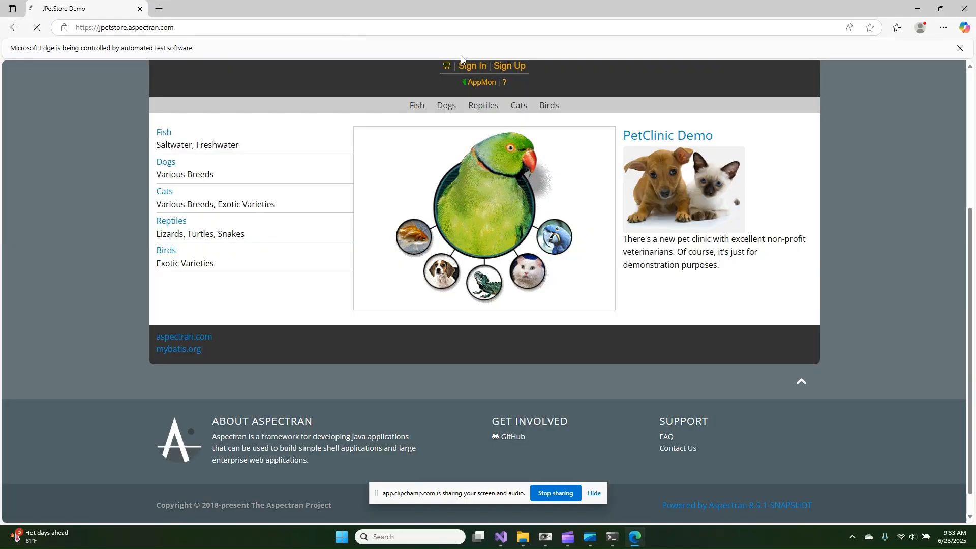
text(j2ee)
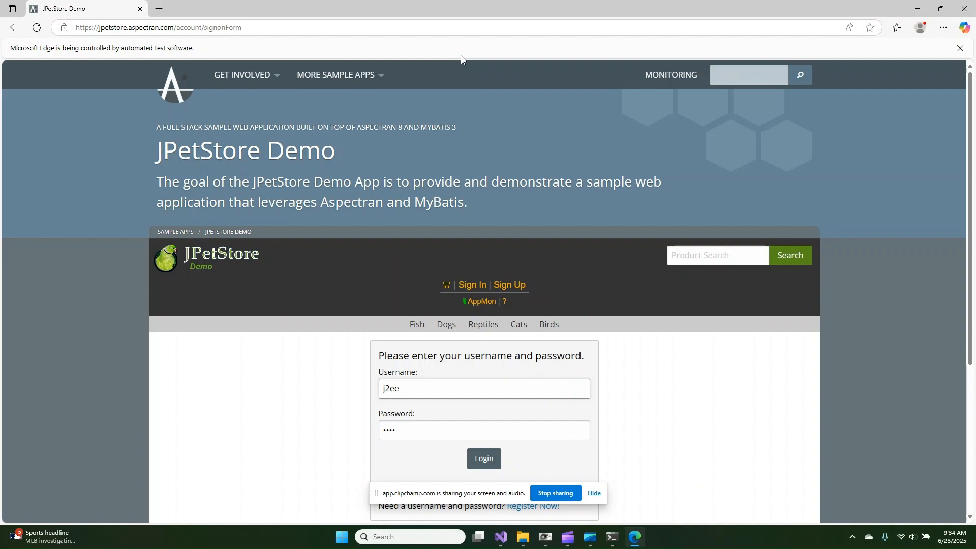
key(Tab)
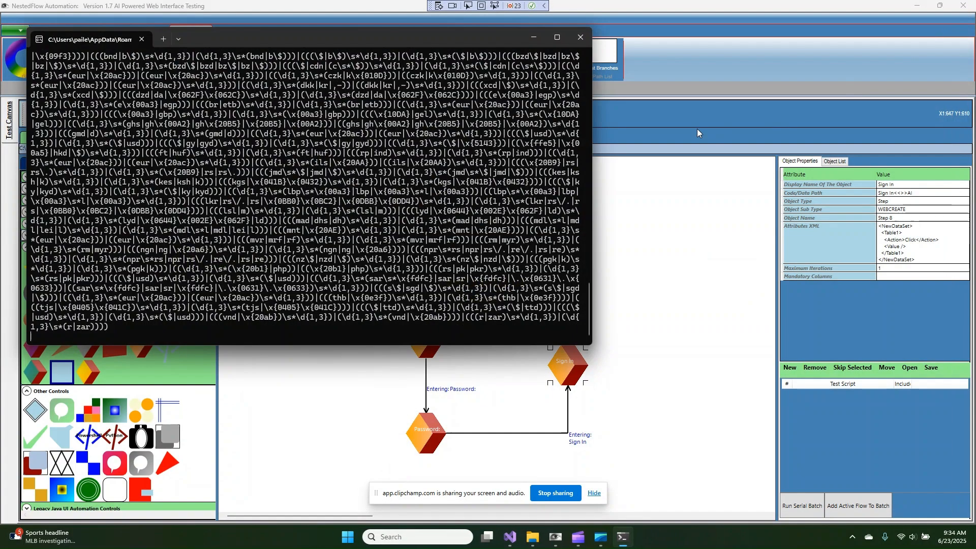
click(580, 37)
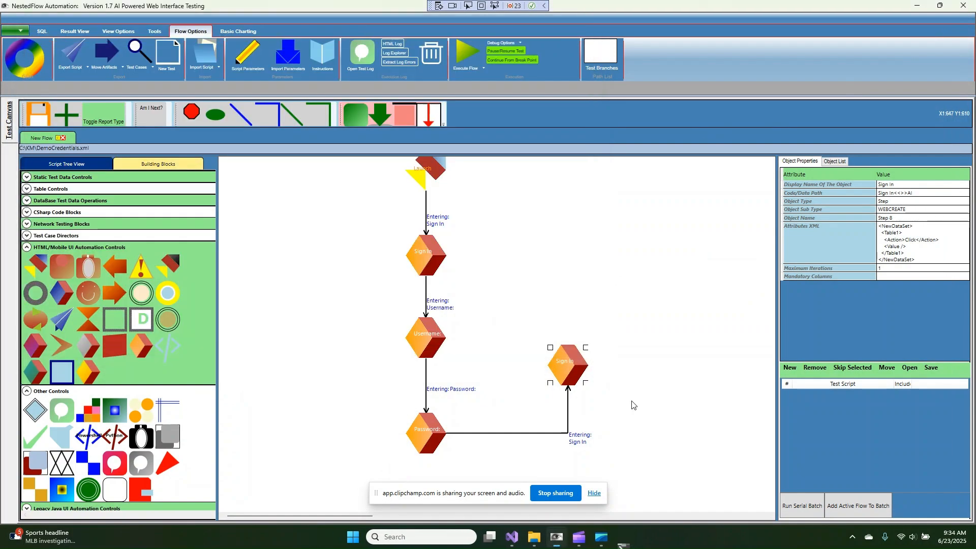
Rename the Sign In step to Login and give it a Click action
click(578, 363)
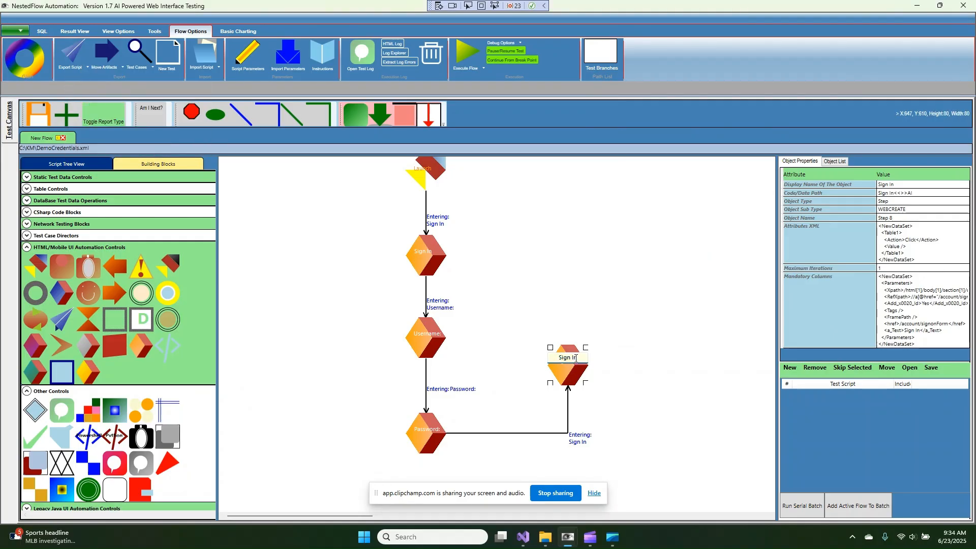
key(ctrl+a)
text(Lo)
key(Return)
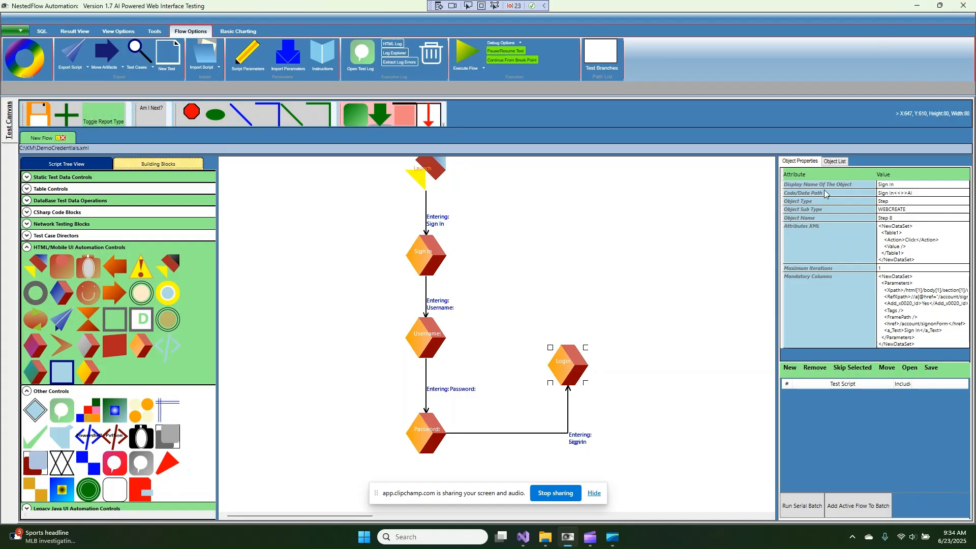
right_click(587, 364)
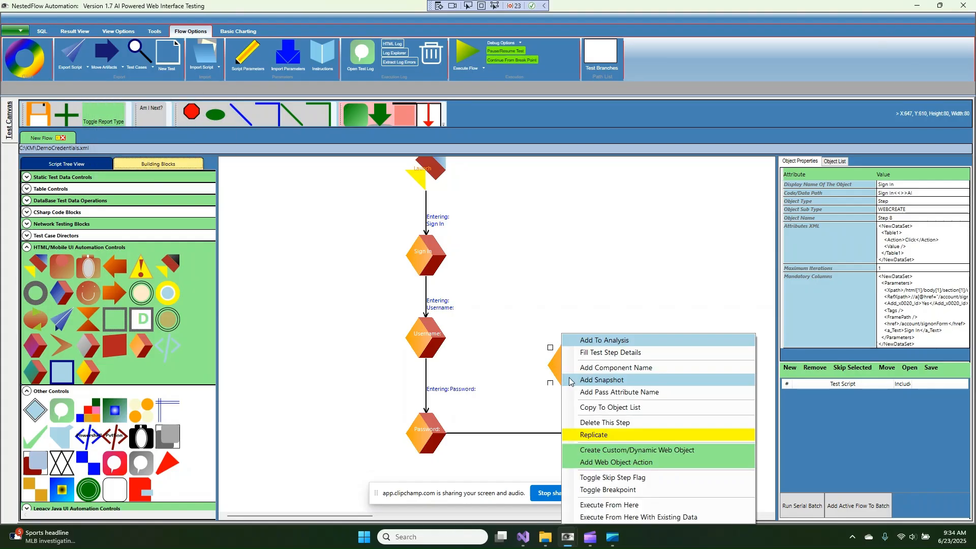
click(649, 463)
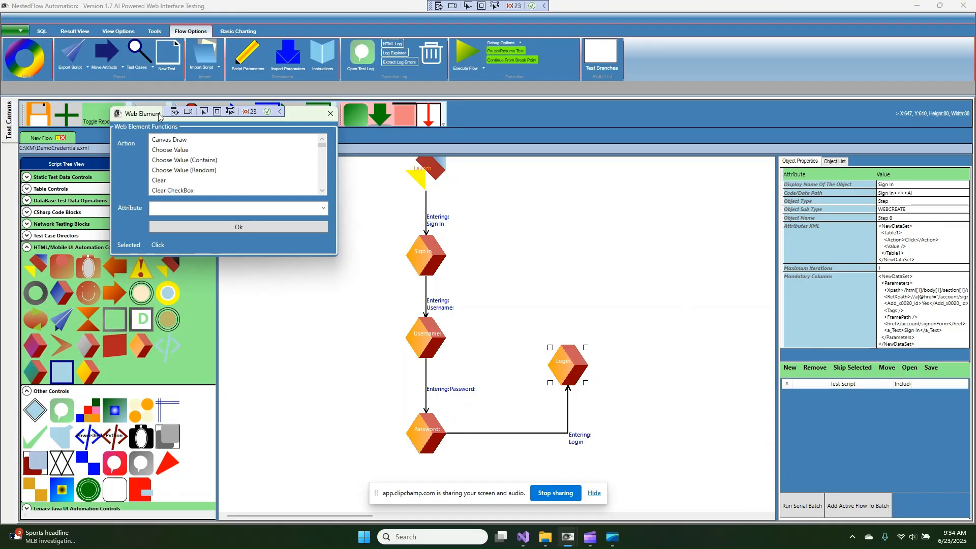
scroll(170, 172, down, 1)
click(181, 227)
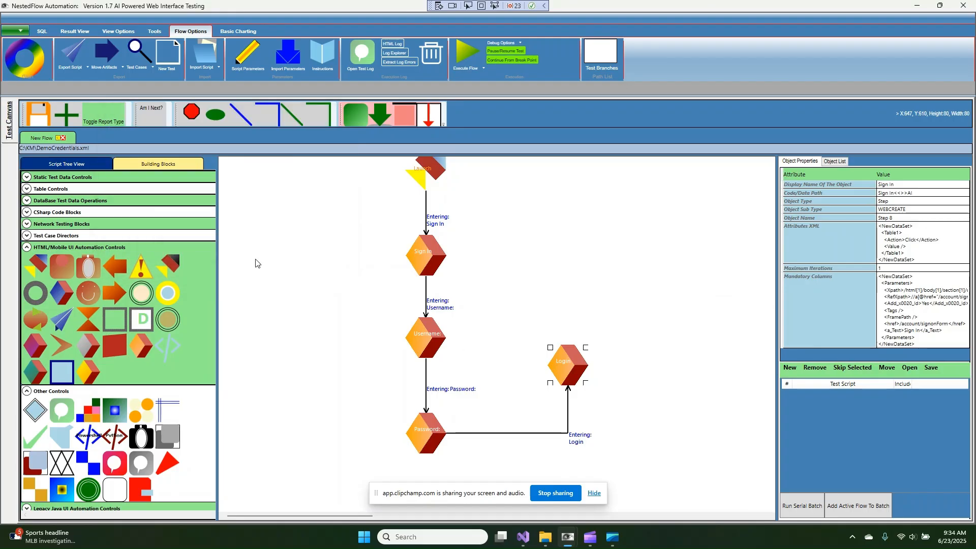
Set the step's dynamic web object to Login and dismiss the start-connector error
right_click(560, 362)
click(620, 451)
click(55, 88)
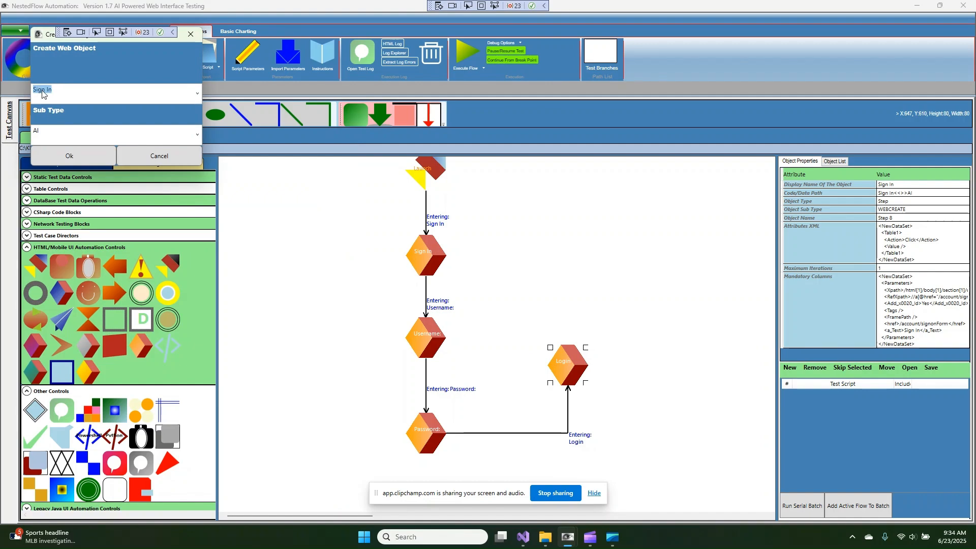
text(Login)
click(52, 161)
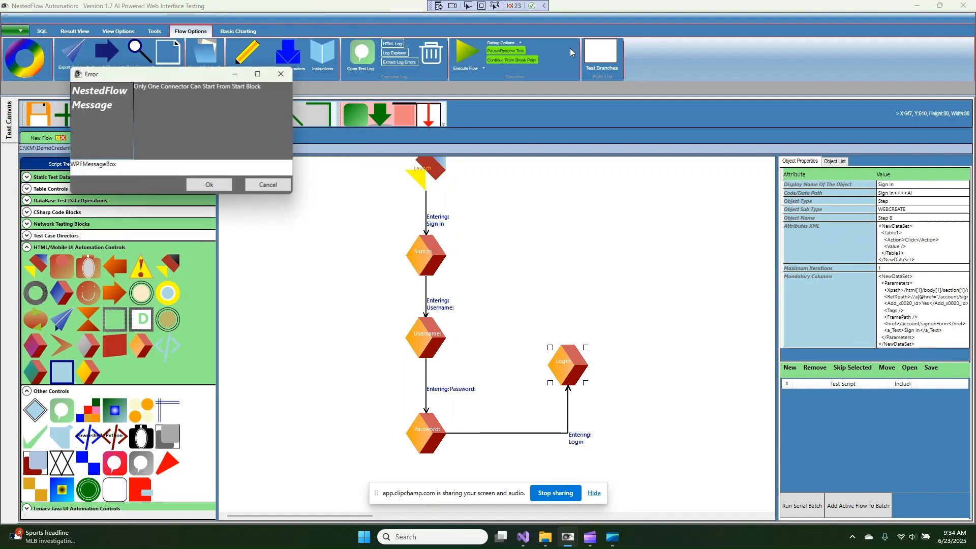
click(226, 184)
Delete the stray Object 6 step from the canvas
scroll(616, 262, up, 2)
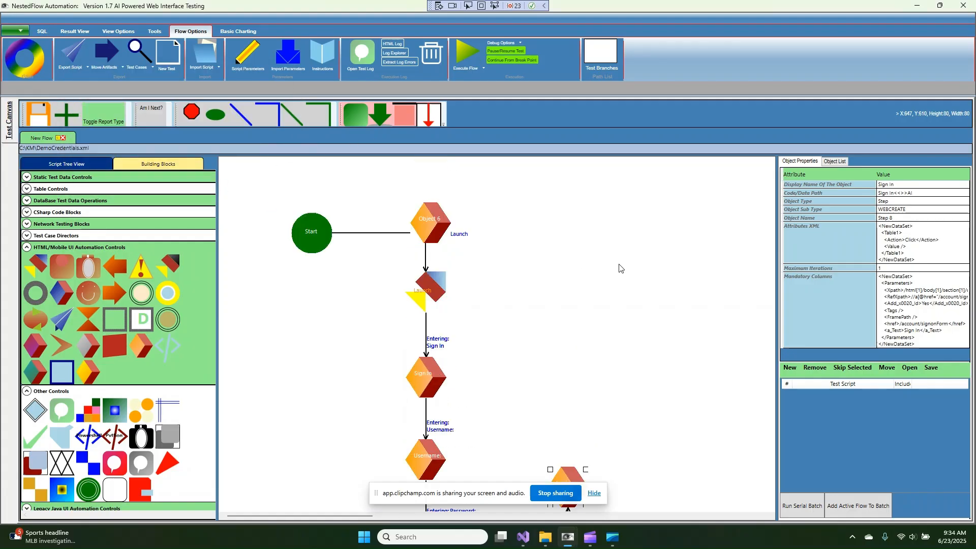
drag(426, 237, 536, 237)
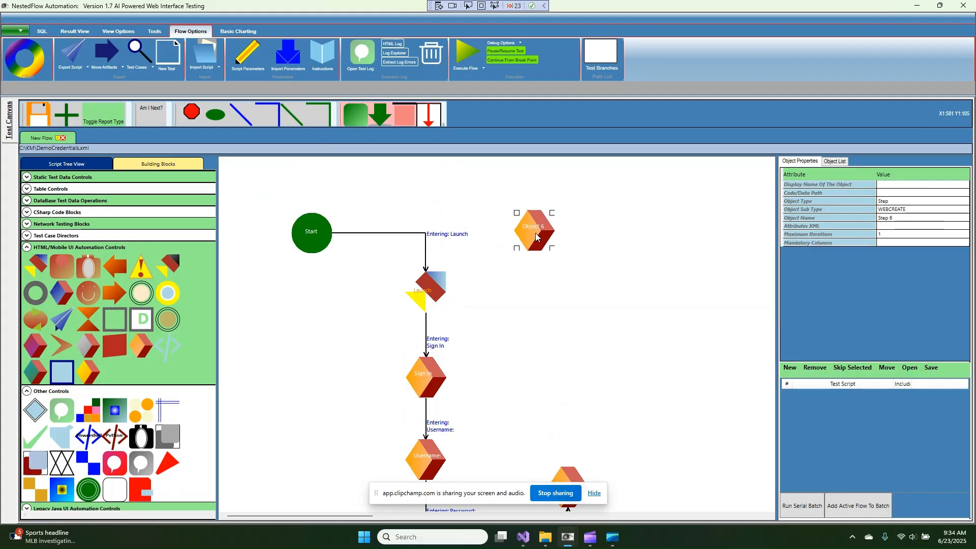
right_click(536, 237)
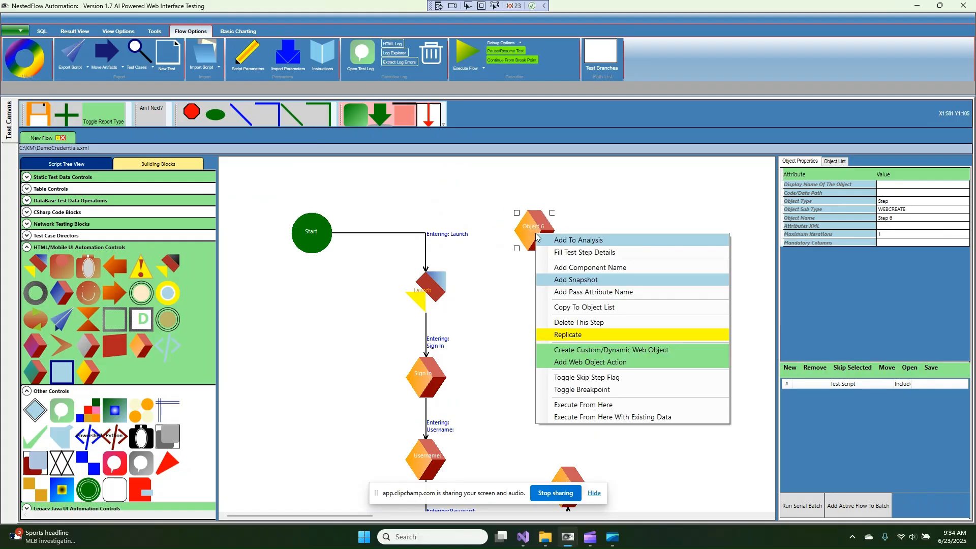
click(598, 323)
scroll(605, 331, down, 1)
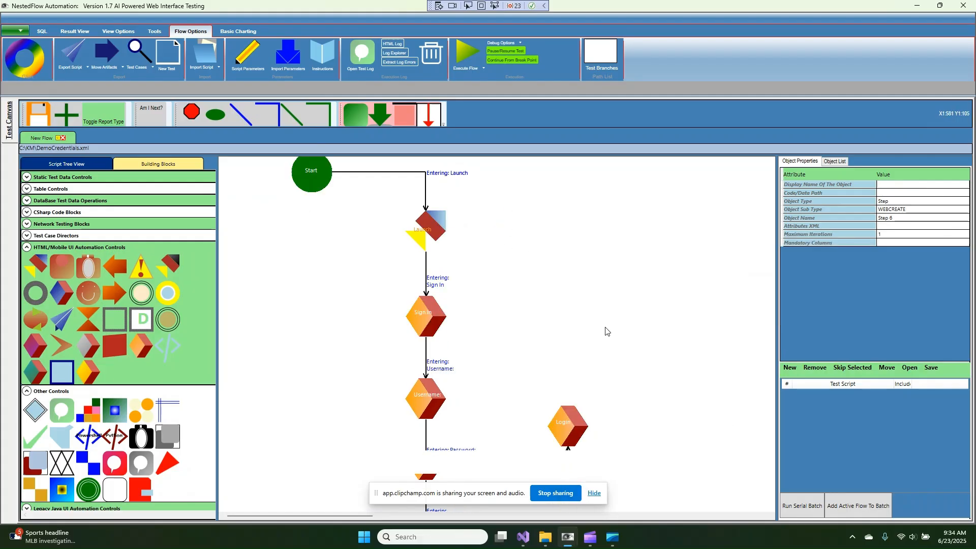
click(579, 433)
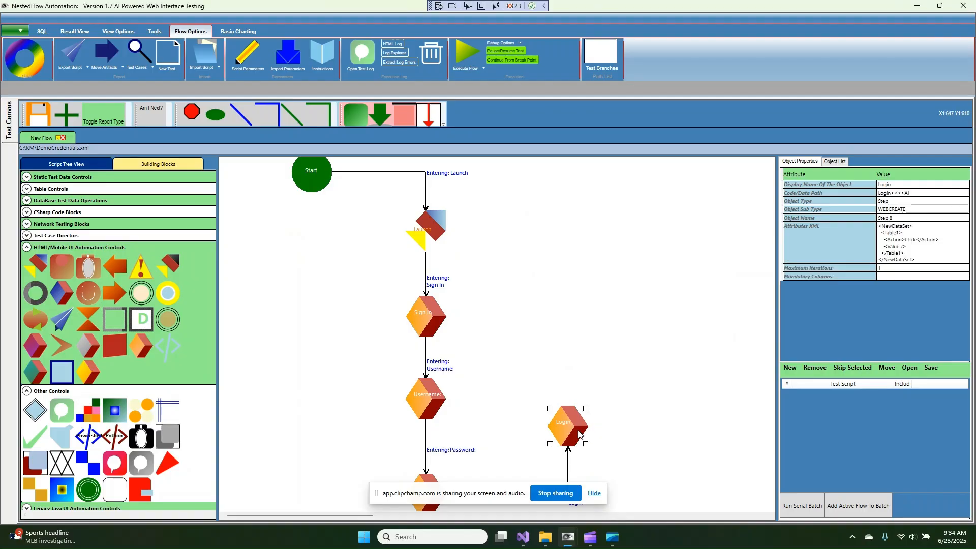
Execute the flow so Edge signs in to JPetStore's welcome page
click(469, 54)
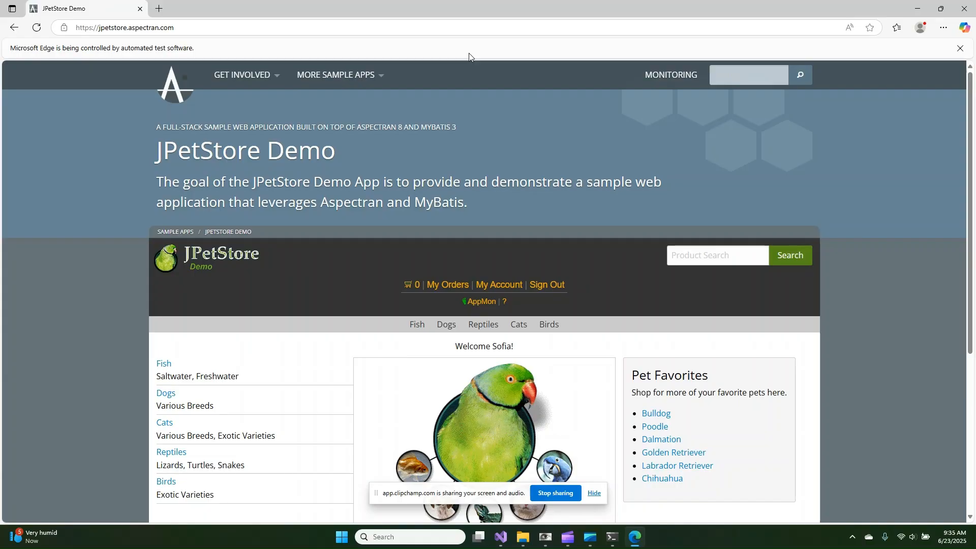
Close Edge and the terminal, set Password's value to a deliberately wrong password, and rerun
click(964, 9)
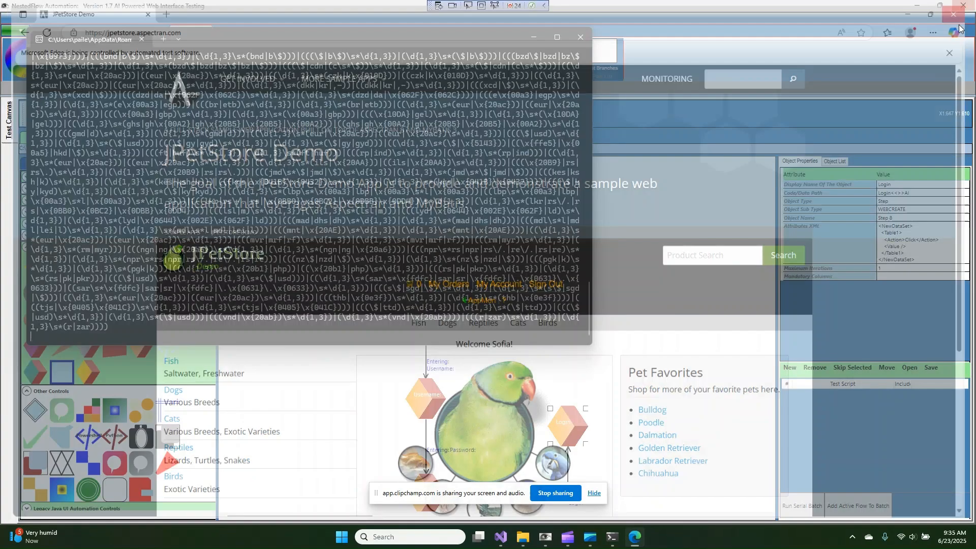
click(588, 40)
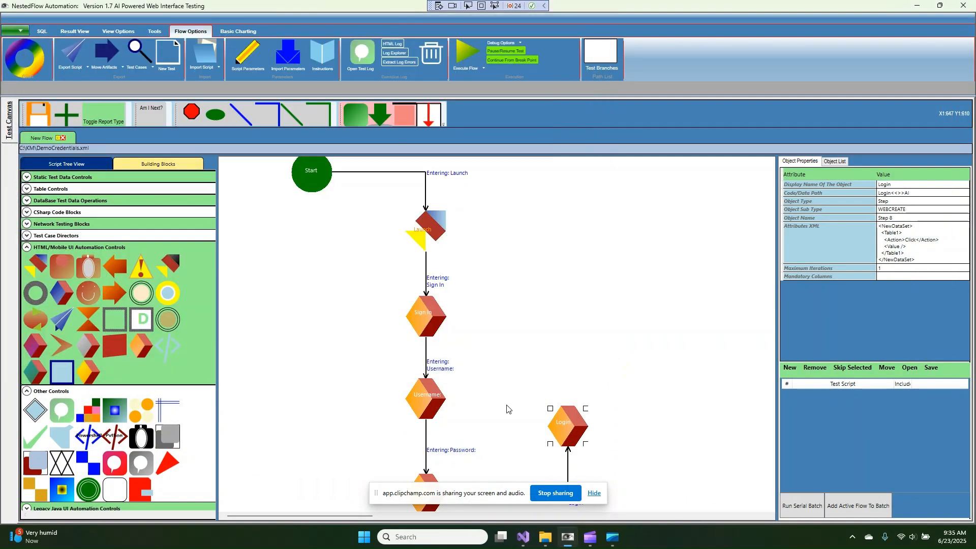
scroll(509, 408, down, 2)
right_click(435, 376)
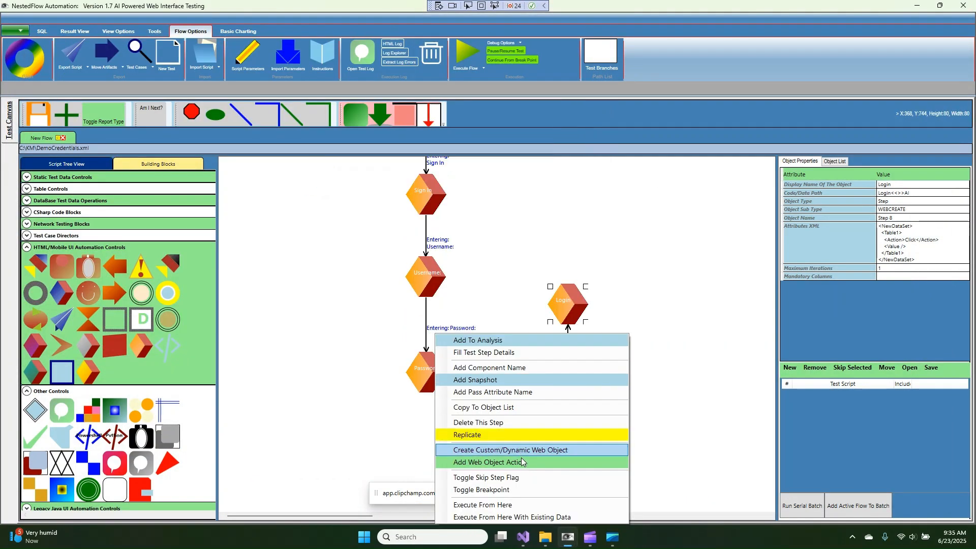
click(457, 460)
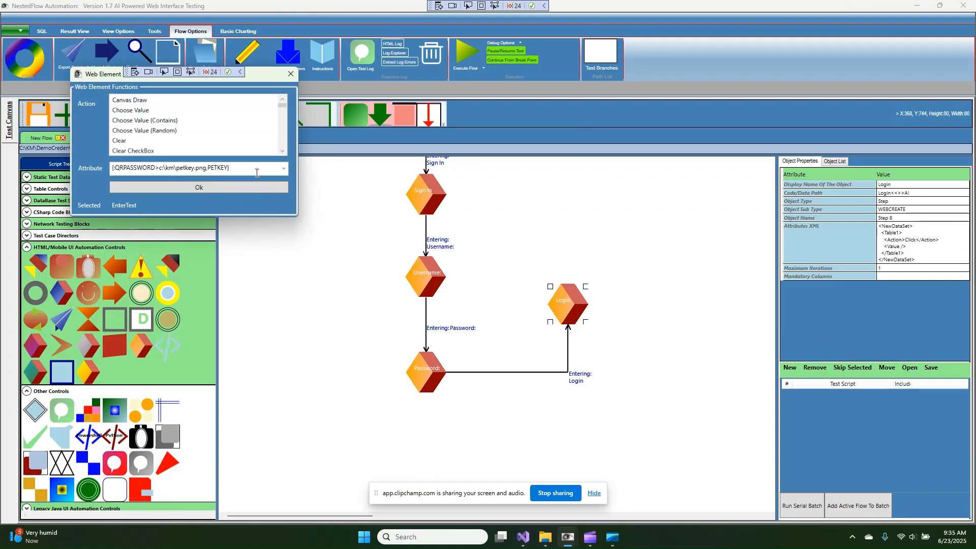
drag(256, 170, 88, 171)
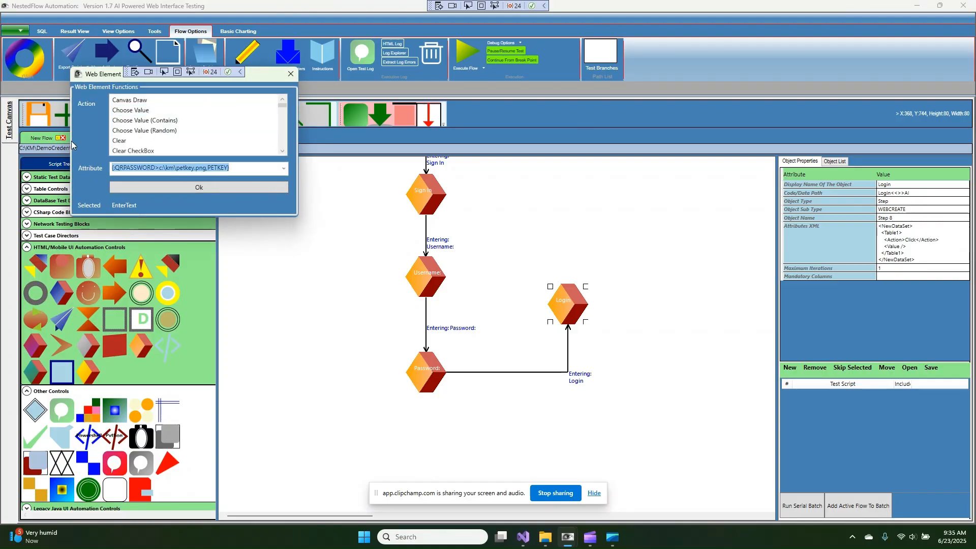
text(jjjjjeee)
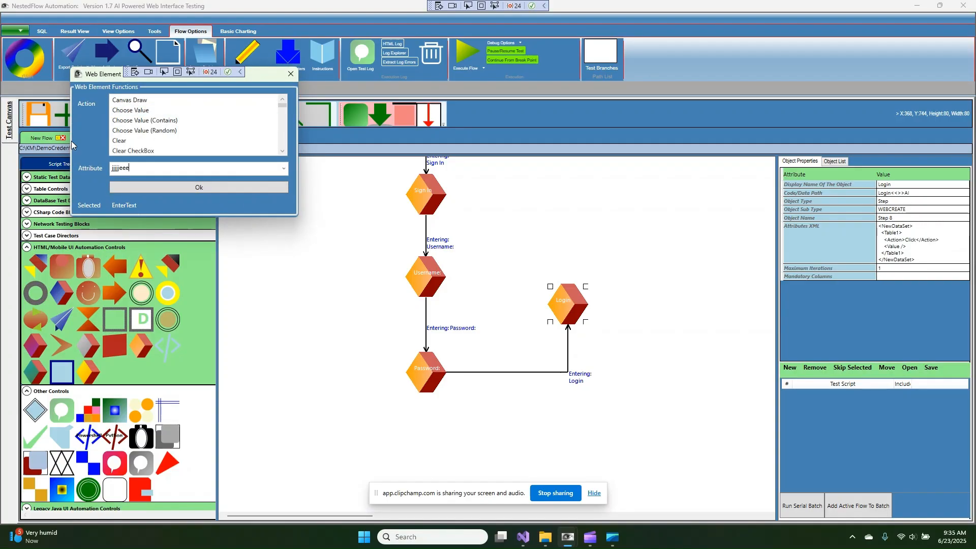
text(e)
click(185, 187)
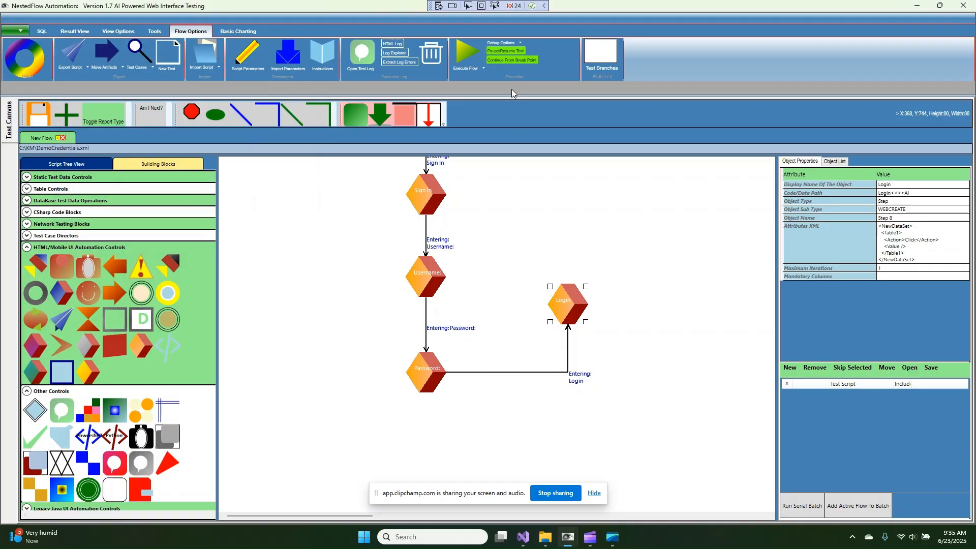
click(464, 51)
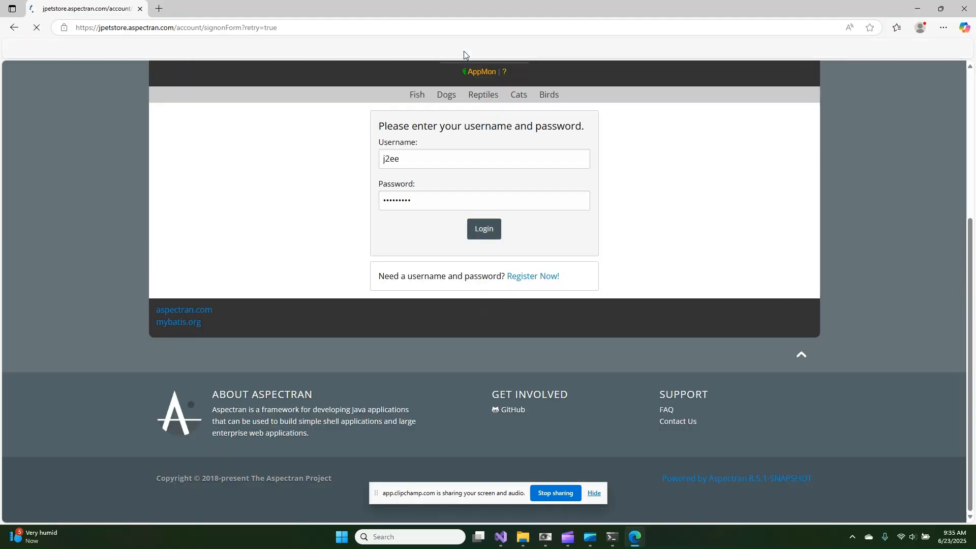
Select the 'Invalid username or password' text in the red sign-on failure banner
scroll(464, 274, down, 1)
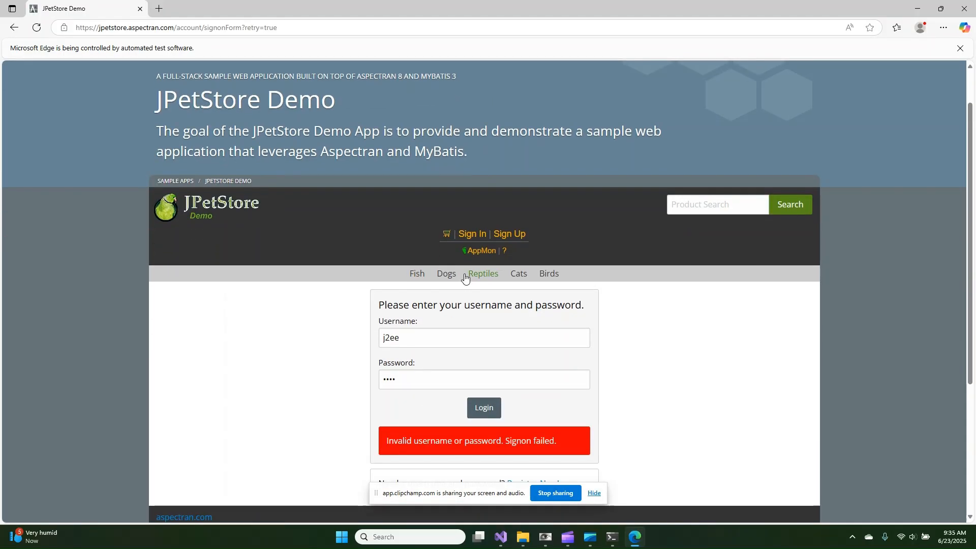
drag(386, 444, 494, 445)
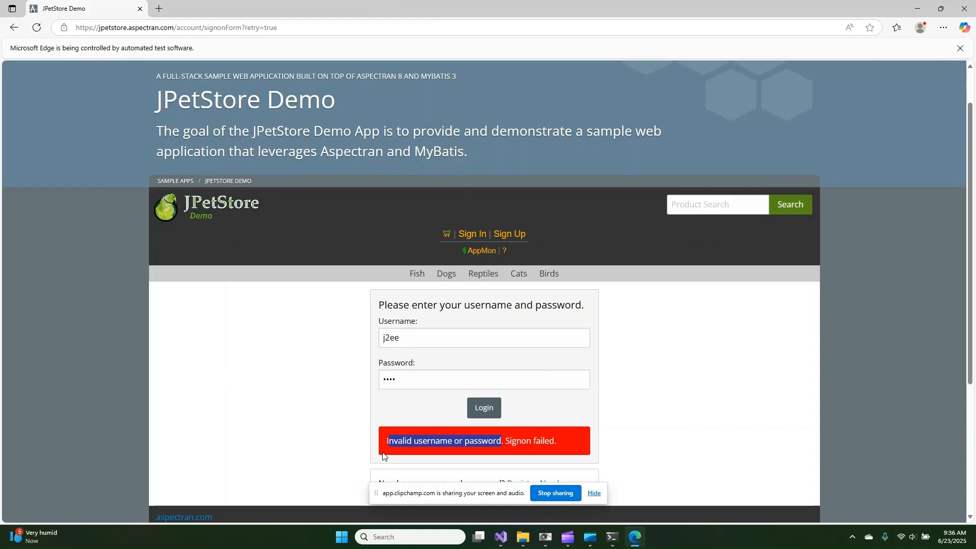
drag(386, 443, 497, 443)
right_click(242, 380)
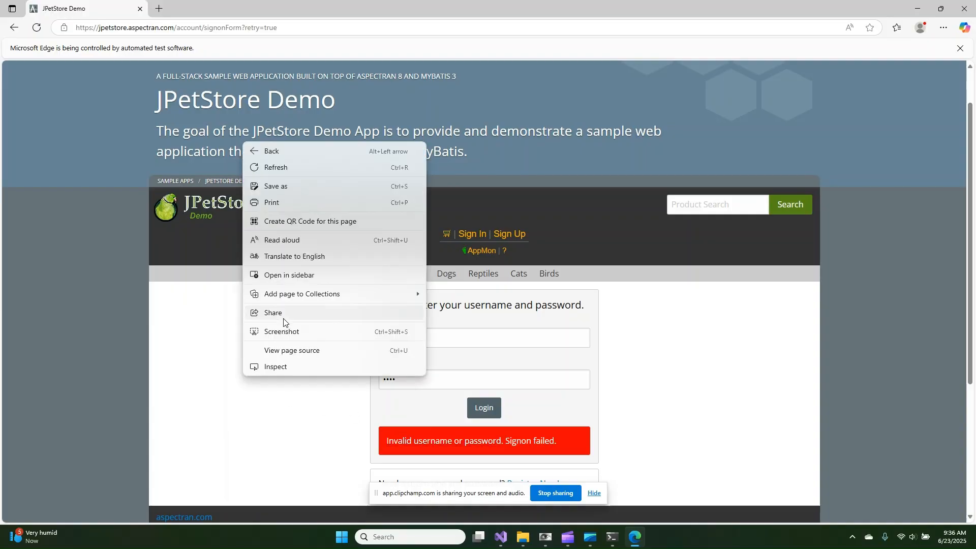
Search the page source for the error phrase, then close the source view and Edge
click(316, 350)
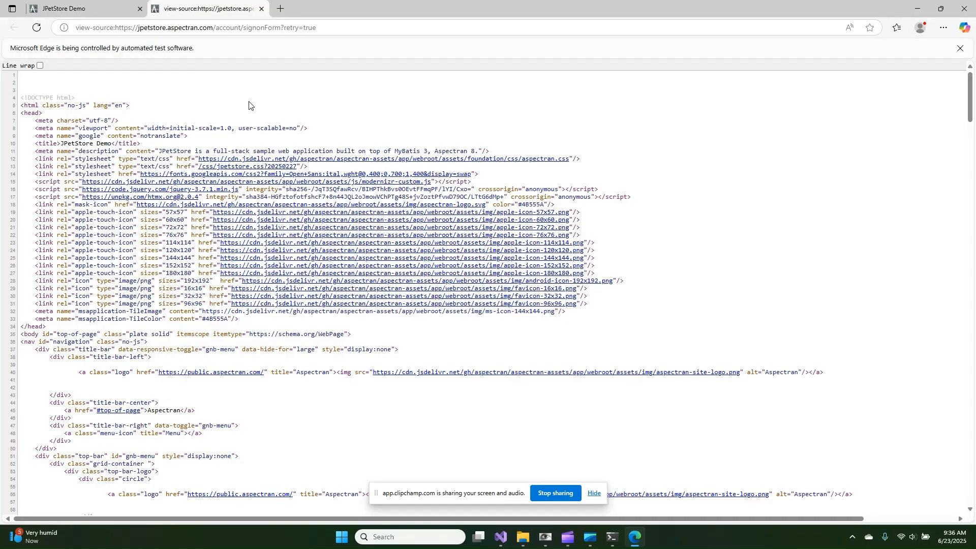
key(ctrl+f)
key(ctrl+v)
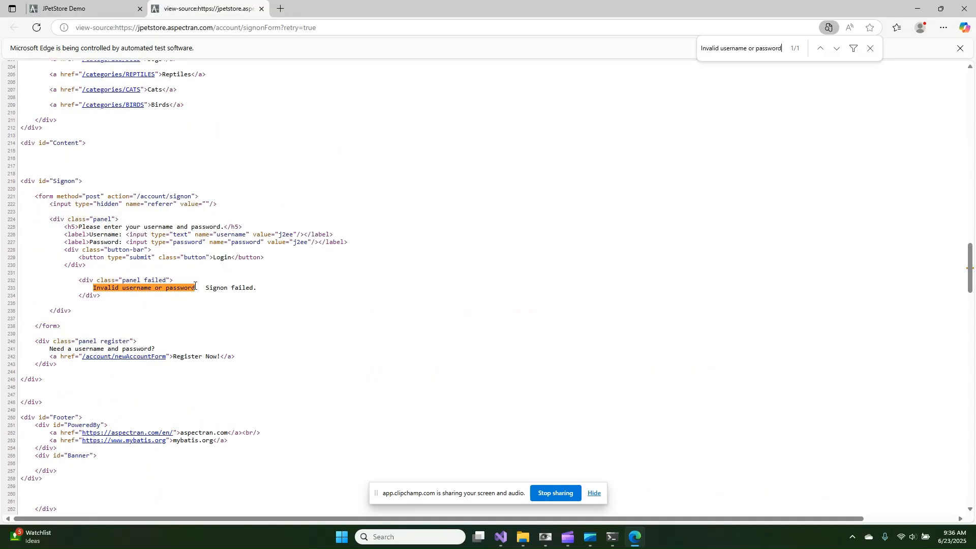
click(261, 9)
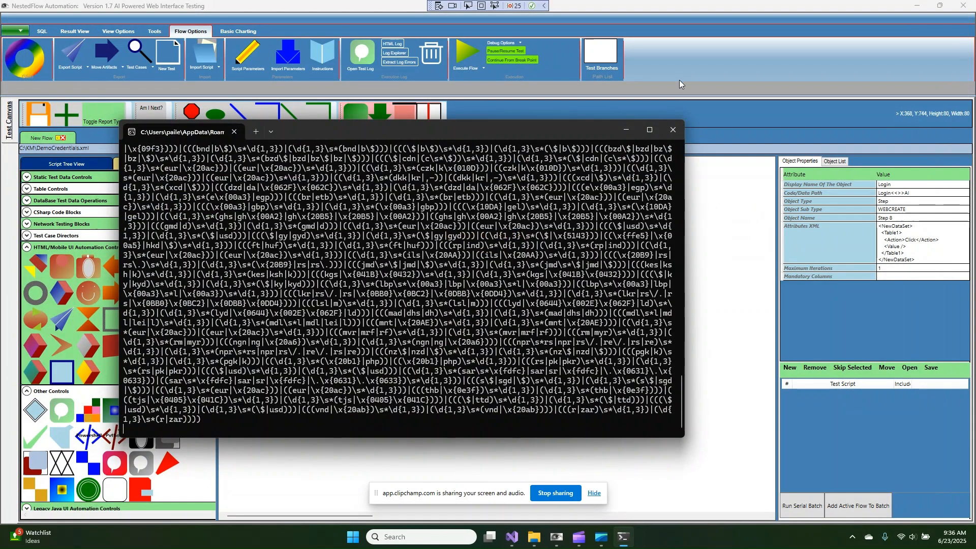
click(678, 129)
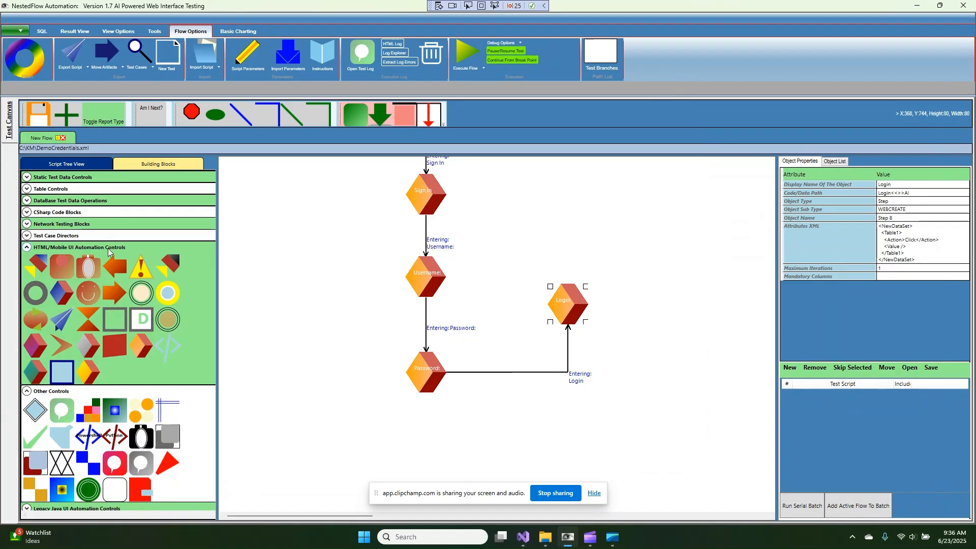
Add a browser-operation step and a 0.5-second wait step named Delay, linked to it
drag(157, 281, 563, 202)
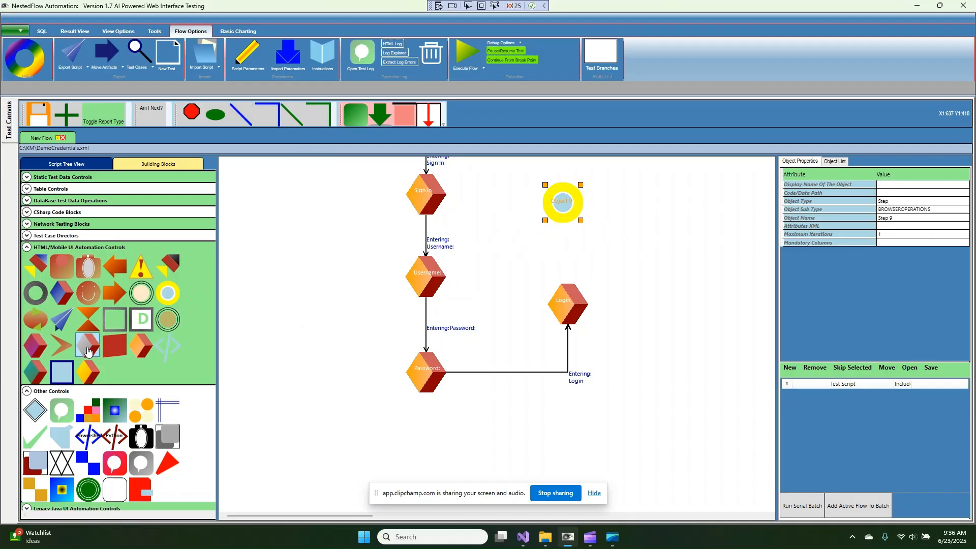
drag(38, 409, 644, 245)
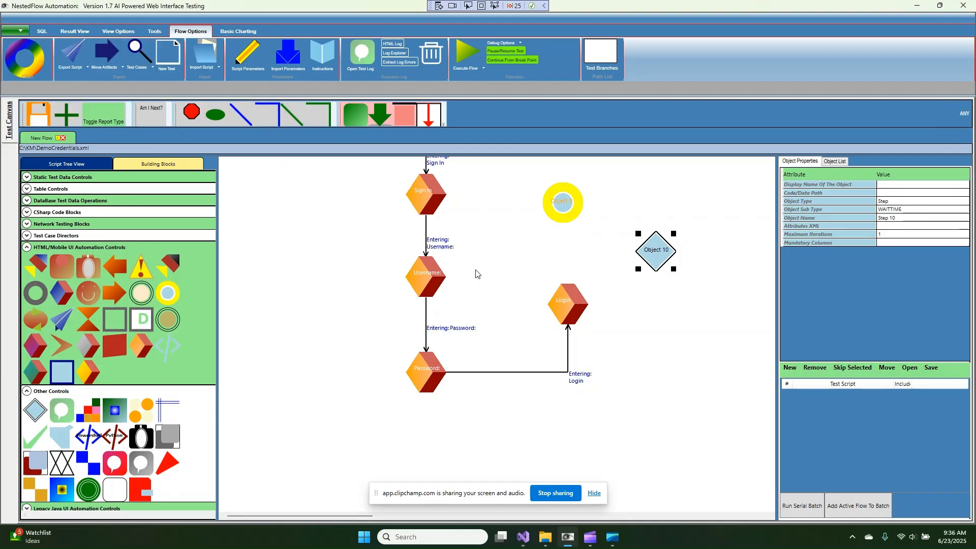
right_click(664, 250)
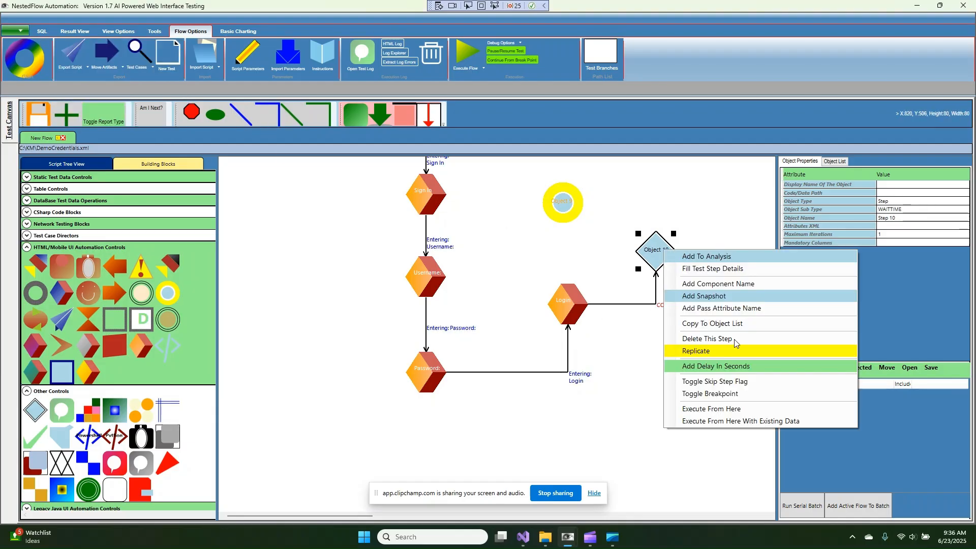
click(745, 366)
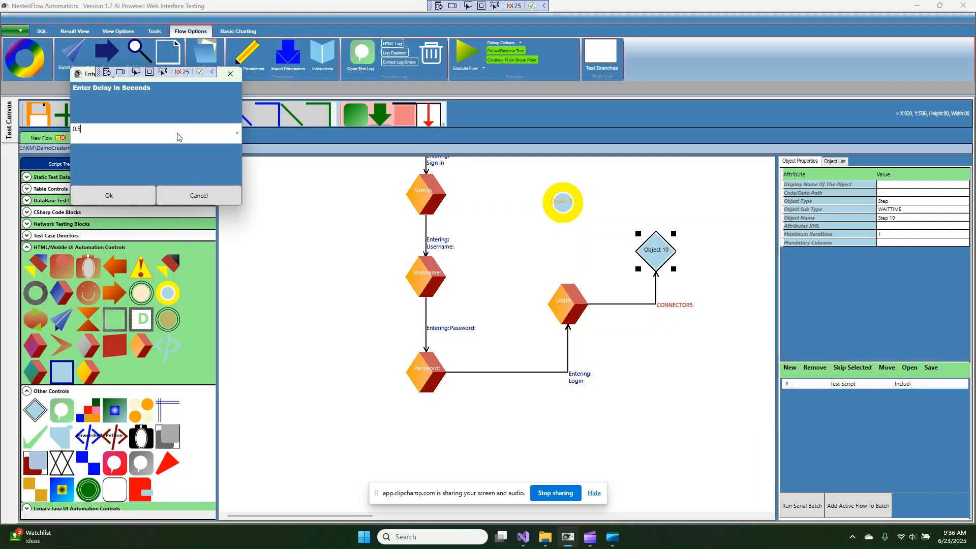
text(0.5)
click(137, 203)
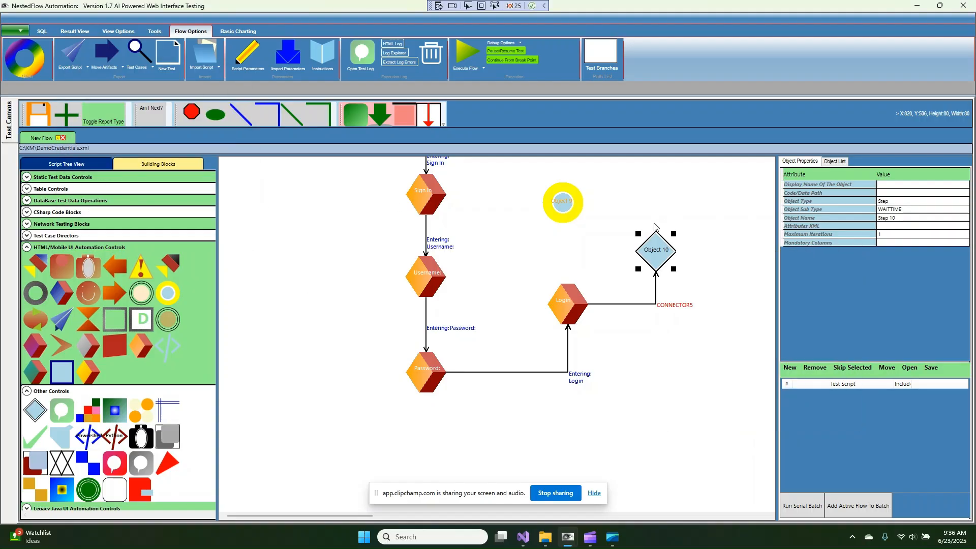
double_click(654, 254)
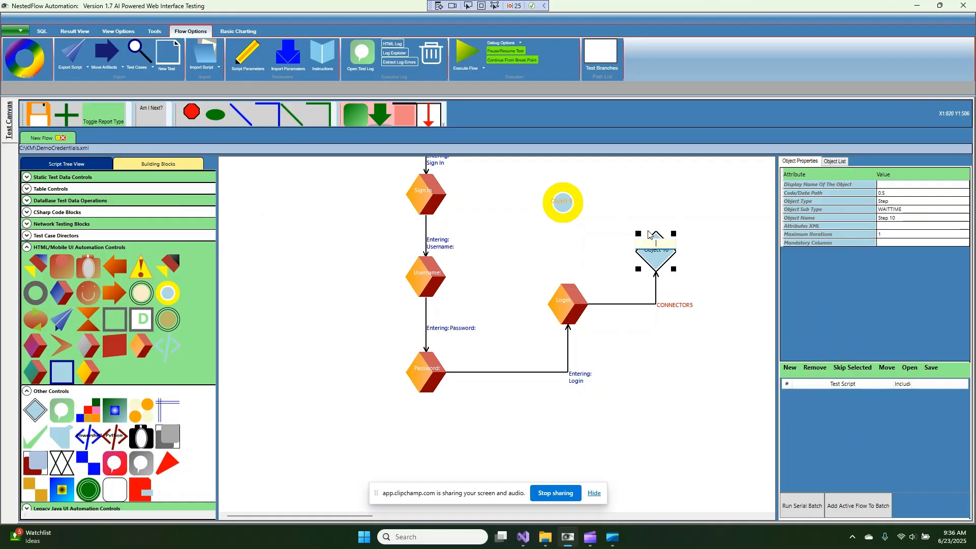
key(Return)
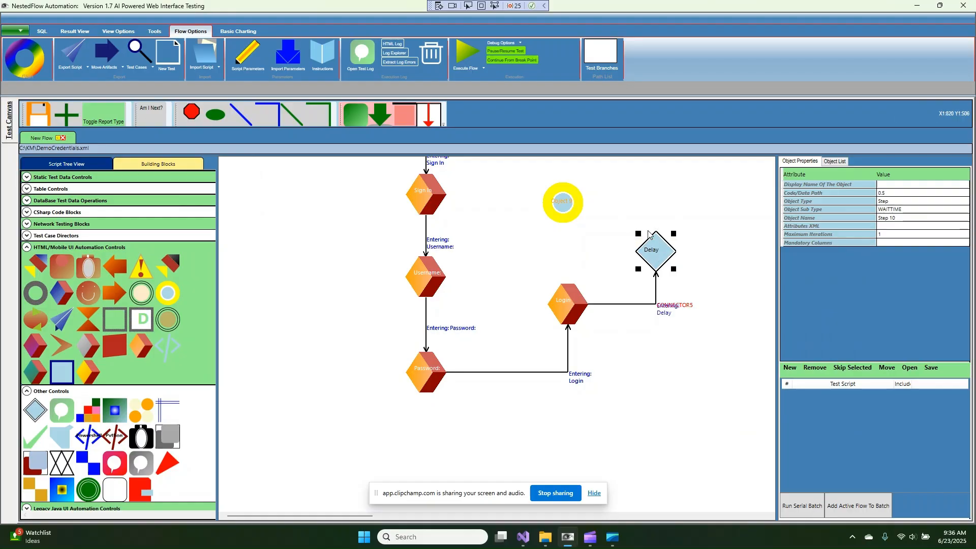
click(565, 203)
Set the browser operation to Page Text Contains 'Invalid username or password'
right_click(566, 206)
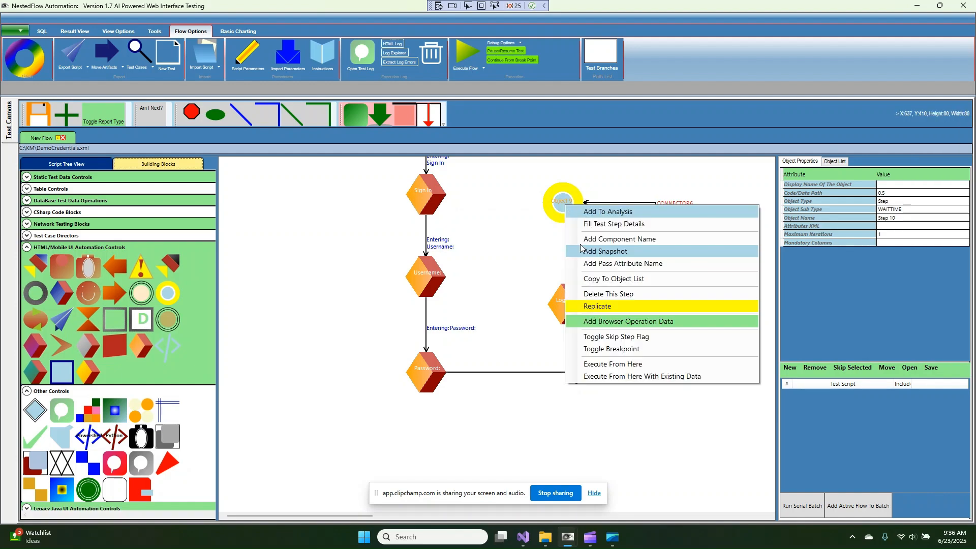
click(610, 323)
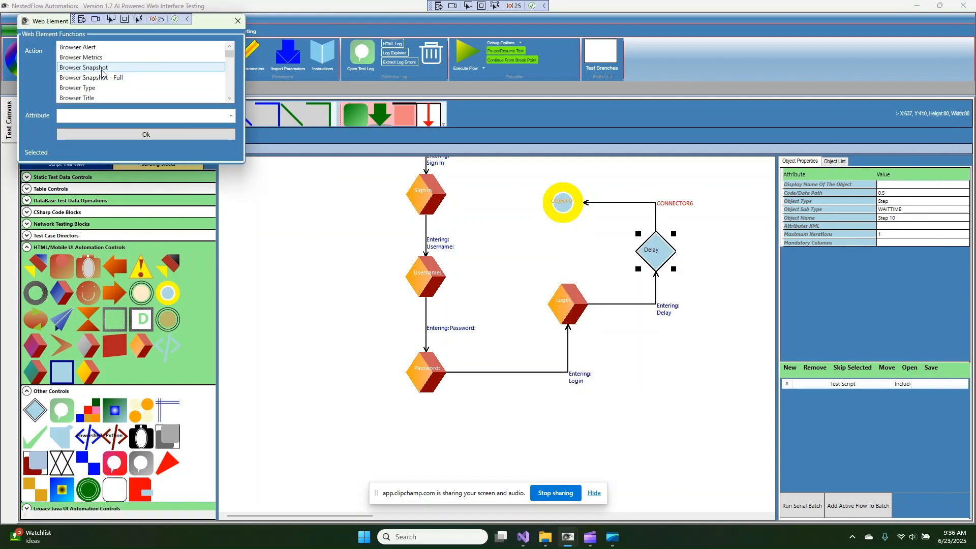
scroll(102, 74, down, 6)
scroll(102, 75, down, 1)
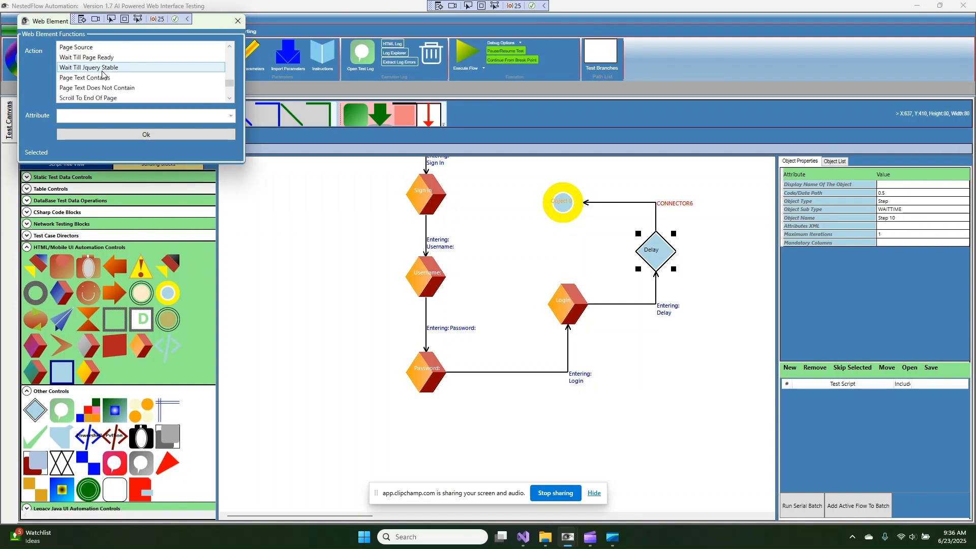
click(101, 78)
click(112, 116)
key(ctrl+v)
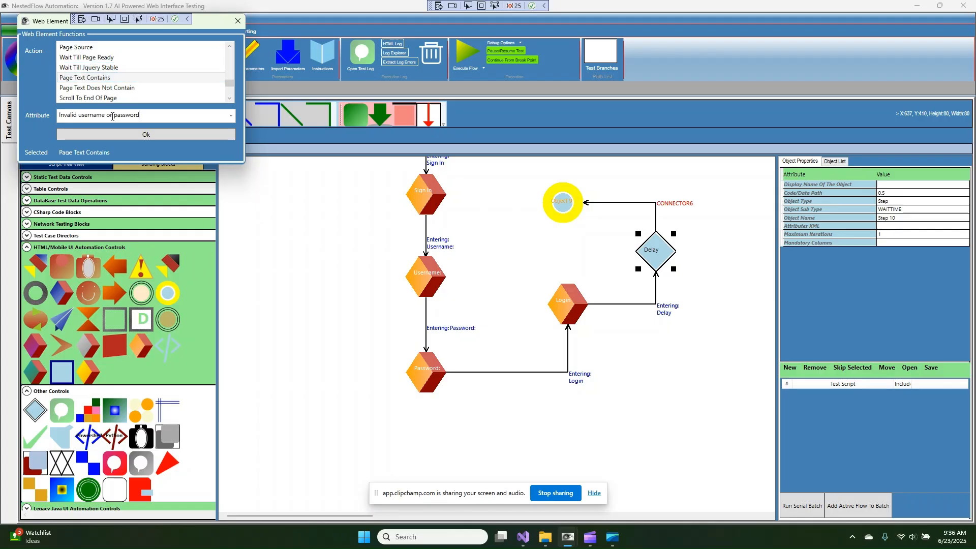
click(164, 135)
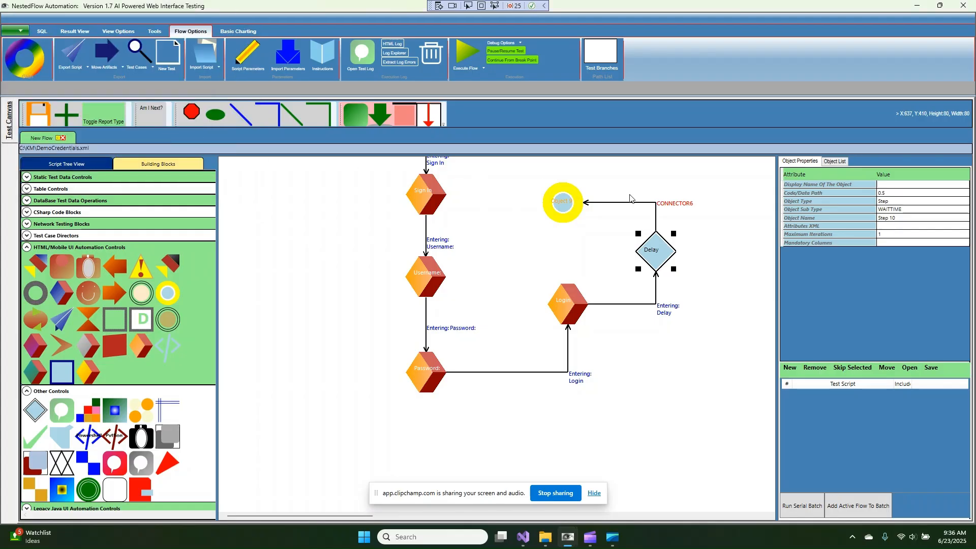
Rename the text-check step to Condition
click(554, 212)
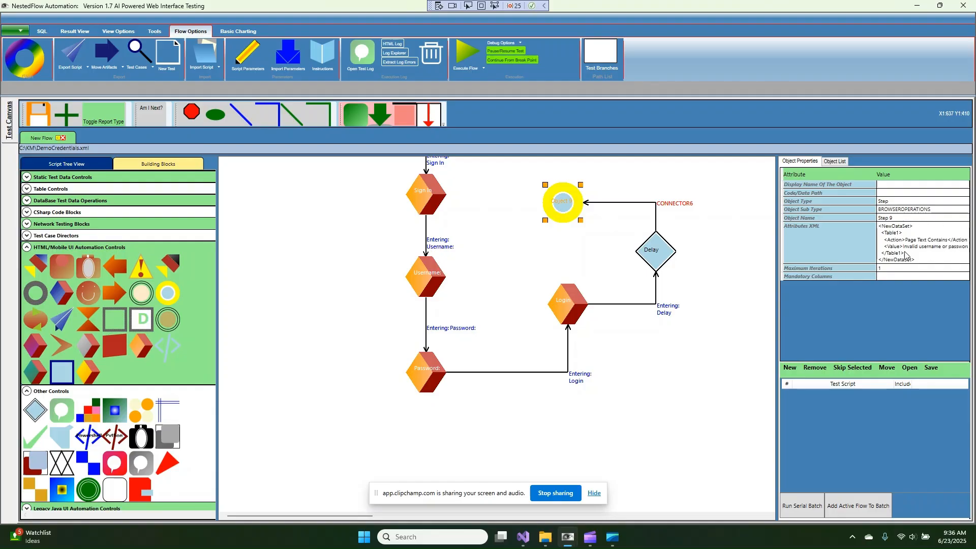
double_click(565, 206)
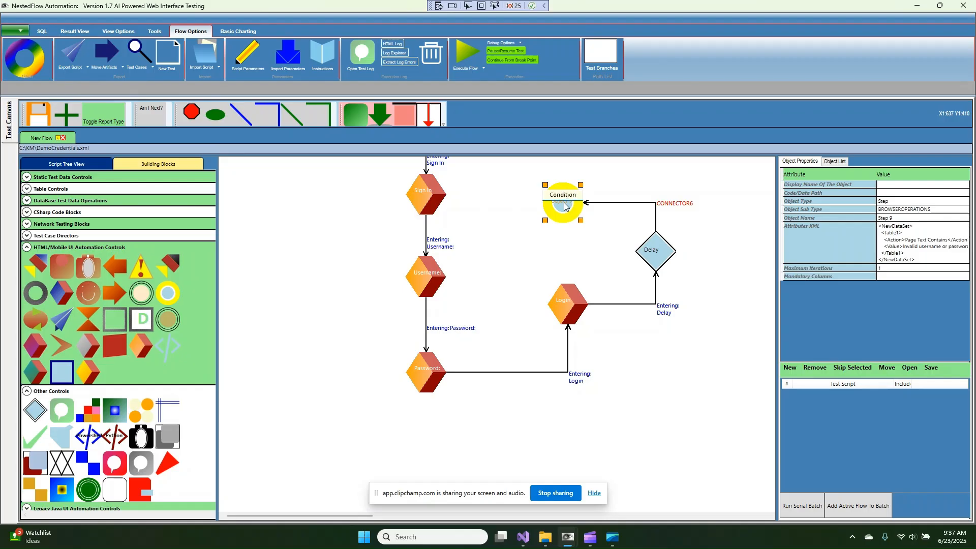
key(Return)
scroll(570, 214, up, 3)
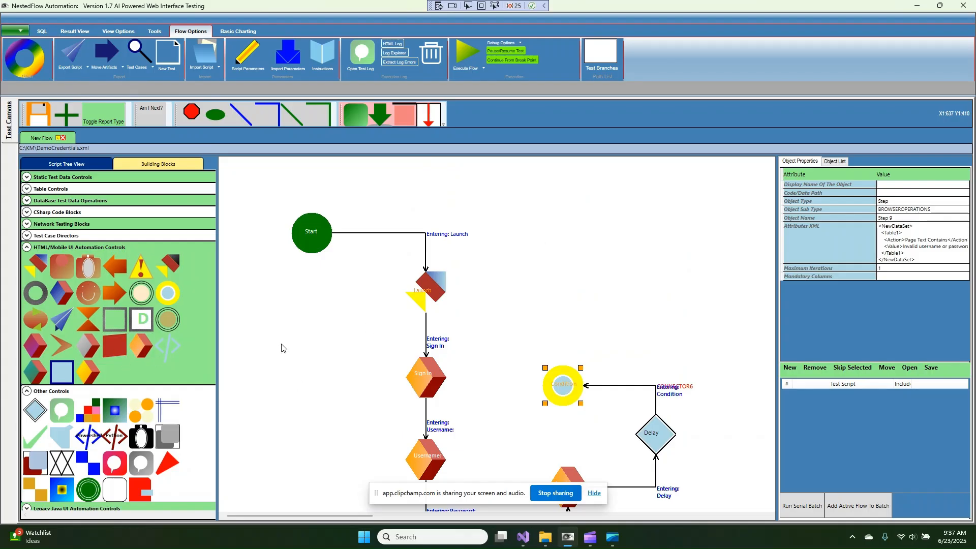
Place a red stop step from Test Case Directors and link Condition to it
click(79, 236)
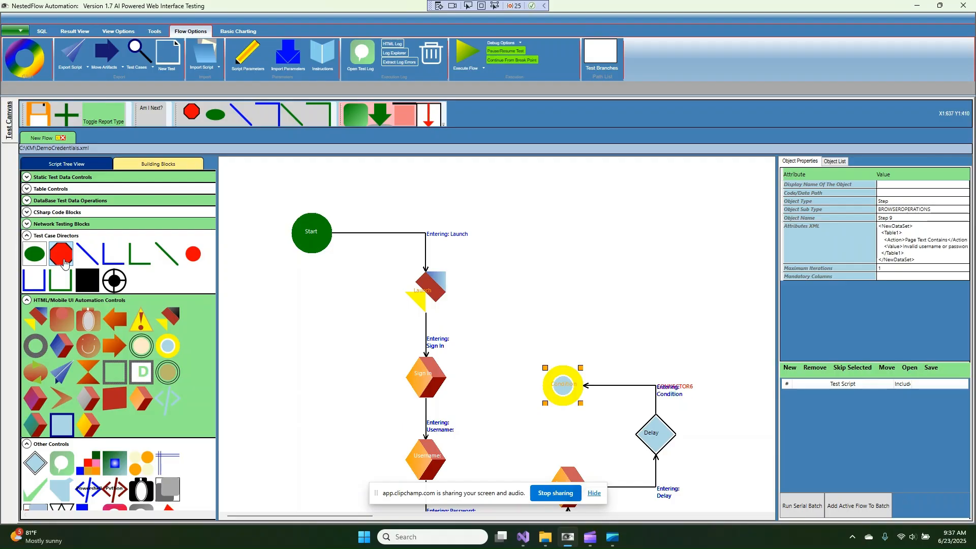
drag(64, 262, 283, 335)
drag(192, 257, 661, 291)
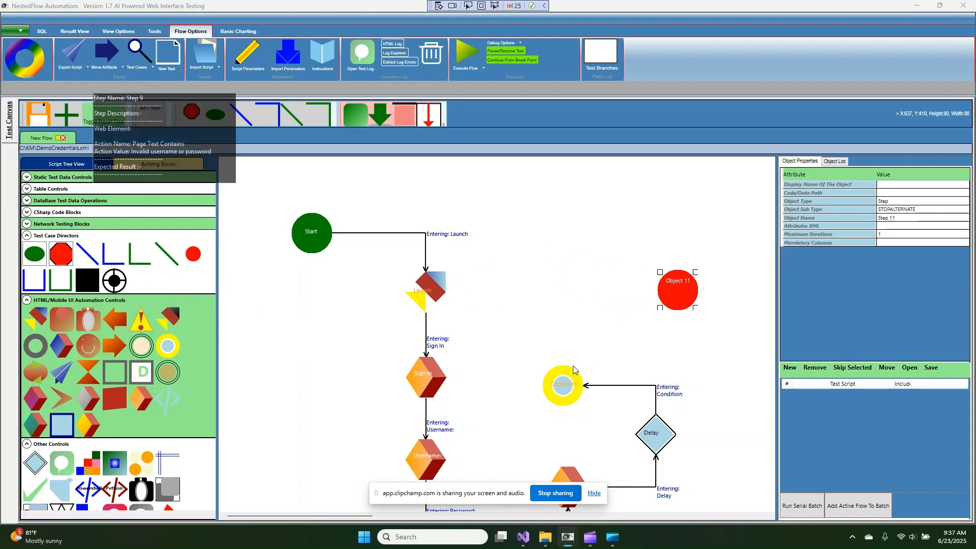
mouse_move(573, 380)
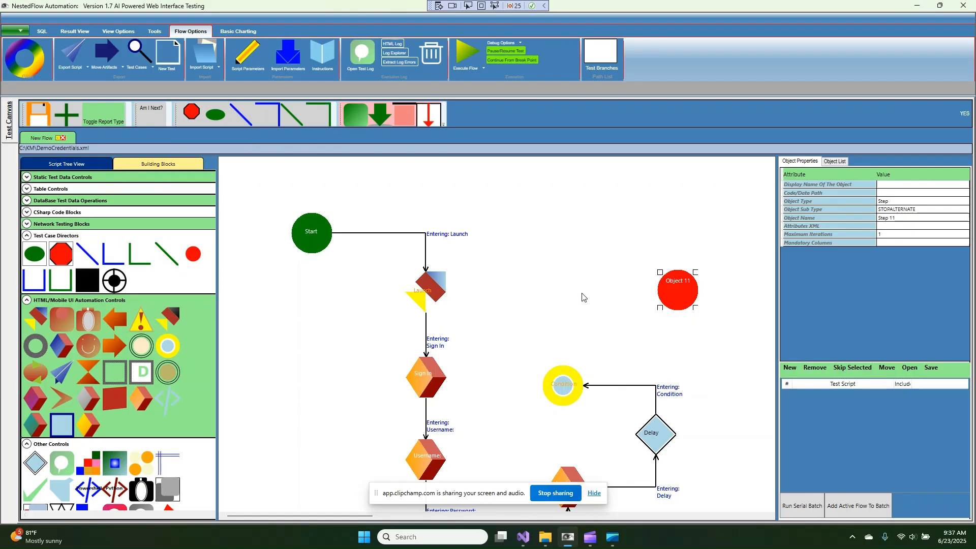
click(658, 295)
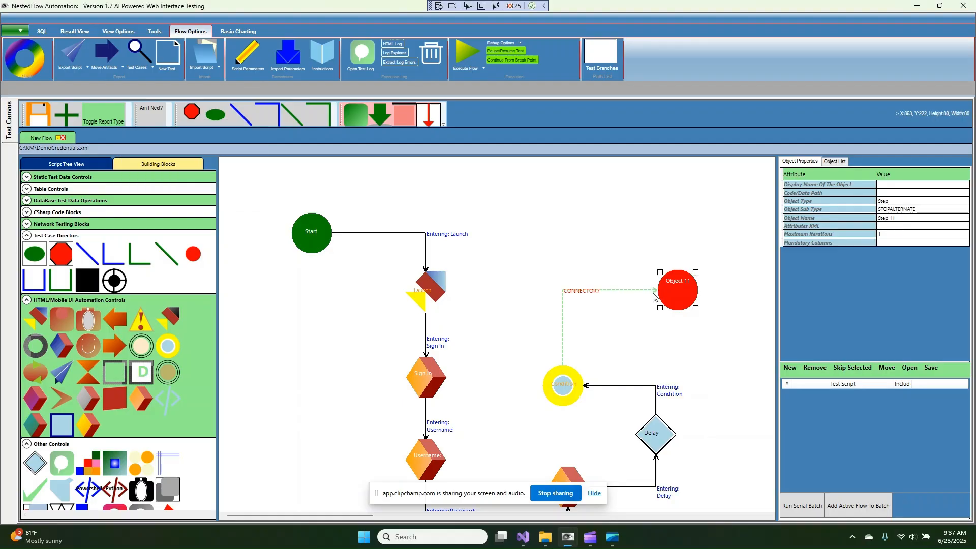
Give the Condition-to-stop connector the condition variable PASS
right_click(614, 292)
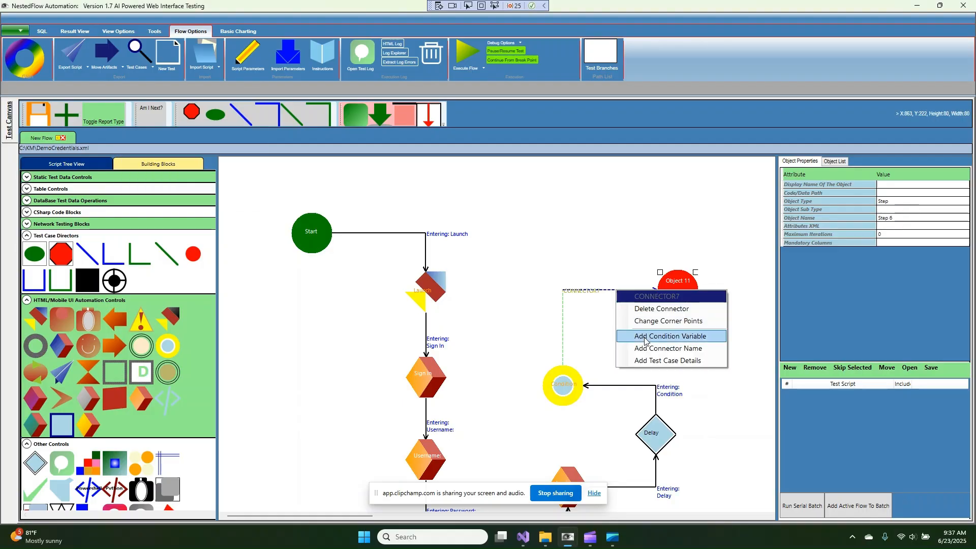
click(571, 315)
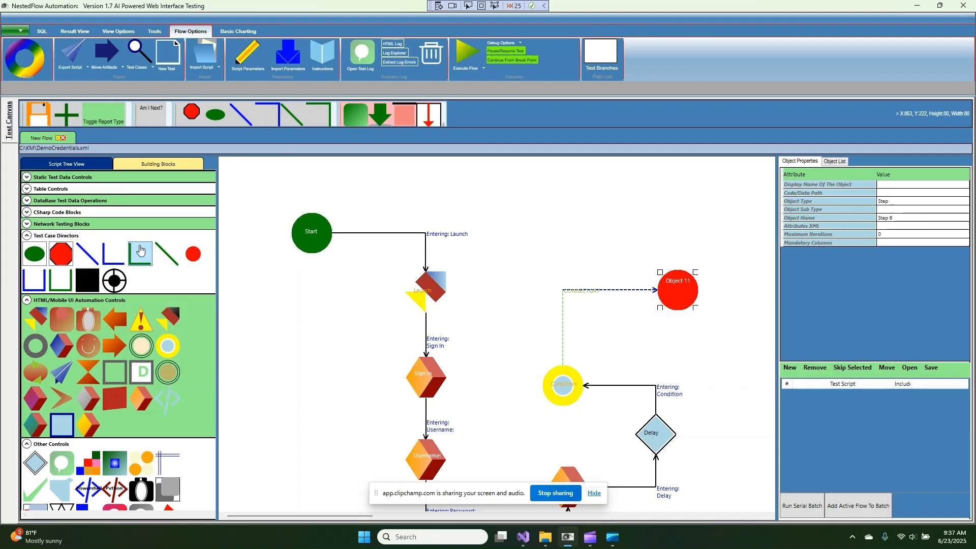
right_click(600, 292)
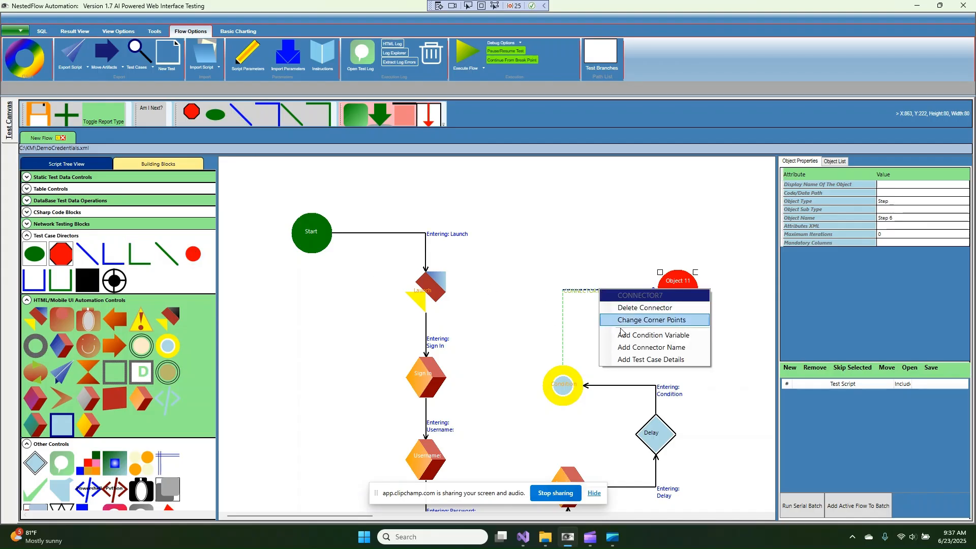
click(626, 341)
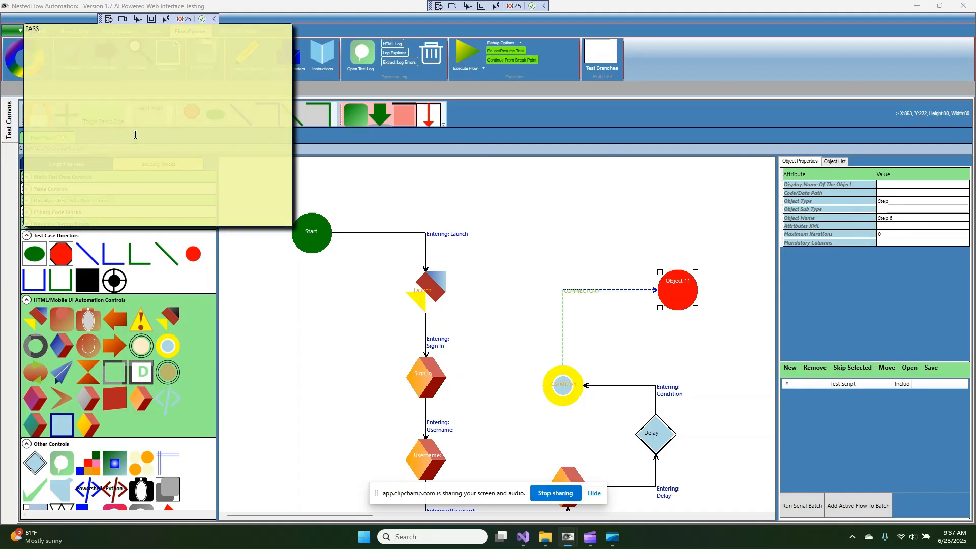
text(PASS)
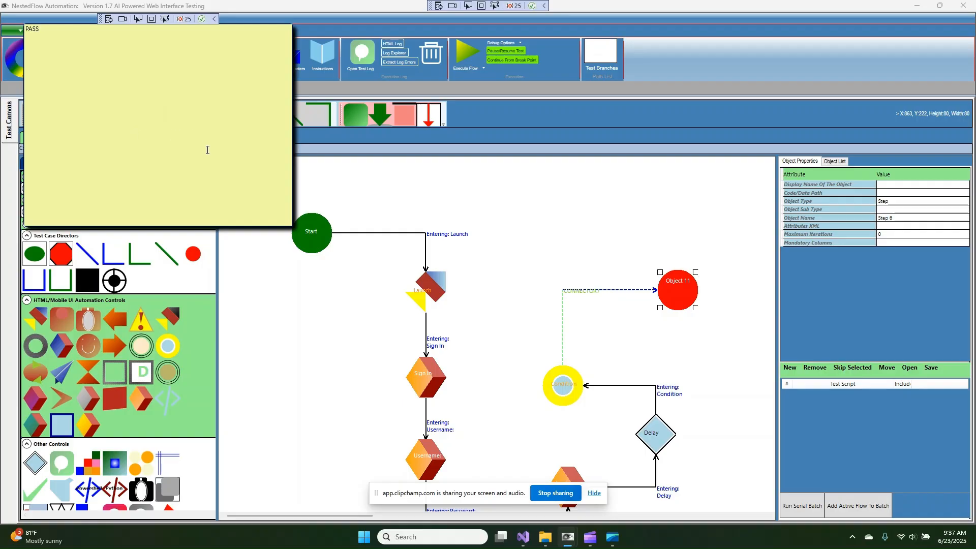
click(659, 180)
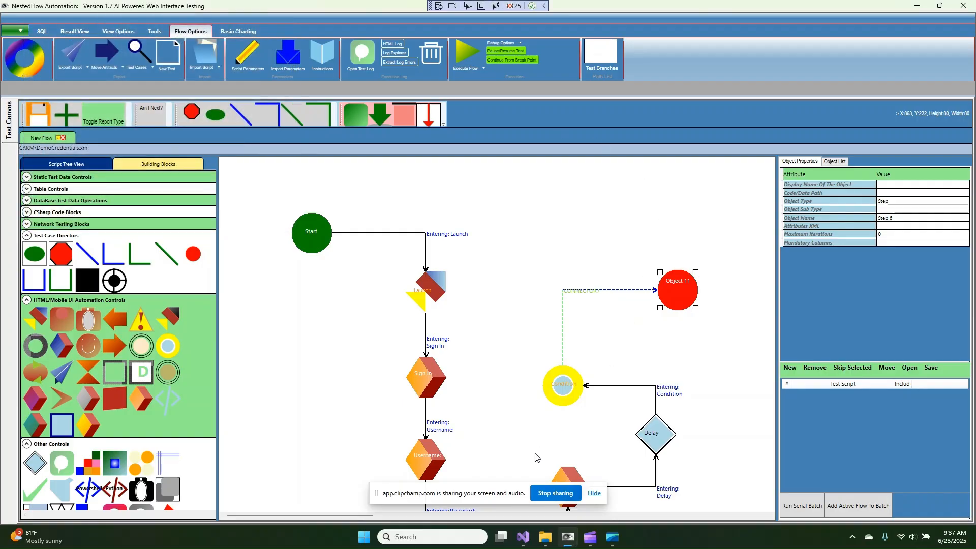
Check the Condition step's text-check settings and rename the red end step to Stop
right_click(568, 393)
click(569, 392)
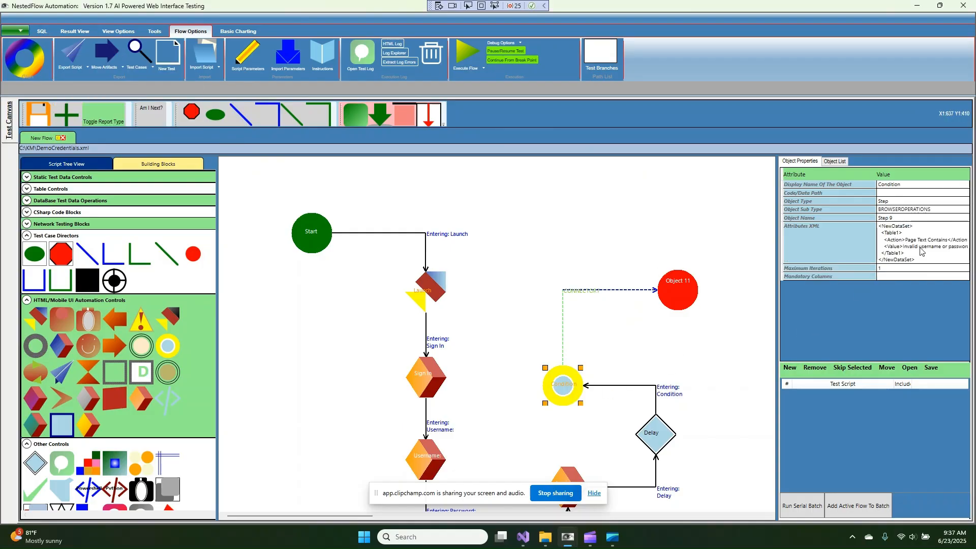
click(920, 248)
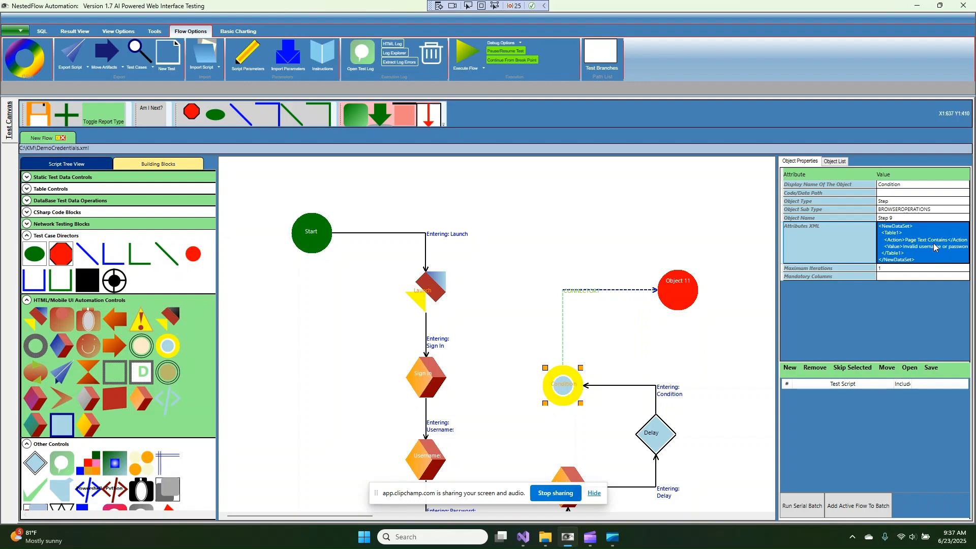
right_click(681, 300)
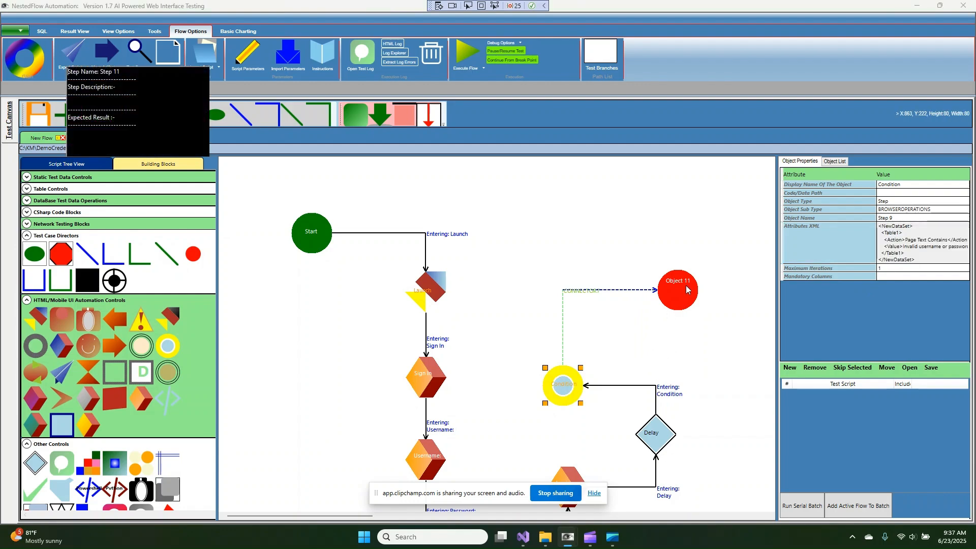
click(681, 283)
double_click(681, 283)
text(St)
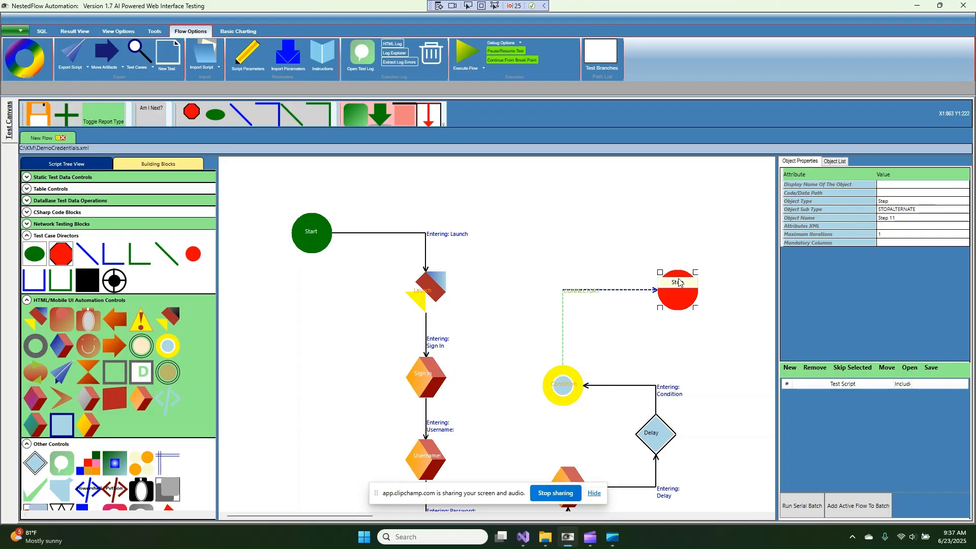
key(Return)
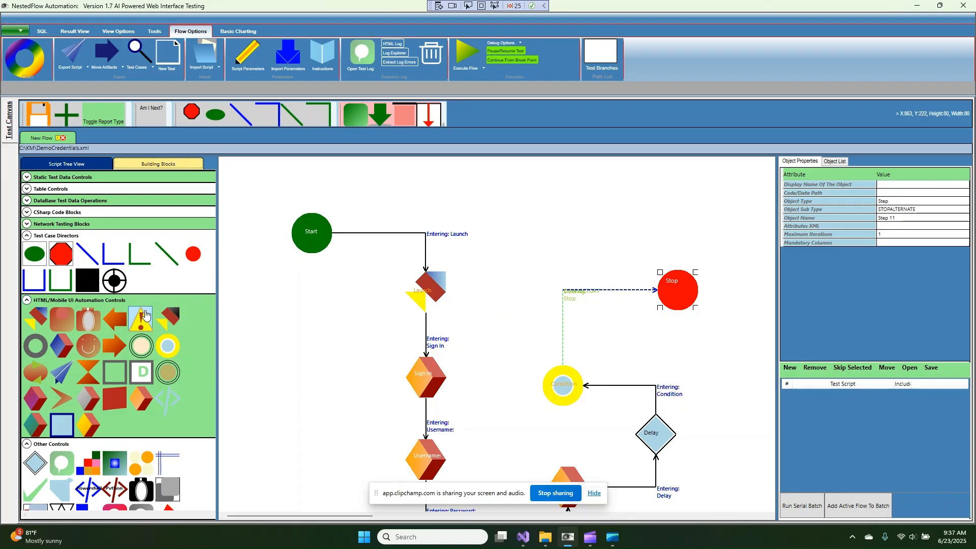
Add a log step at the top of the flow with the custom message 'Login is successful'
drag(62, 463, 515, 204)
right_click(516, 205)
click(587, 322)
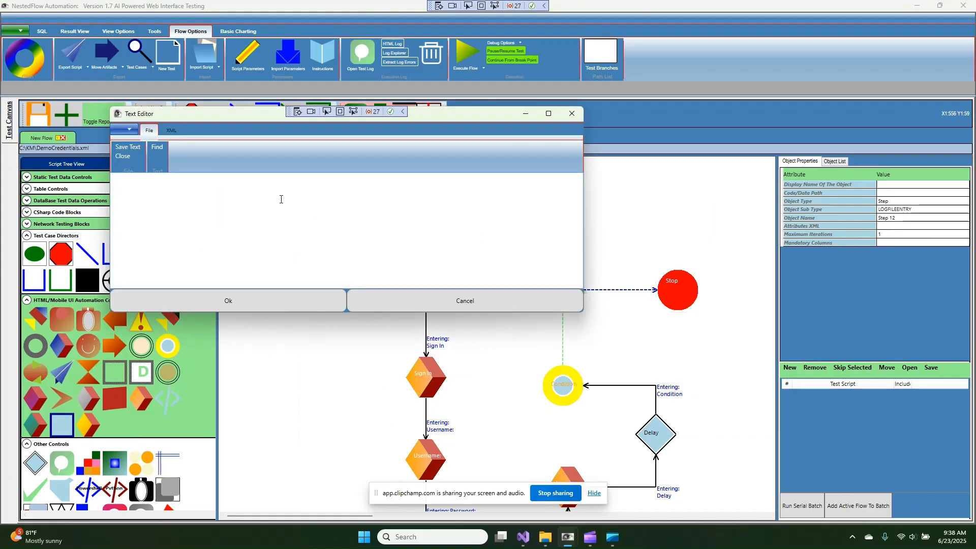
text(Login is successful)
click(302, 306)
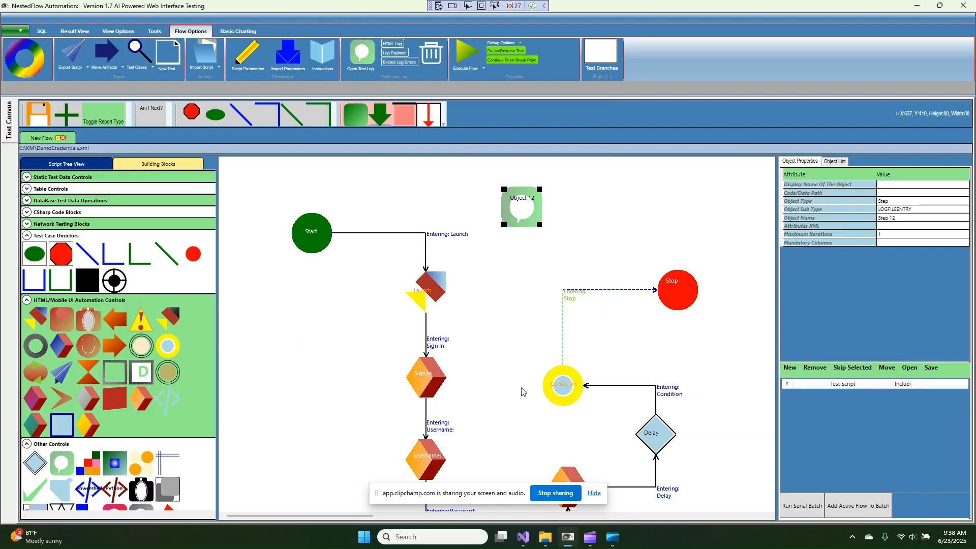
Connect the Condition step to the log step and add a condition variable to that connector
drag(514, 236, 515, 231)
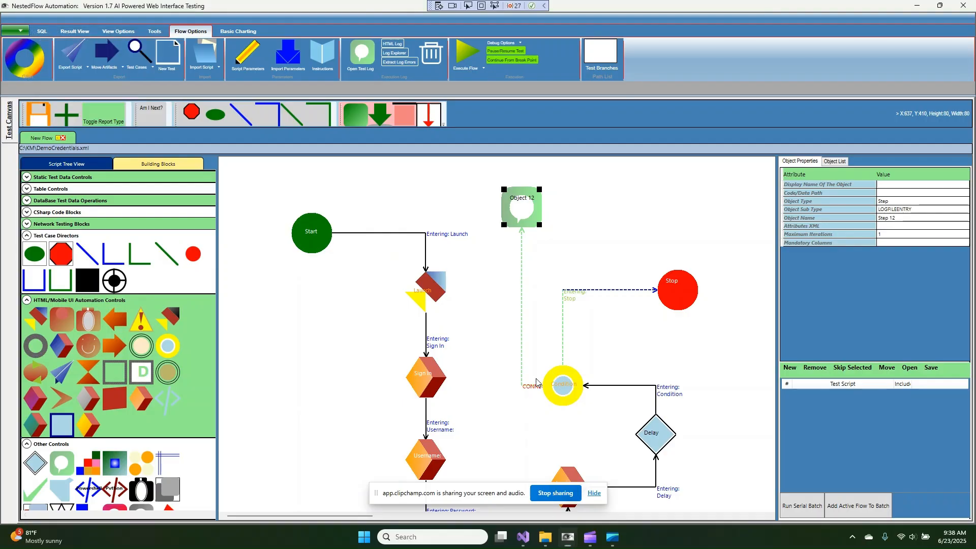
drag(518, 220, 498, 215)
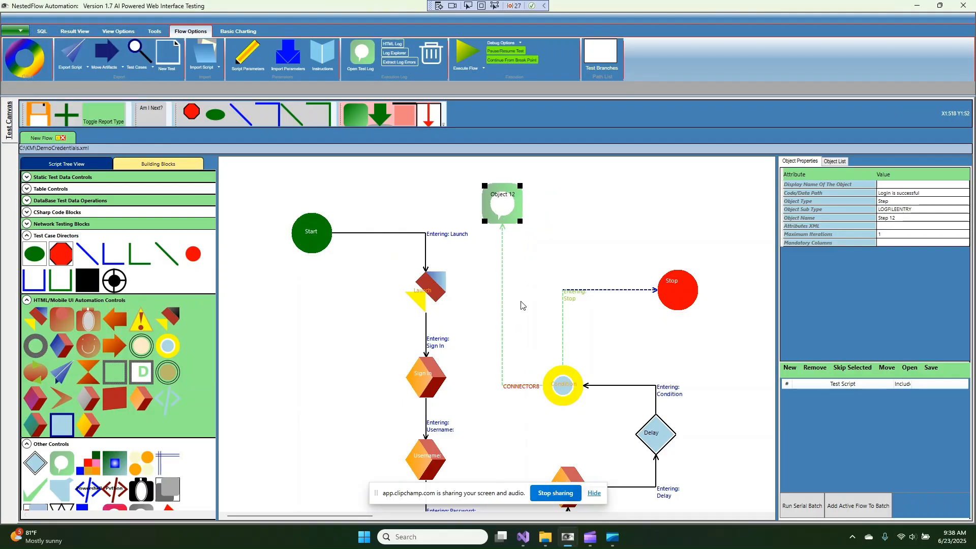
right_click(502, 307)
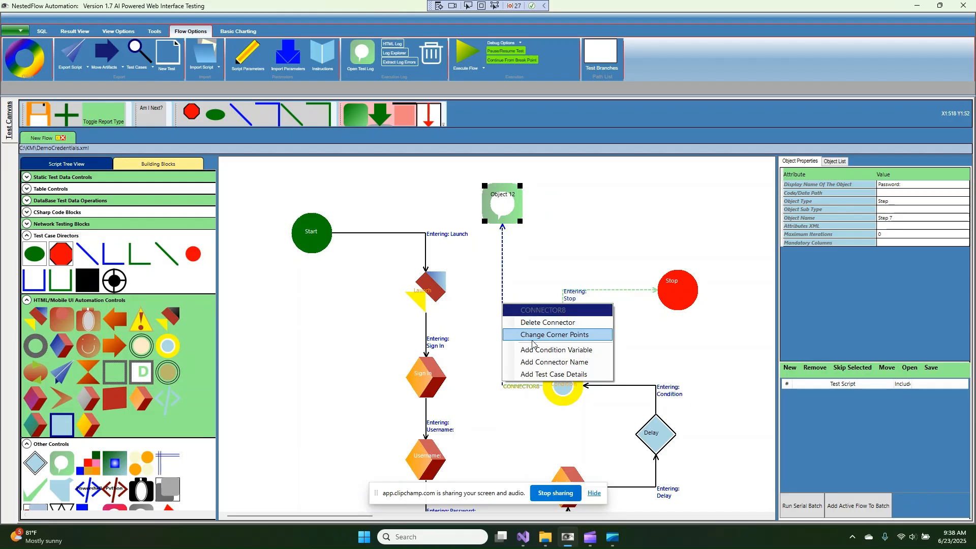
click(533, 346)
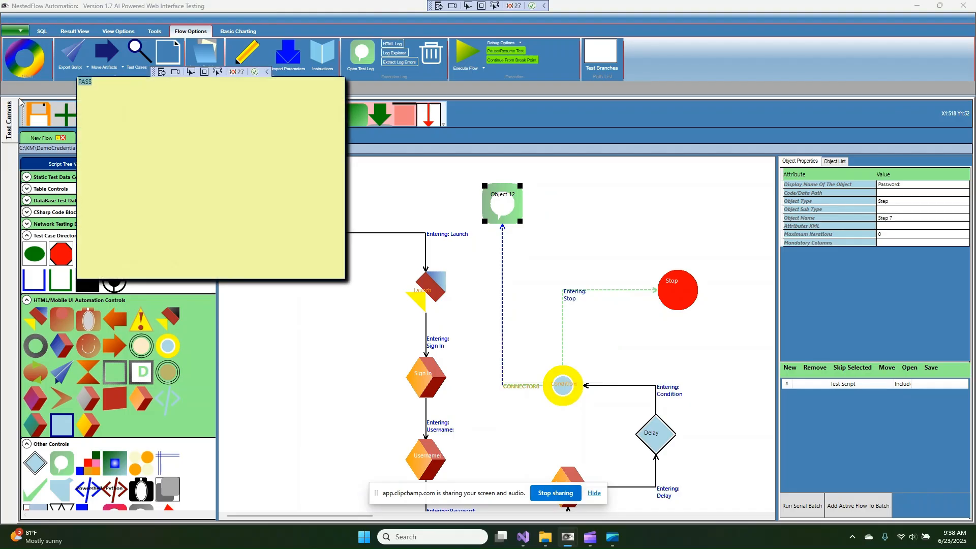
text(FAIL)
key(Escape)
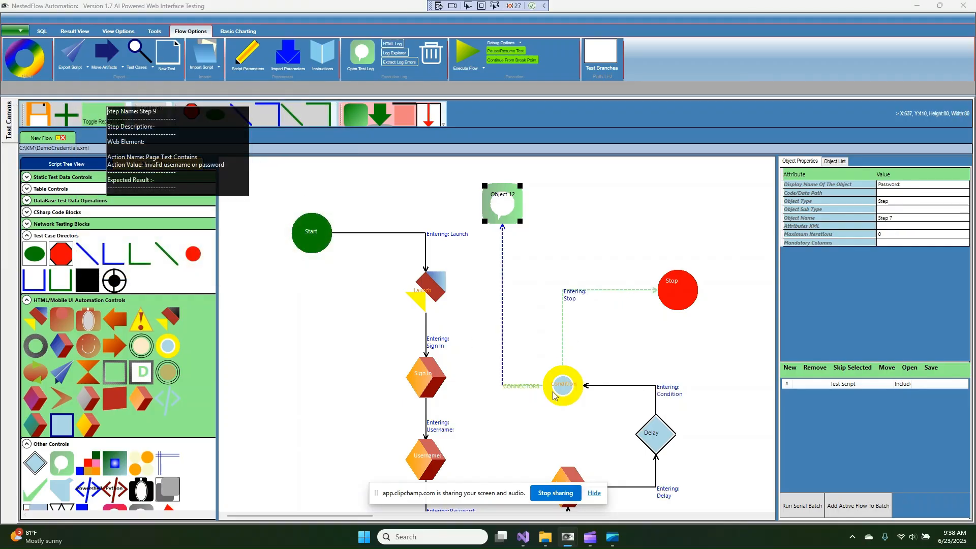
Rename the log step to Success and move the Stop step up and to the right
double_click(495, 198)
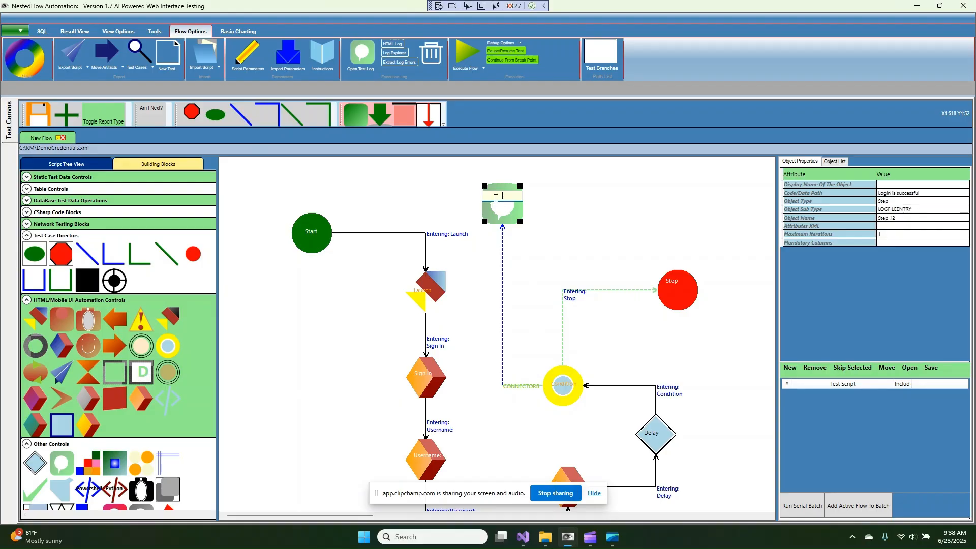
text(Success)
key(Return)
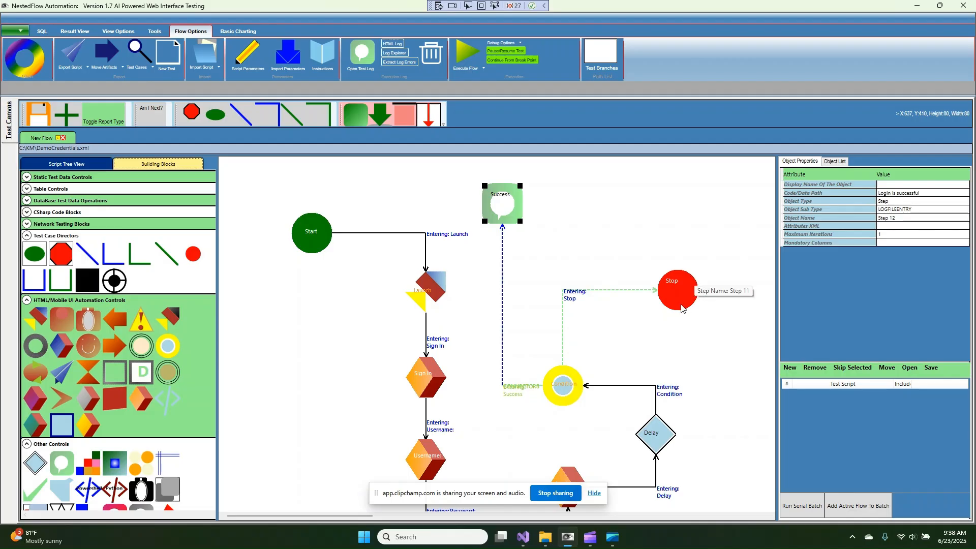
mouse_move(680, 306)
drag(681, 287, 724, 237)
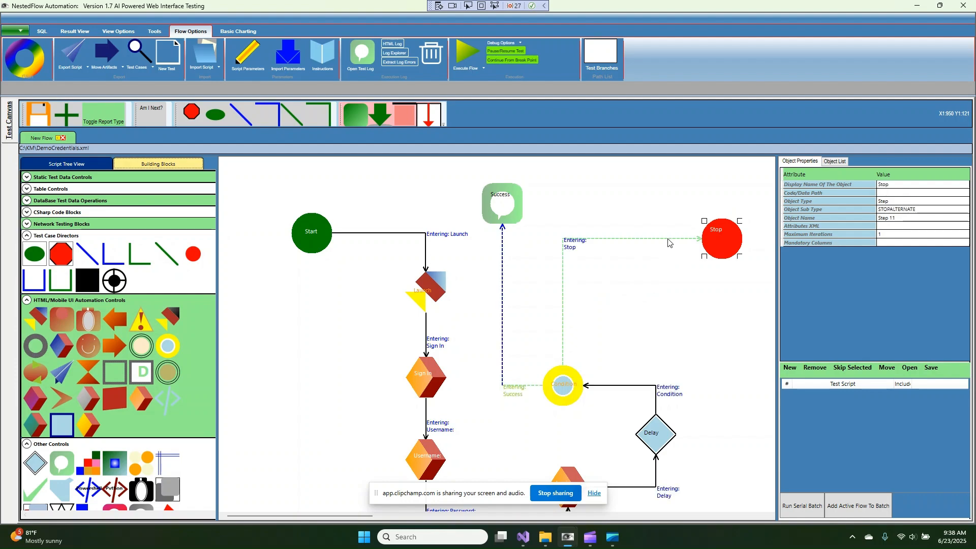
Delete the connector to Stop and add a pink error-log step logging 'Login Failed: Invalid username or password'
right_click(668, 239)
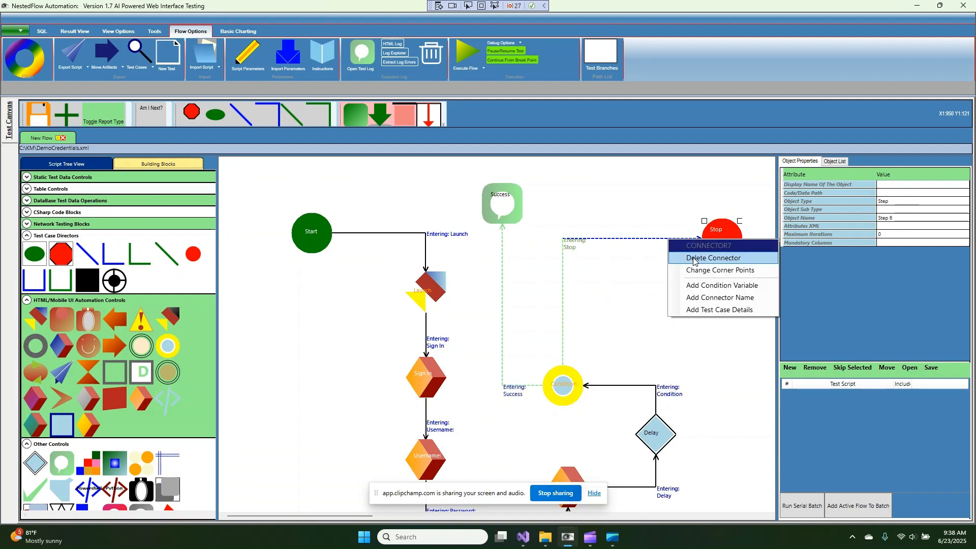
click(693, 257)
scroll(98, 377, down, 2)
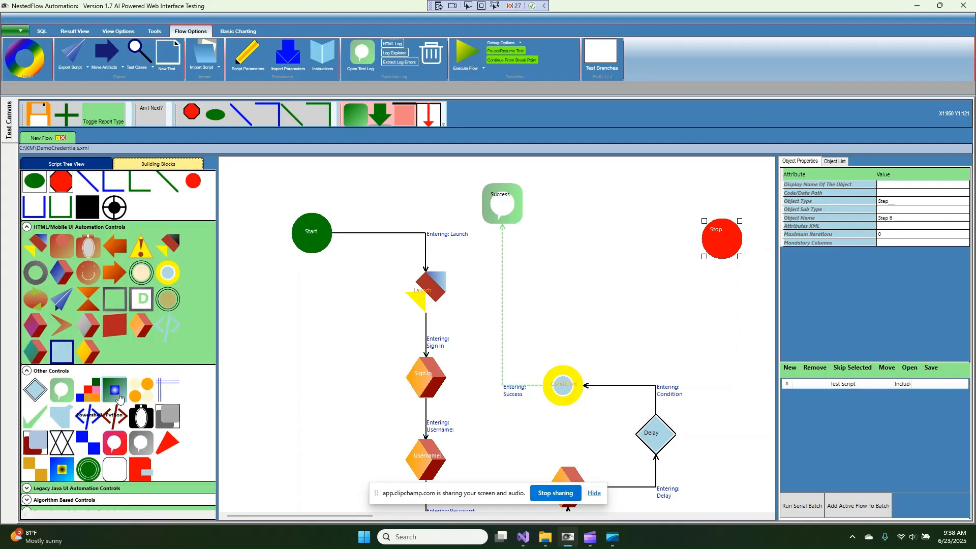
drag(115, 442, 611, 229)
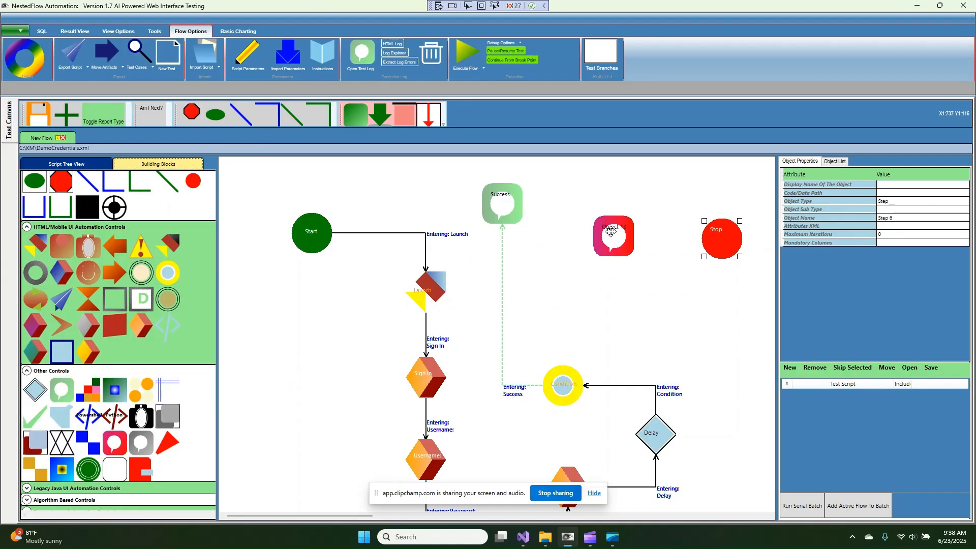
right_click(614, 235)
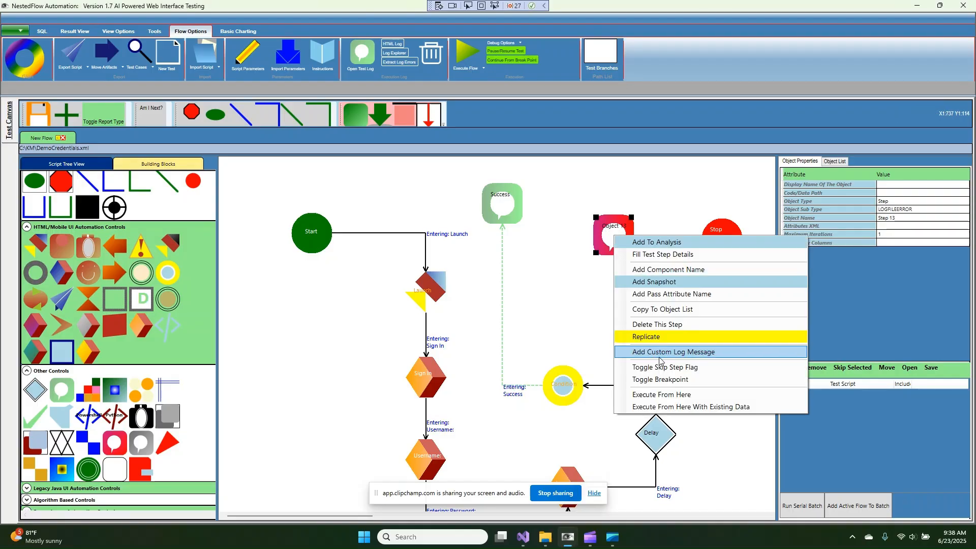
click(658, 352)
text(Login Faile)
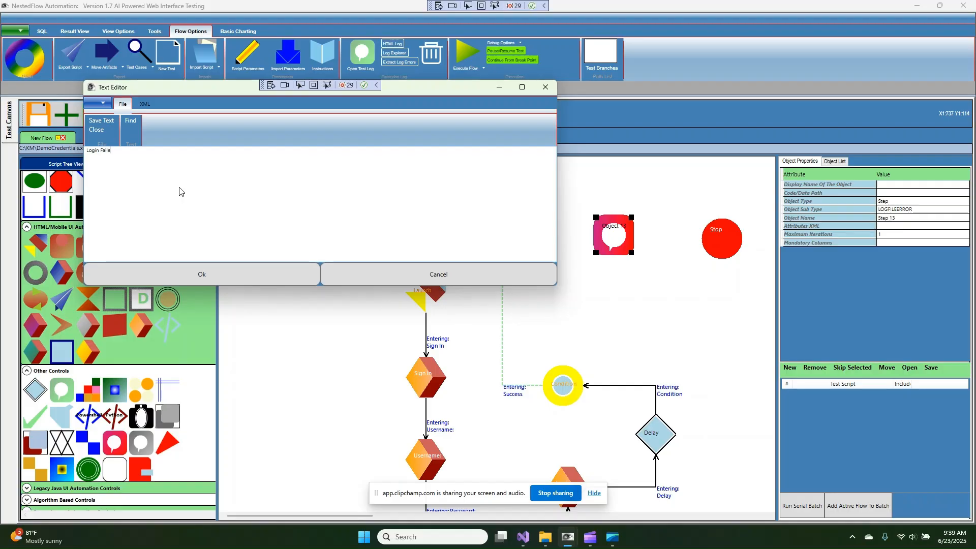
text(d: Invalid username or password)
click(231, 274)
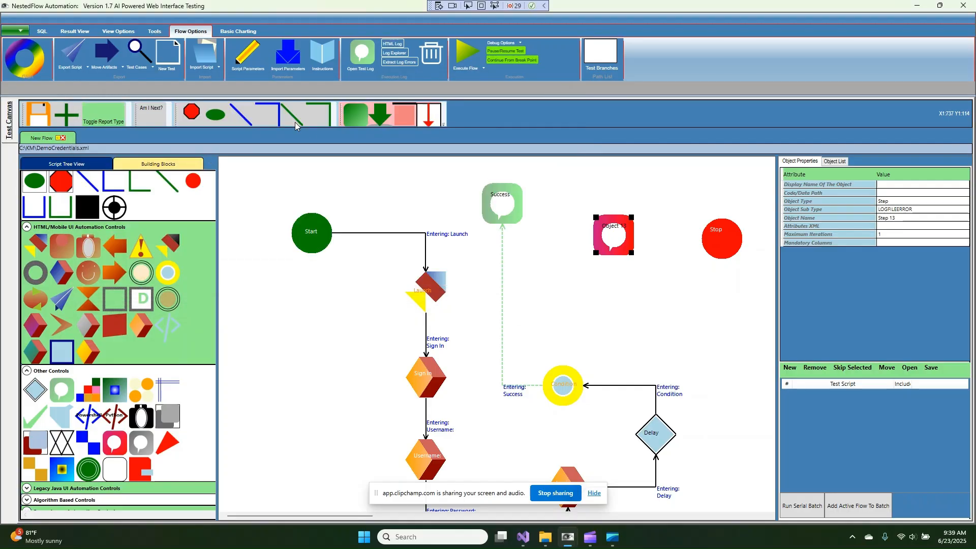
Connect Condition to the error-log step, name it Fail, and add a condition variable to its connector
mouse_move(561, 366)
mouse_down()
mouse_move(560, 247)
mouse_move(570, 381)
mouse_move(561, 366)
mouse_up()
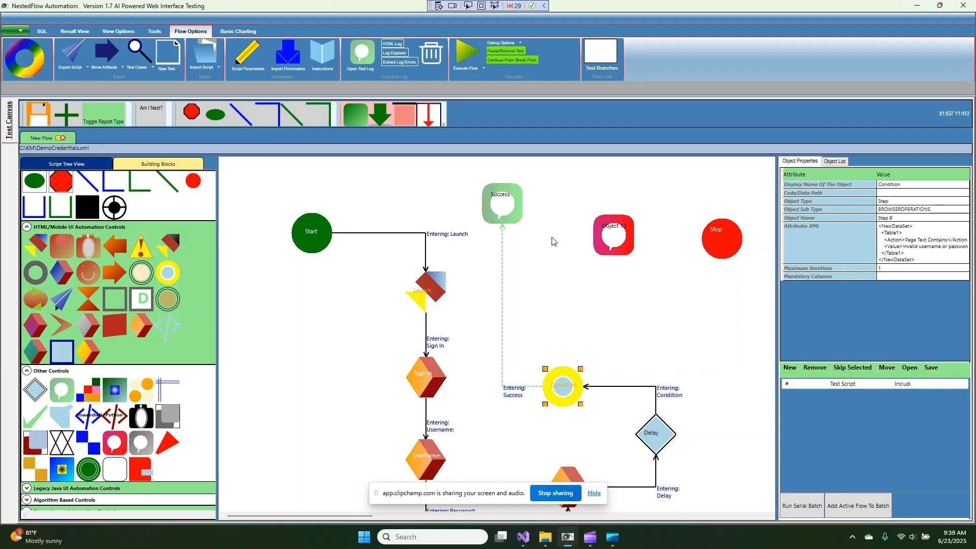
drag(592, 238, 639, 239)
double_click(639, 241)
text(Fai)
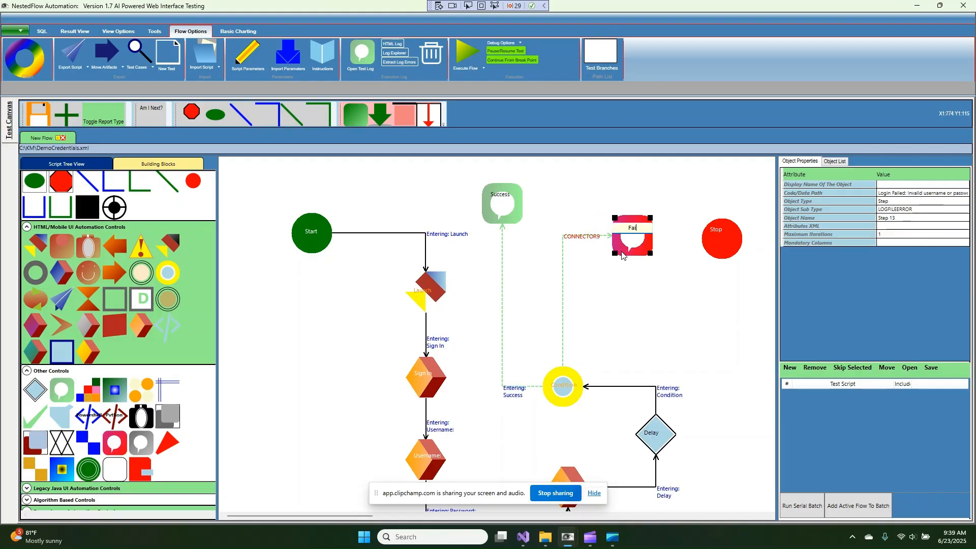
text(l4)
key(Return)
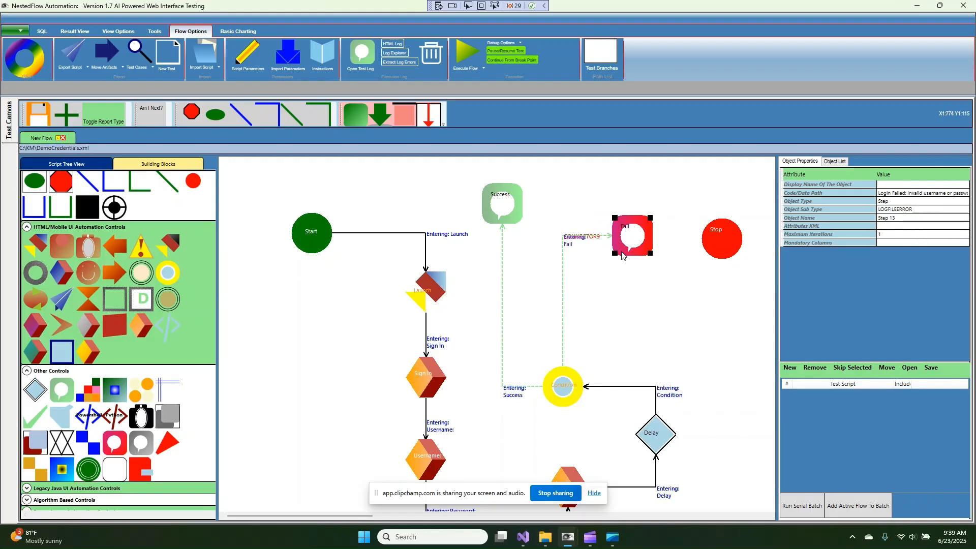
right_click(600, 239)
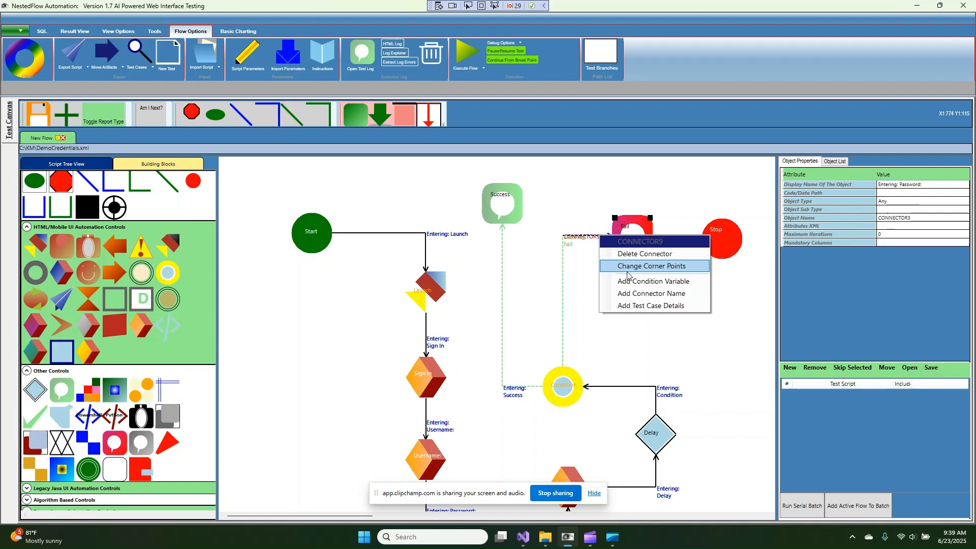
click(640, 279)
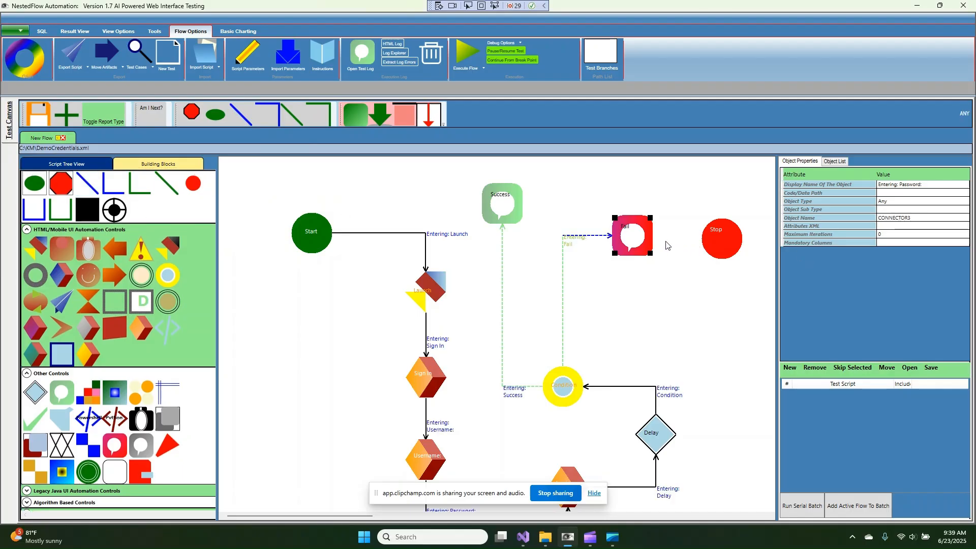
Connect the Fail step to the Stop step
mouse_move(720, 241)
mouse_down()
mouse_move(726, 232)
mouse_move(735, 239)
mouse_up()
double_click(735, 239)
key(Return)
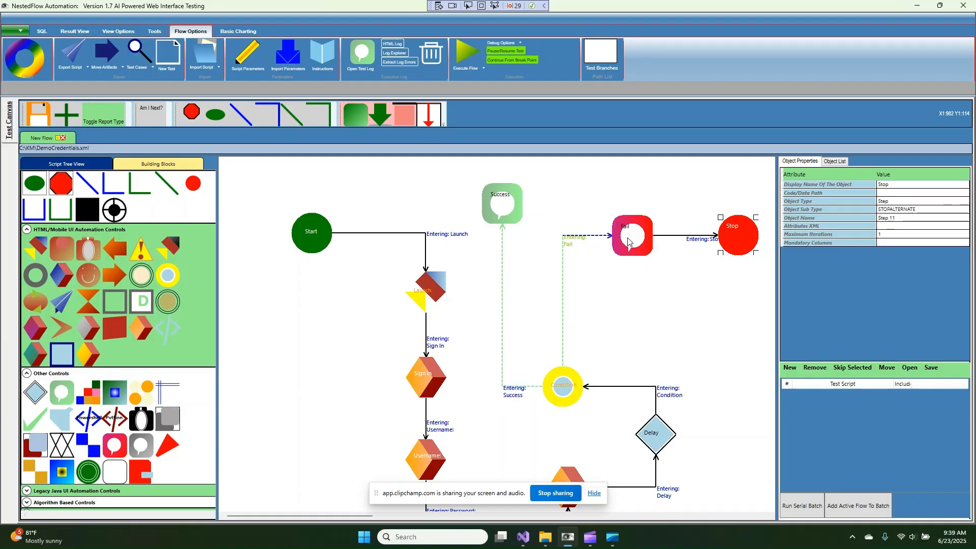
mouse_move(628, 244)
scroll(597, 285, down, 5)
scroll(596, 284, up, 5)
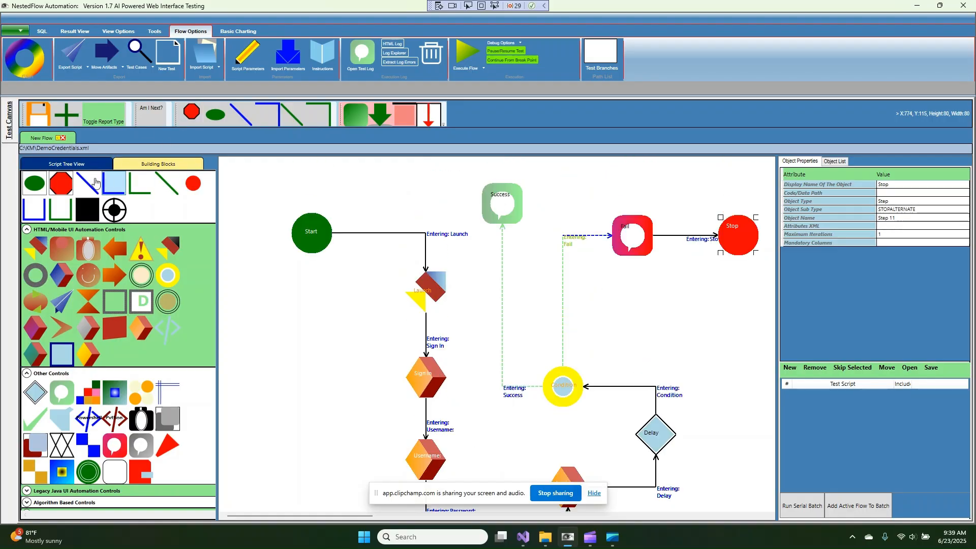
Add a STOP block at the top left, link the Success step to it, and execute the flow
drag(64, 188, 356, 176)
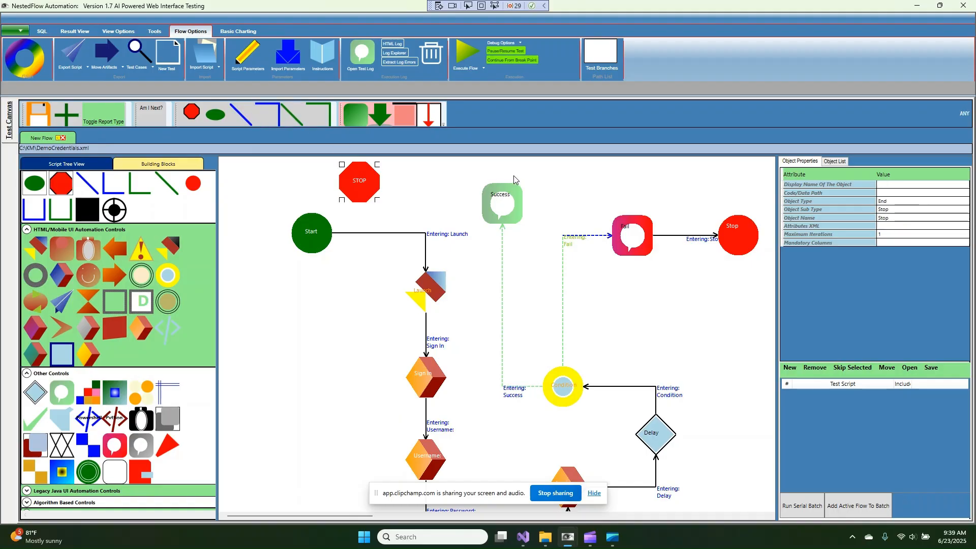
drag(505, 179, 401, 184)
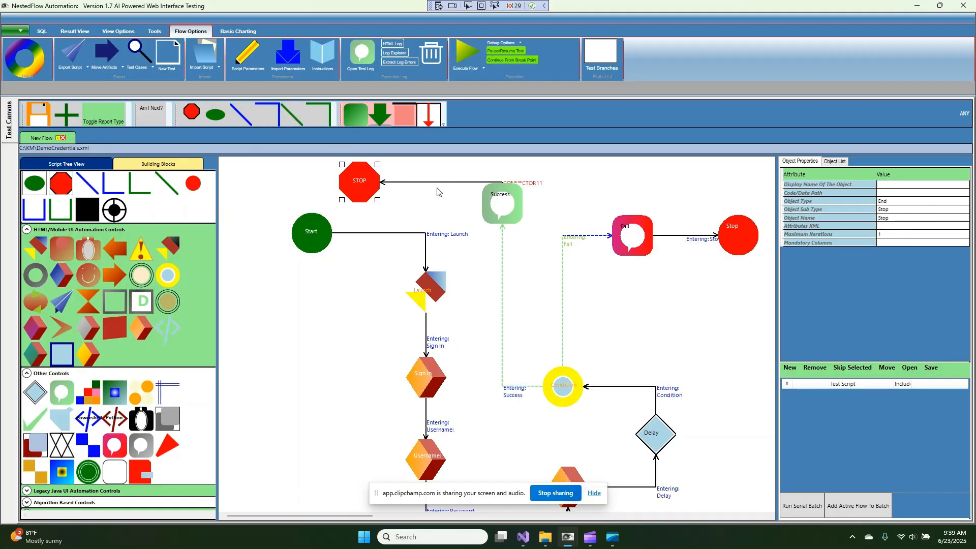
drag(496, 201, 502, 226)
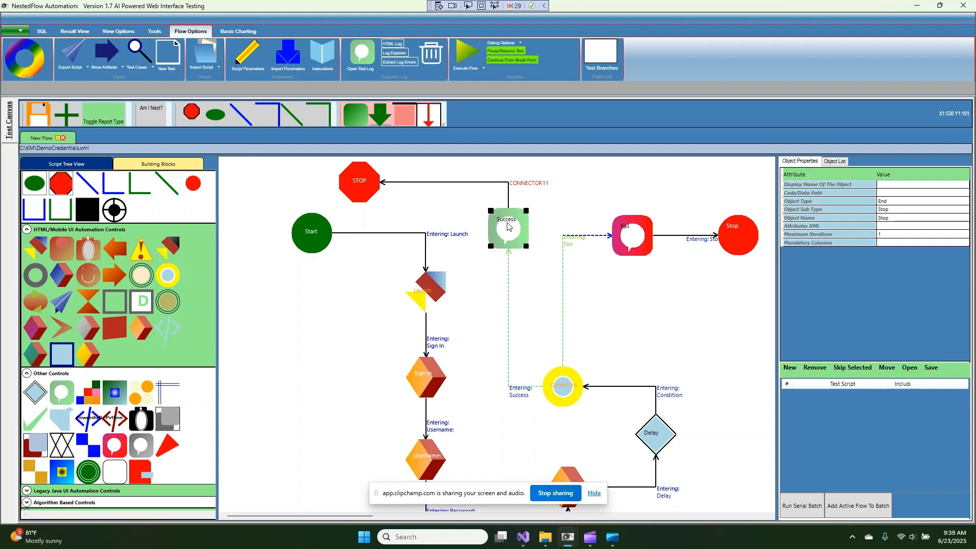
click(358, 179)
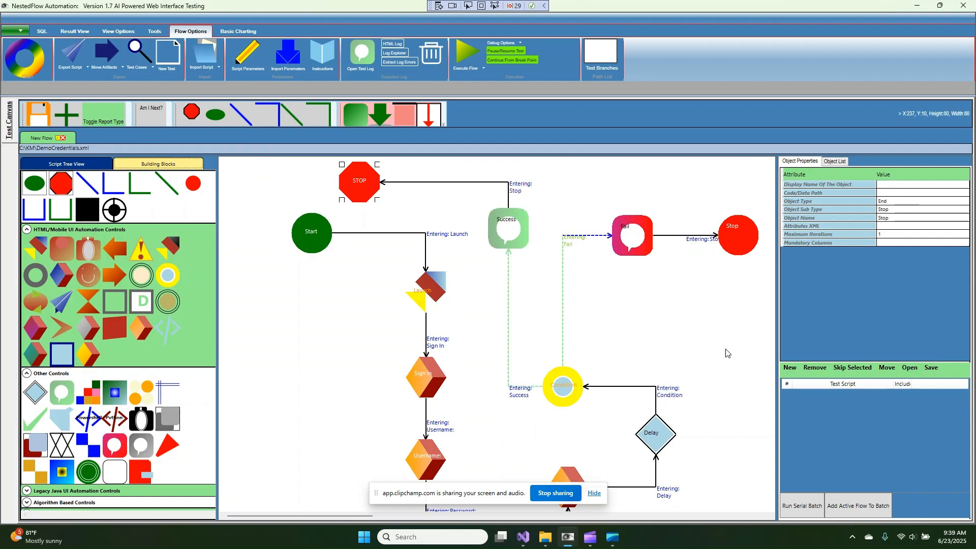
scroll(725, 348, down, 3)
scroll(726, 347, up, 3)
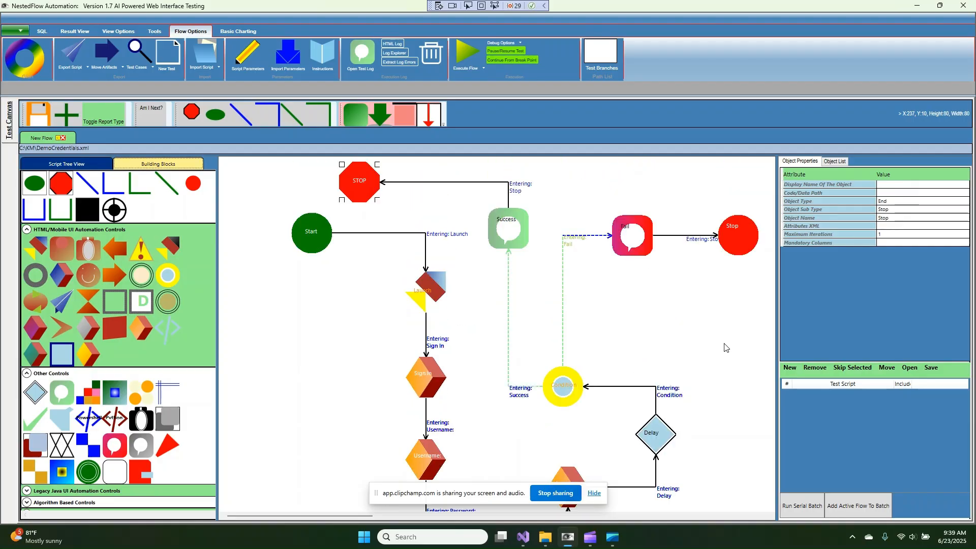
click(471, 49)
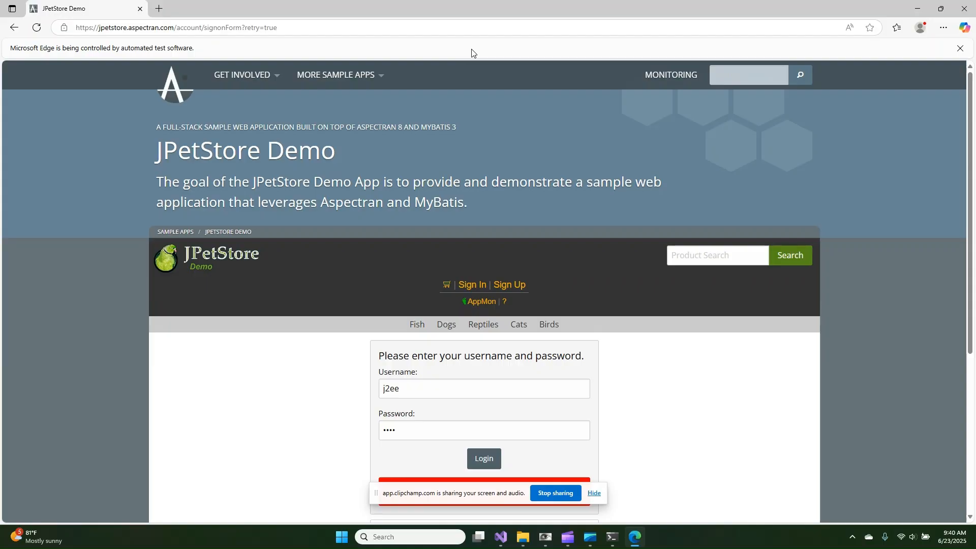
After the automated login returns to the sign-in form with an error, leave the test browser via the taskbar
click(548, 543)
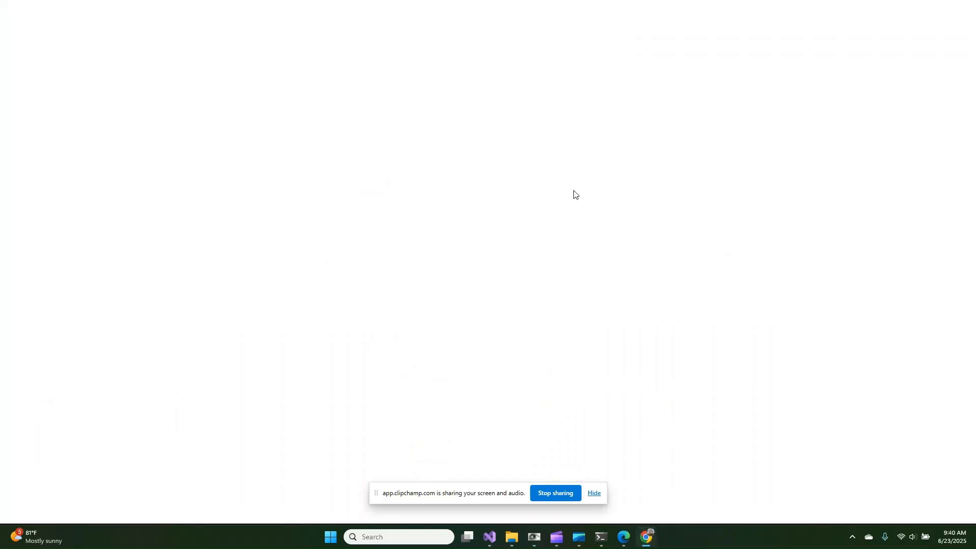
Scroll the Chrome run log down to the red Login Failed row, then close Chrome
scroll(573, 199, down, 10)
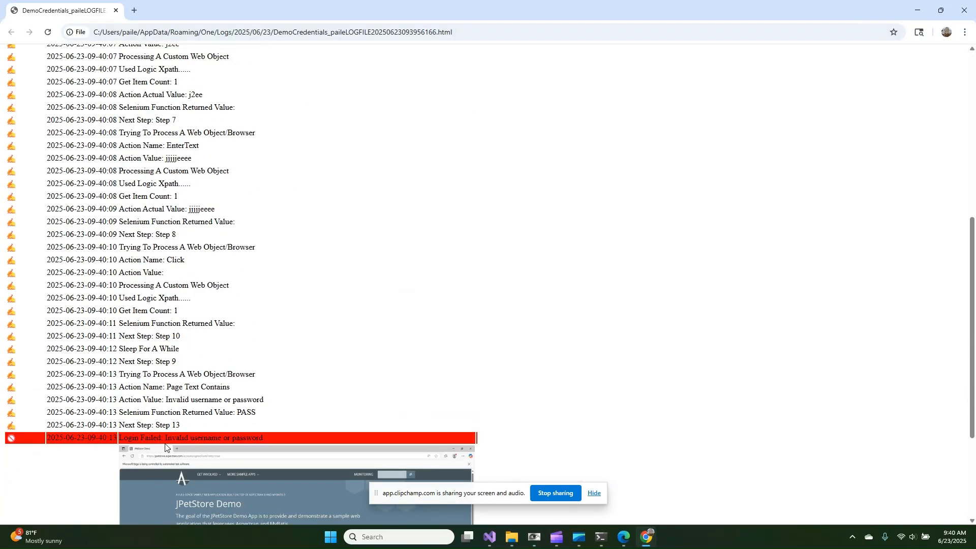
scroll(333, 407, down, 3)
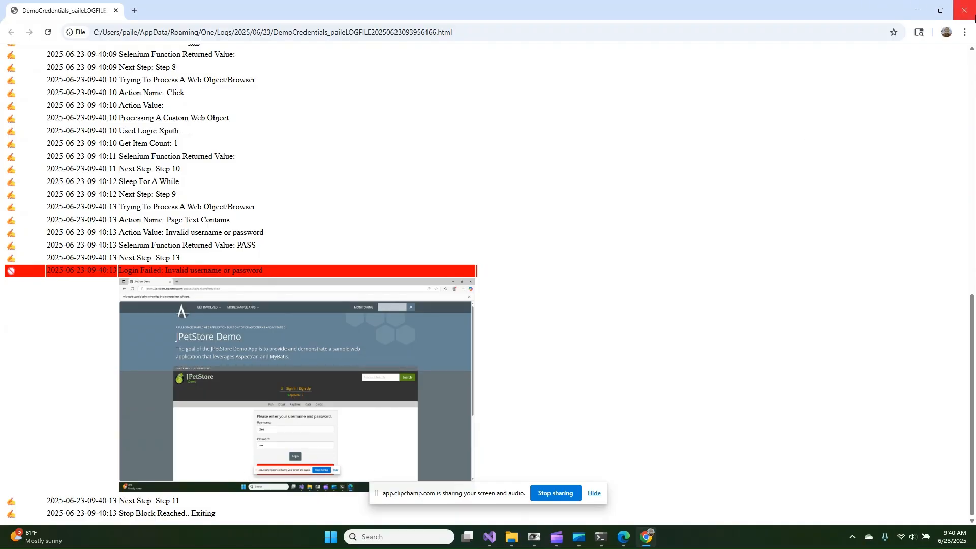
click(964, 6)
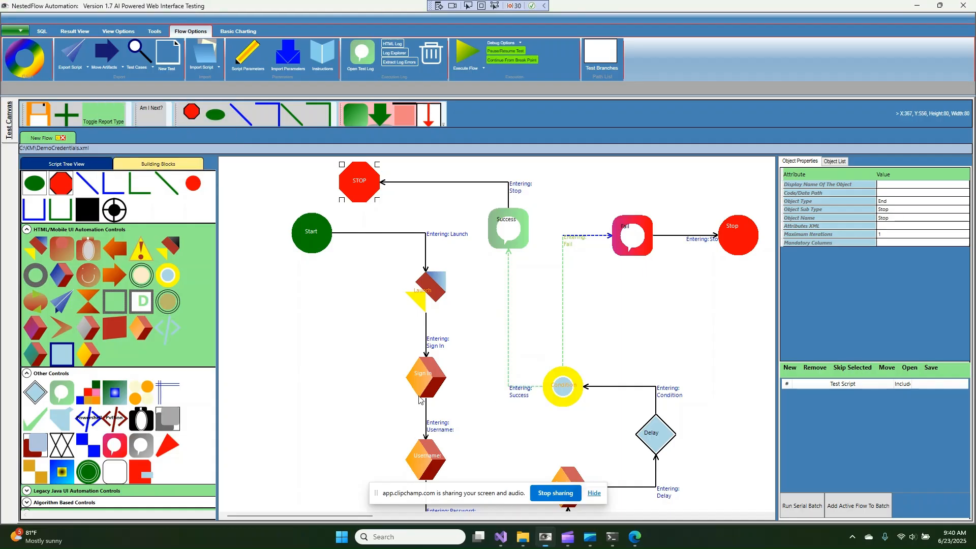
scroll(419, 457, down, 3)
right_click(425, 379)
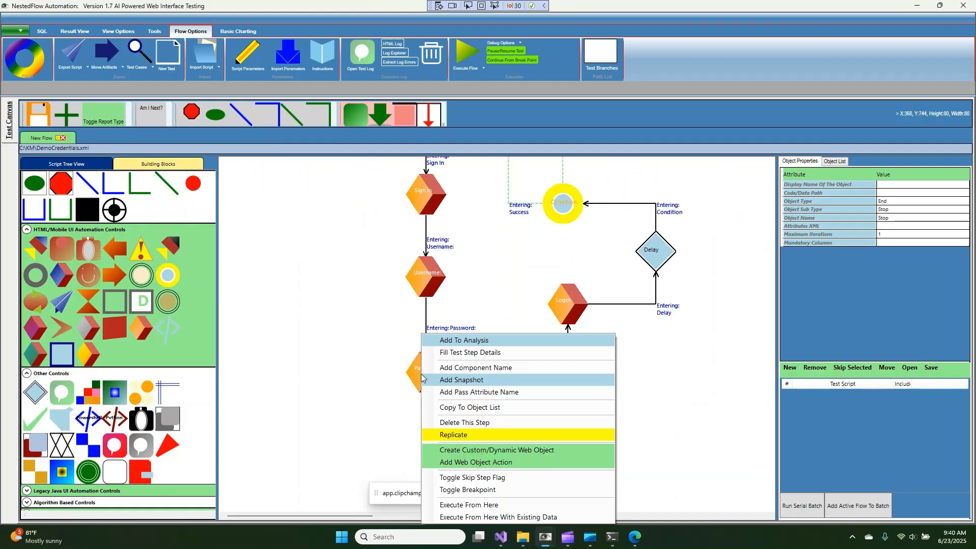
click(432, 462)
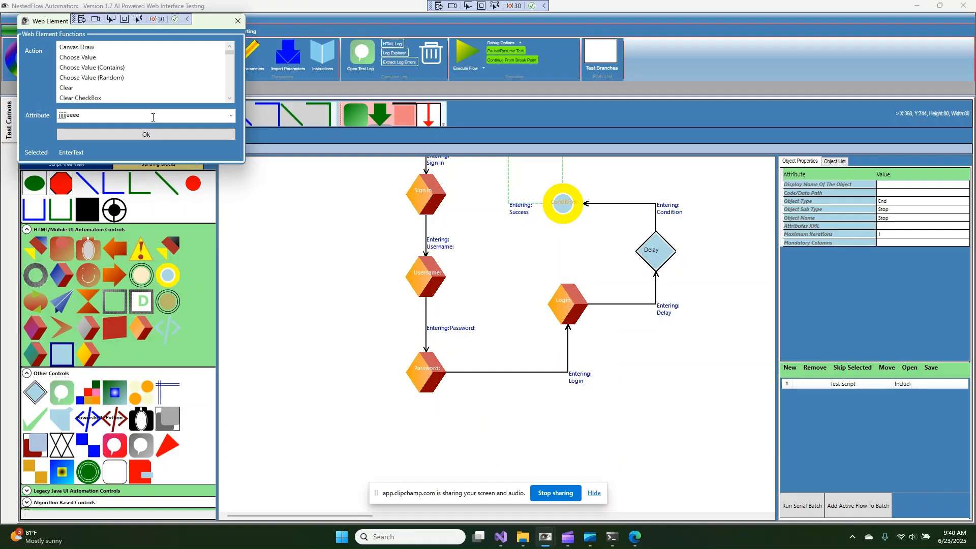
click(24, 116)
text(j2ee)
click(93, 131)
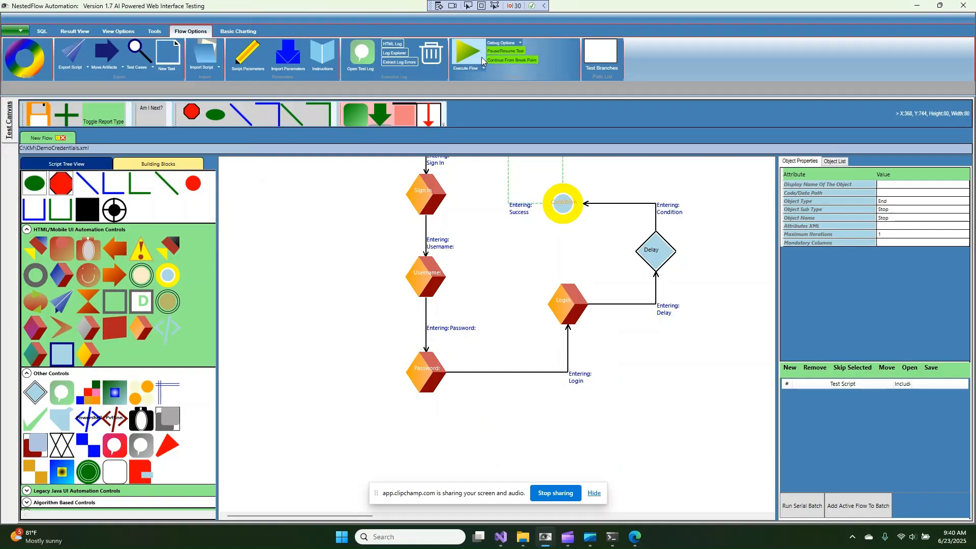
click(467, 52)
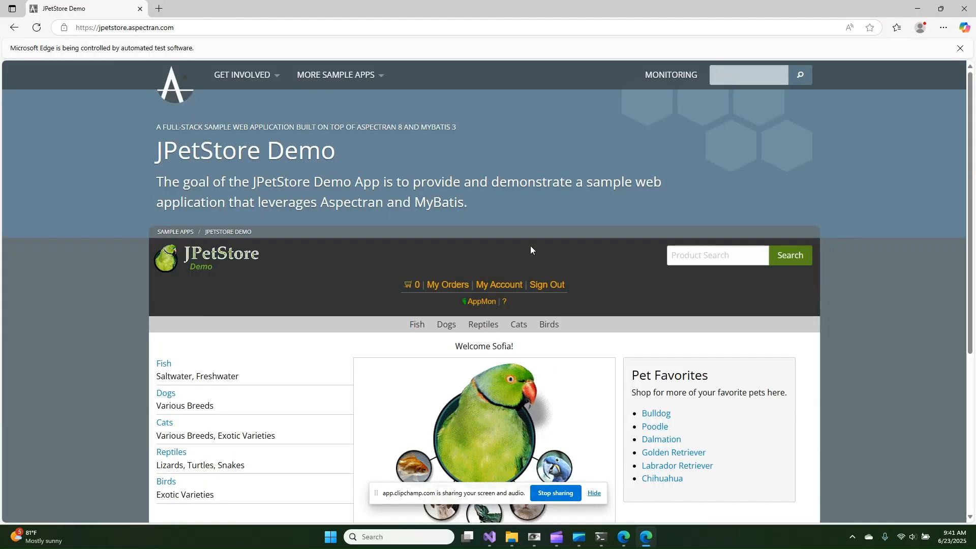
Open the latest HTML log, scroll down to highlight 'Login is successful', then return to NestedFlow
click(533, 536)
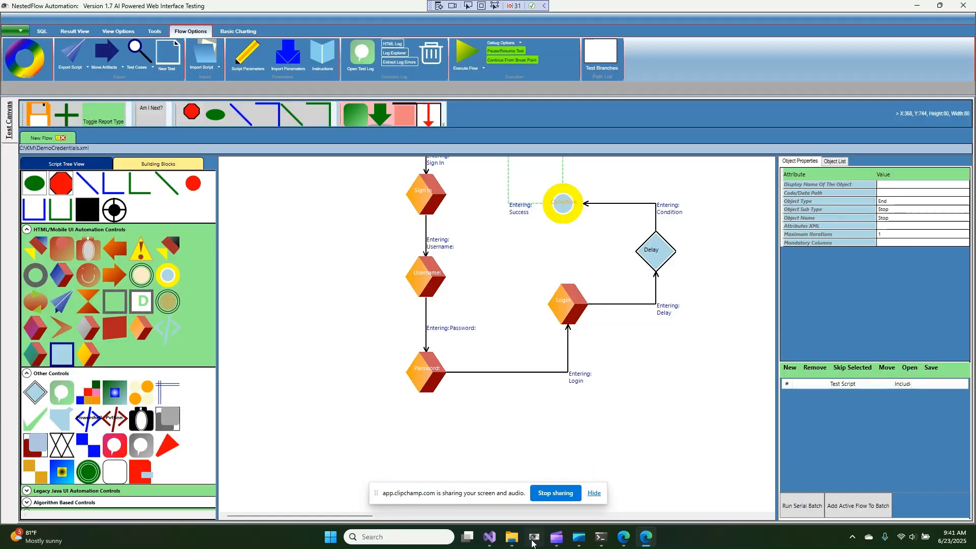
click(387, 45)
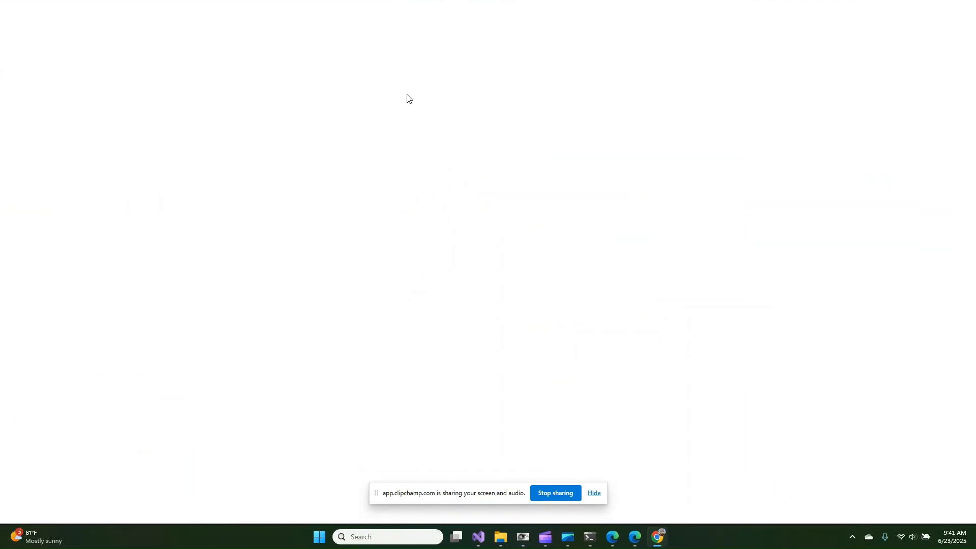
scroll(409, 100, down, 9)
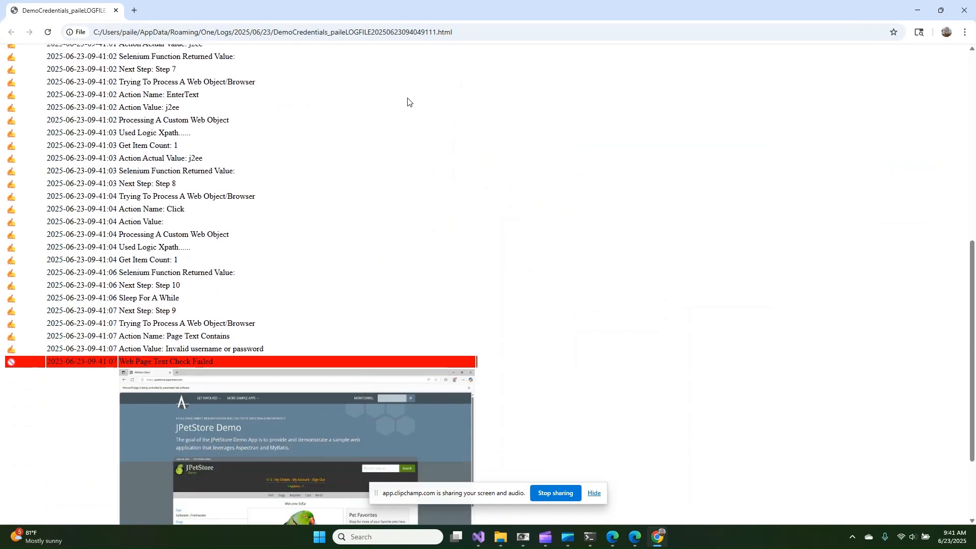
scroll(837, 61, up, 3)
scroll(647, 122, down, 4)
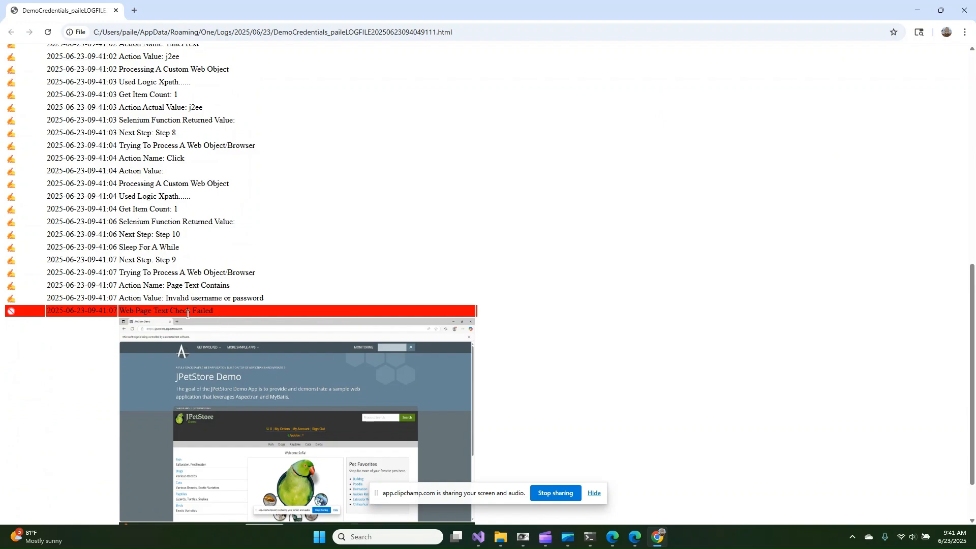
scroll(252, 321, down, 1)
scroll(253, 322, up, 1)
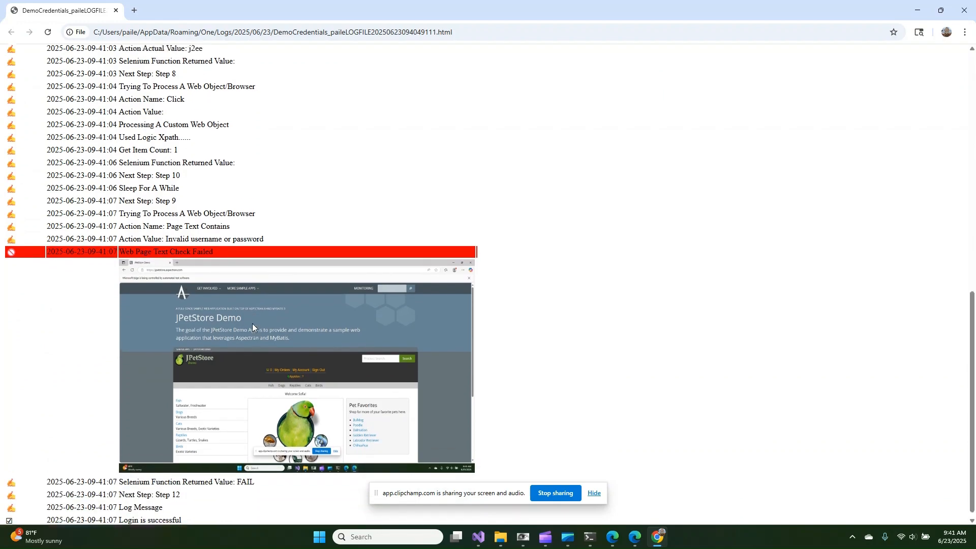
scroll(253, 323, down, 1)
drag(120, 515, 192, 516)
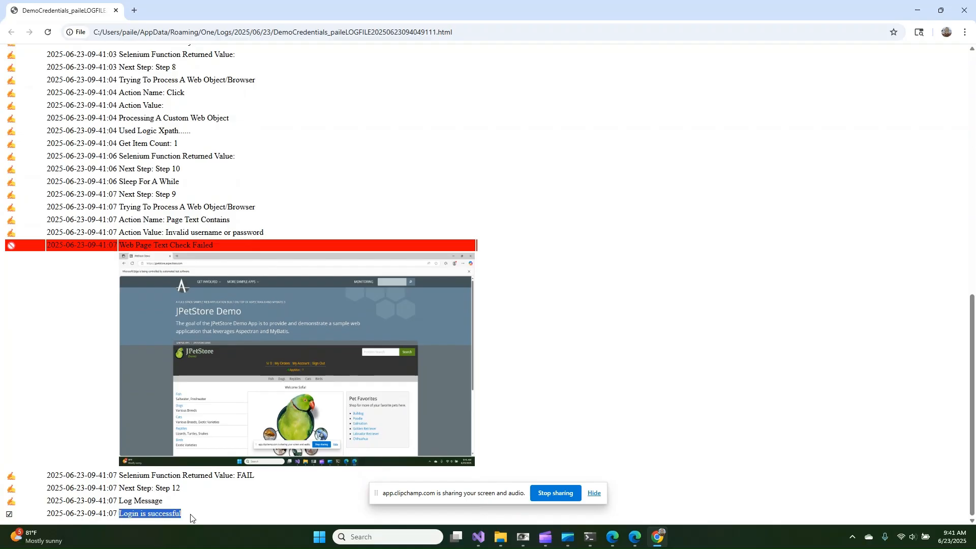
click(528, 539)
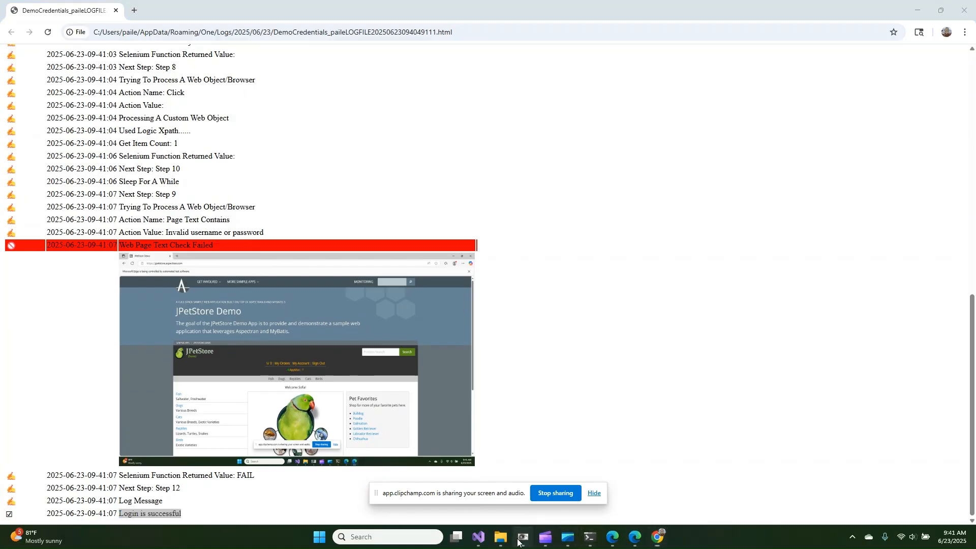
scroll(535, 231, up, 1)
scroll(557, 278, up, 1)
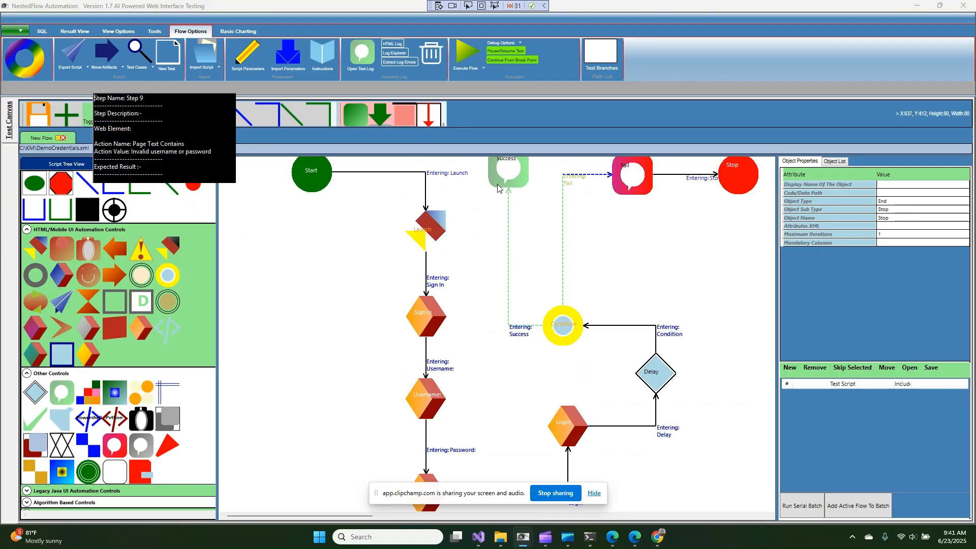
scroll(506, 311, up, 1)
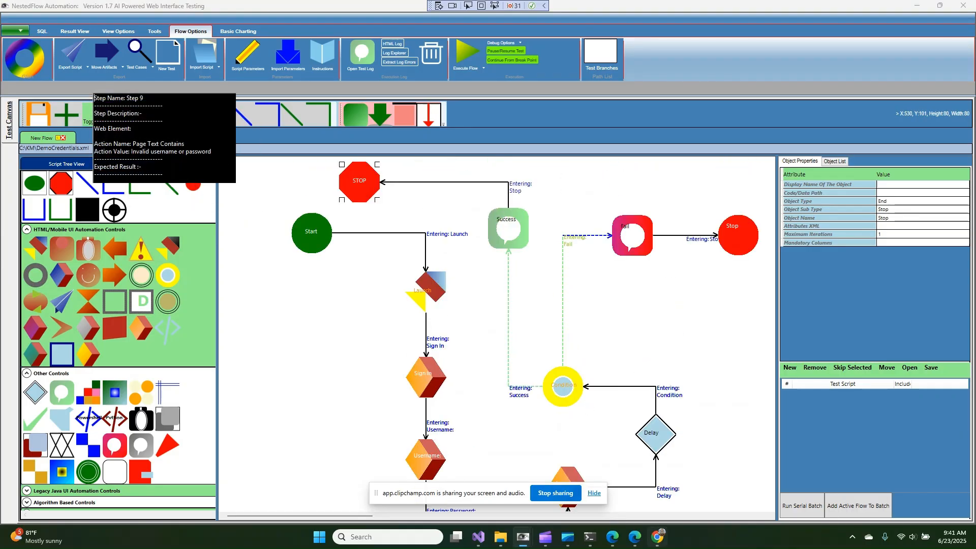
click(659, 538)
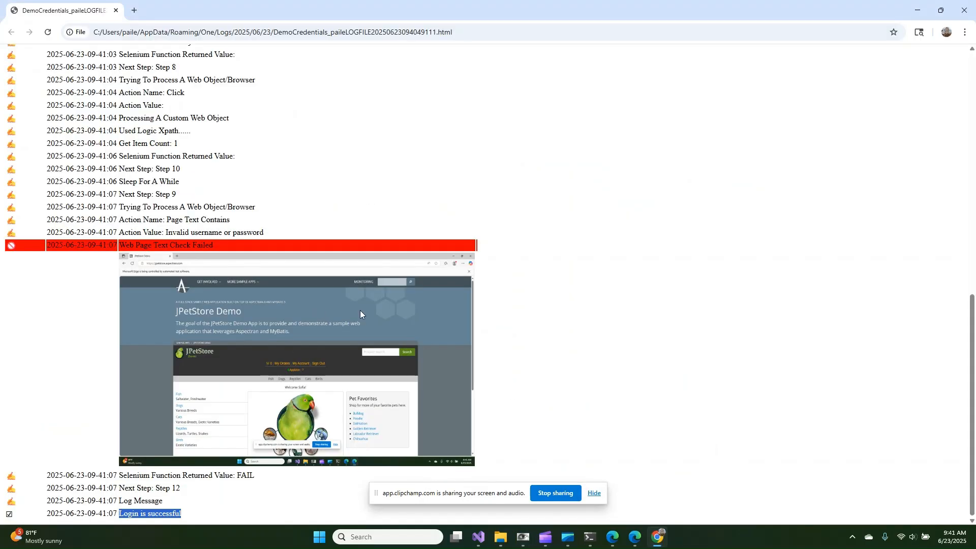
scroll(362, 281, up, 1)
scroll(358, 285, down, 1)
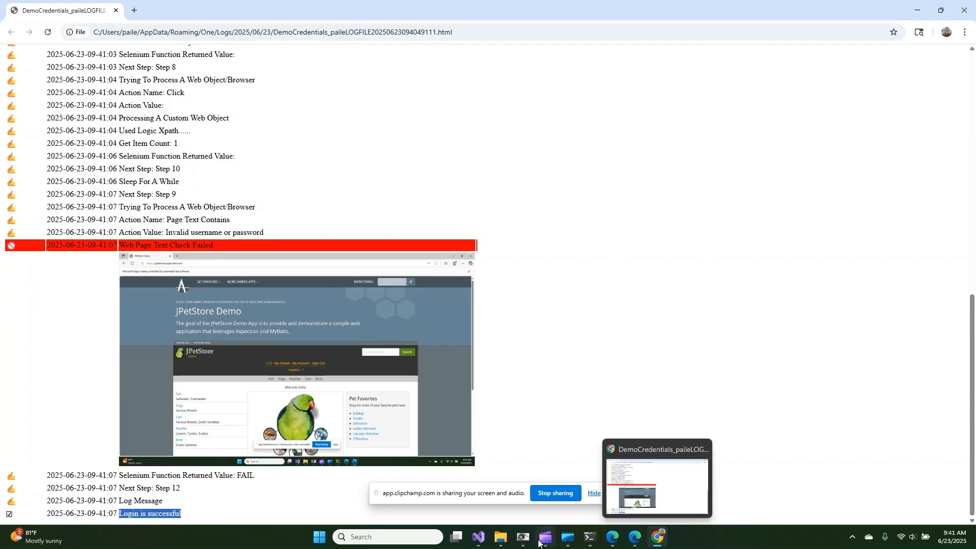
click(523, 538)
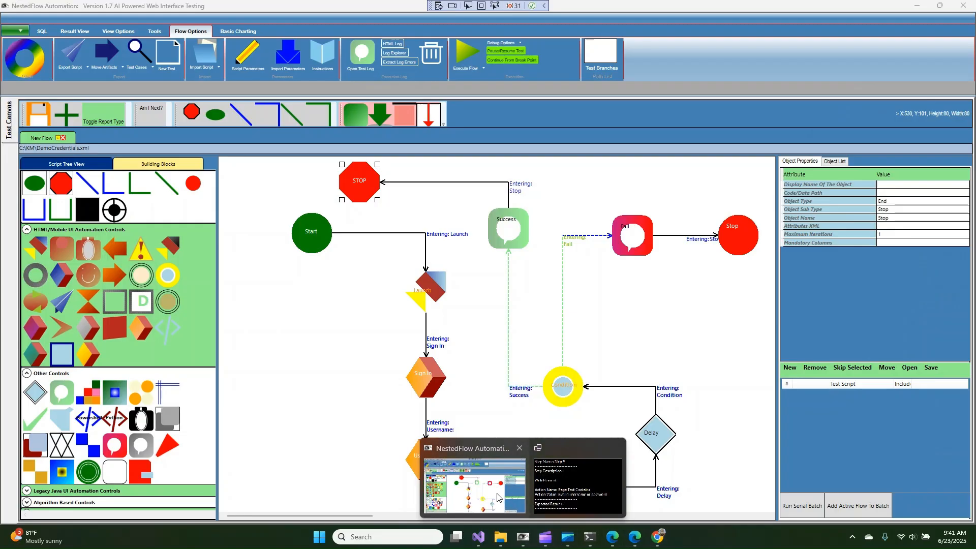
click(503, 495)
scroll(644, 328, down, 3)
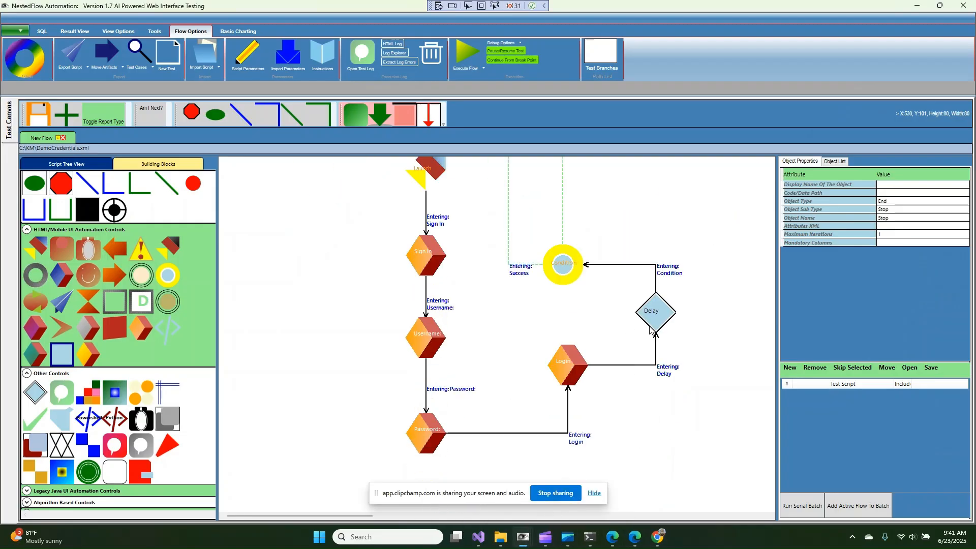
scroll(650, 331, up, 3)
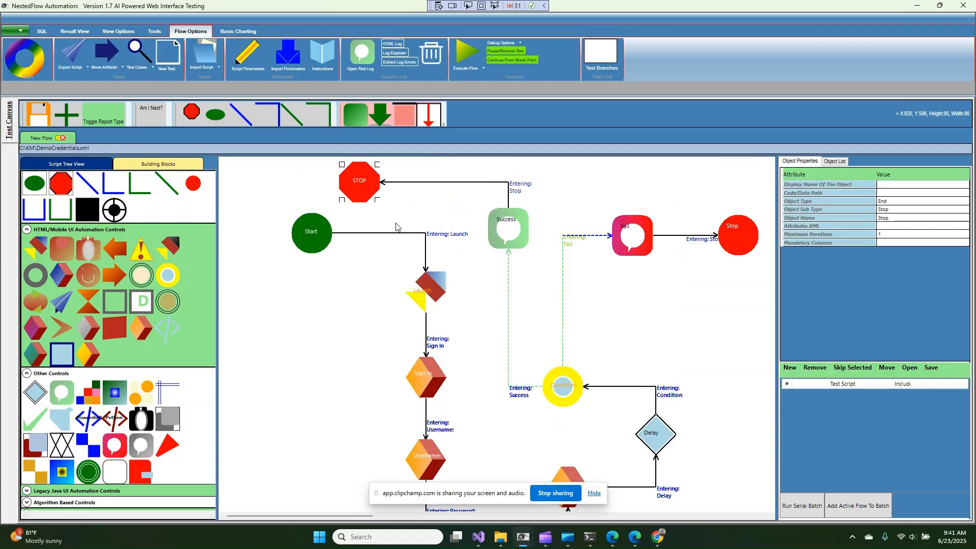
scroll(549, 458, down, 1)
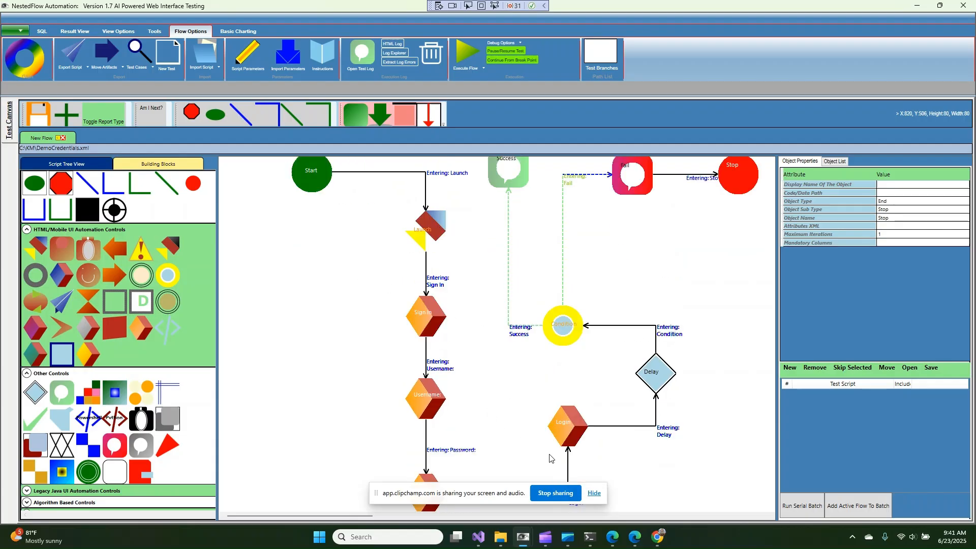